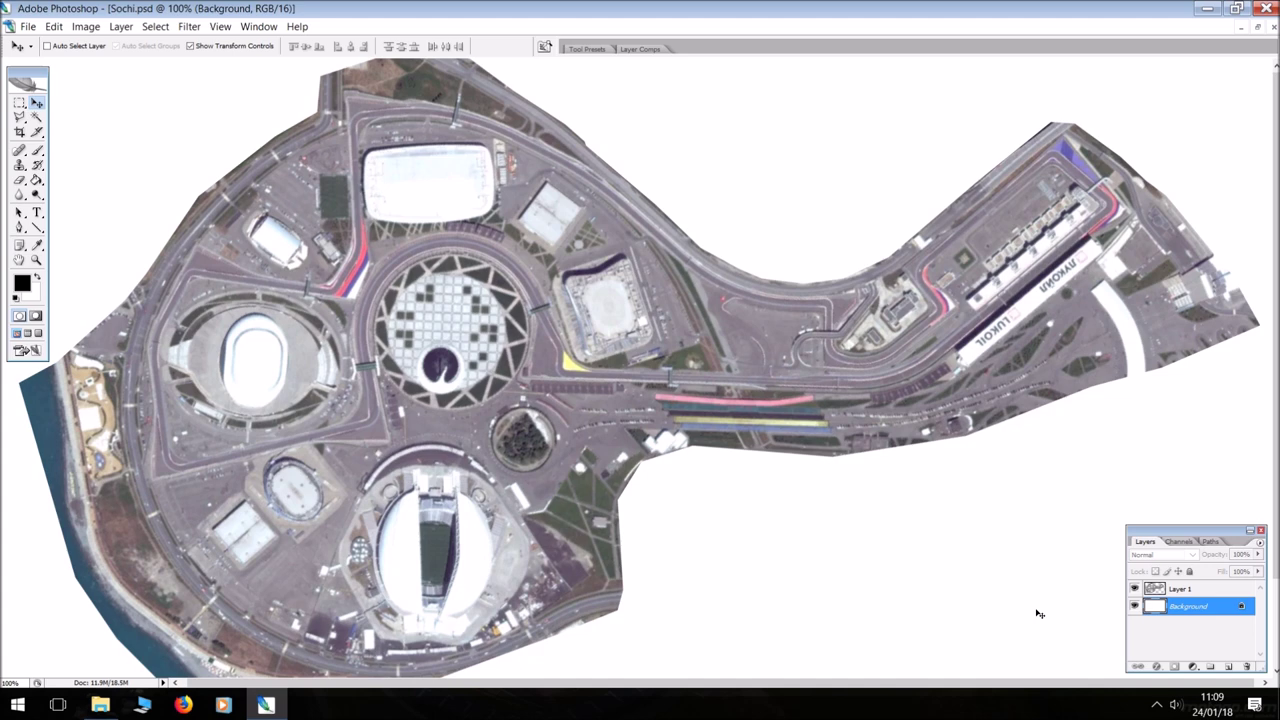
Examine the overall layout of the Sochi circuit, comparing the pit straight area with the circular plaza section
scroll(600, 325, down, 2)
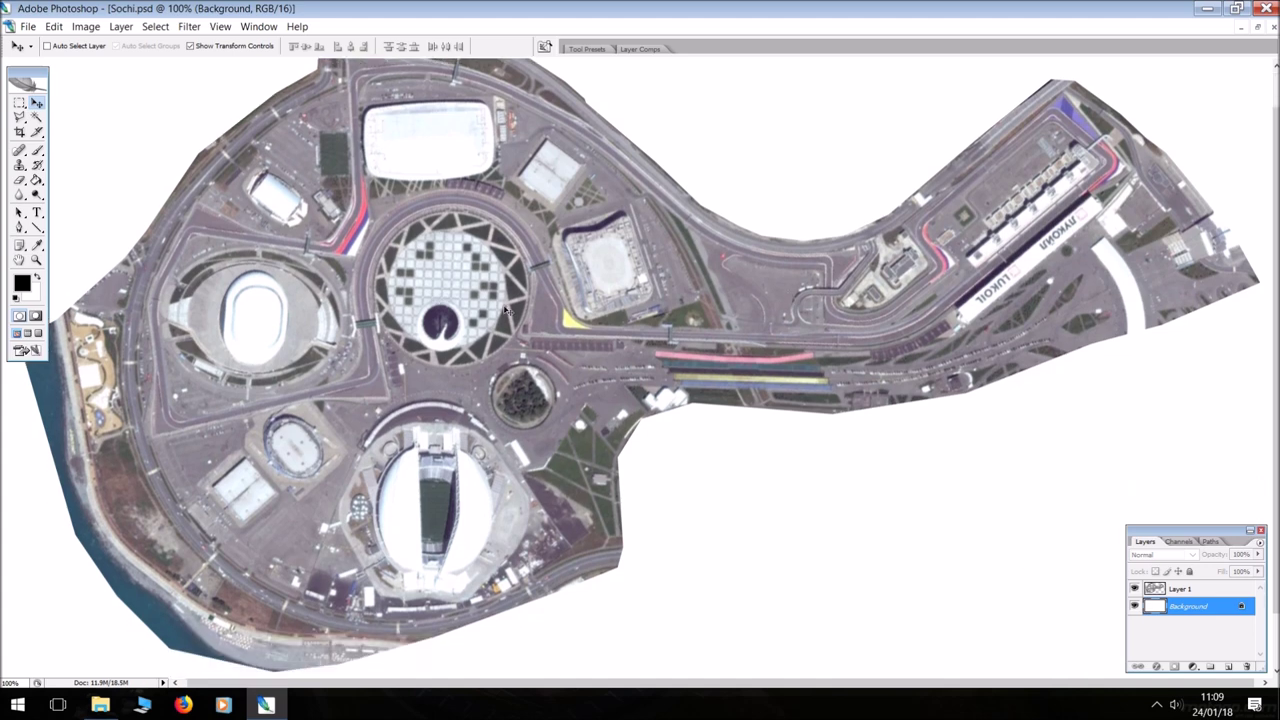
scroll(425, 314, up, 2)
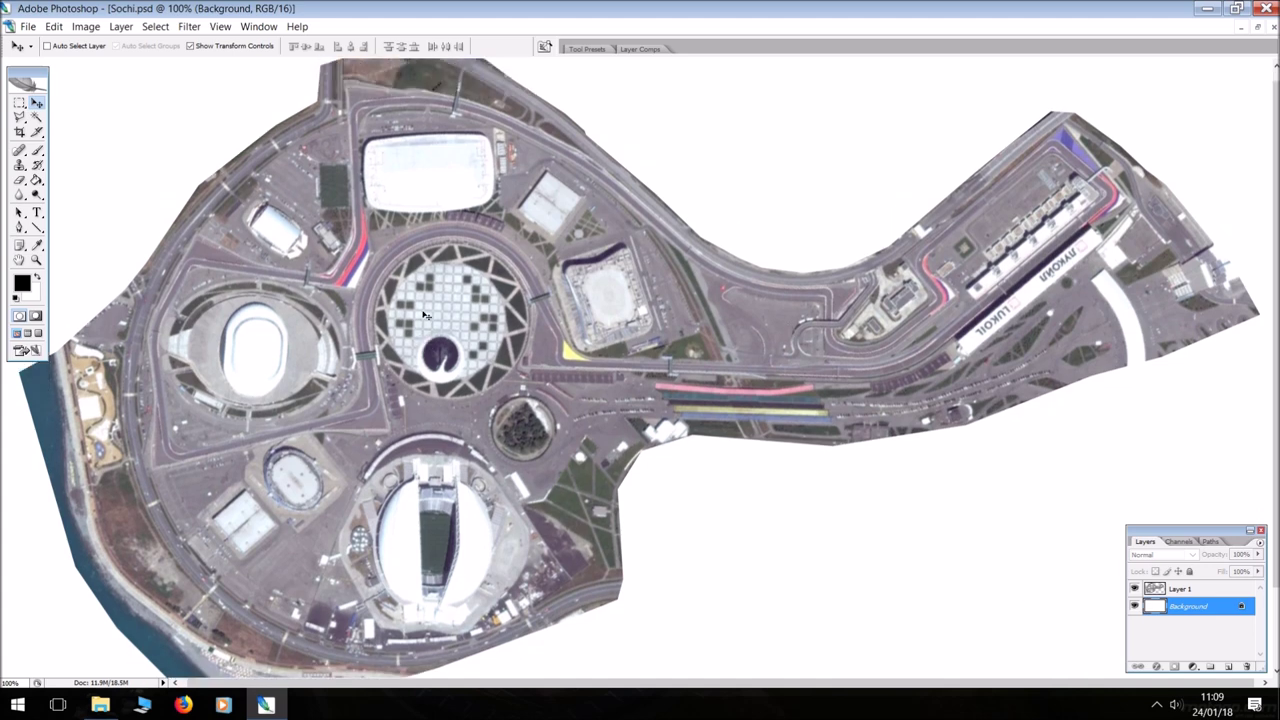
key(ctrl+plus)
key(ctrl+plus)
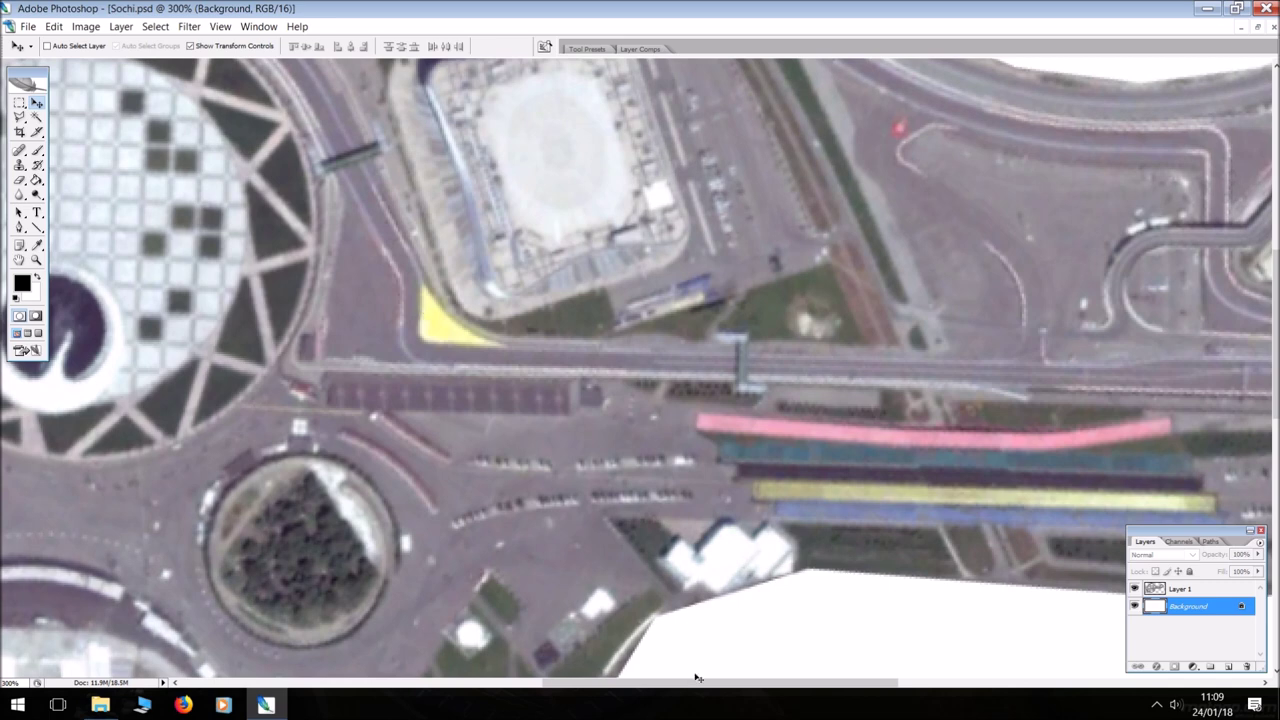
drag(698, 680, 954, 680)
scroll(816, 657, up, 10)
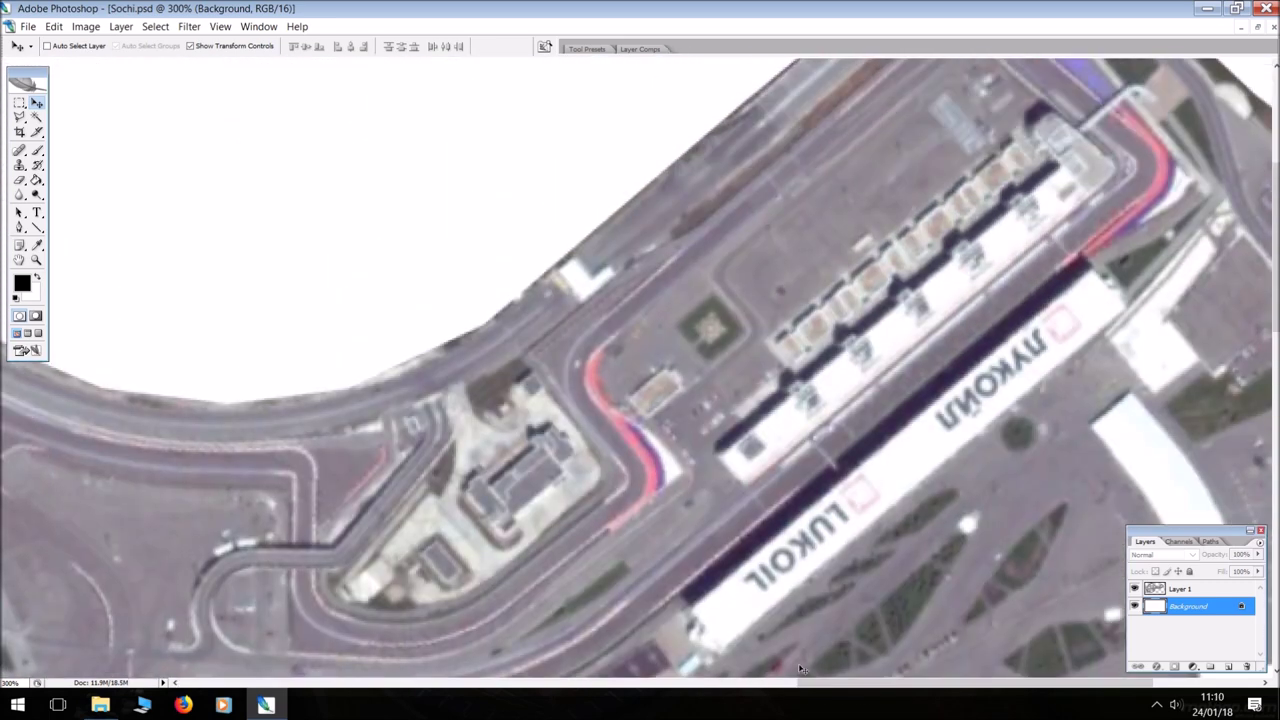
drag(864, 683, 408, 655)
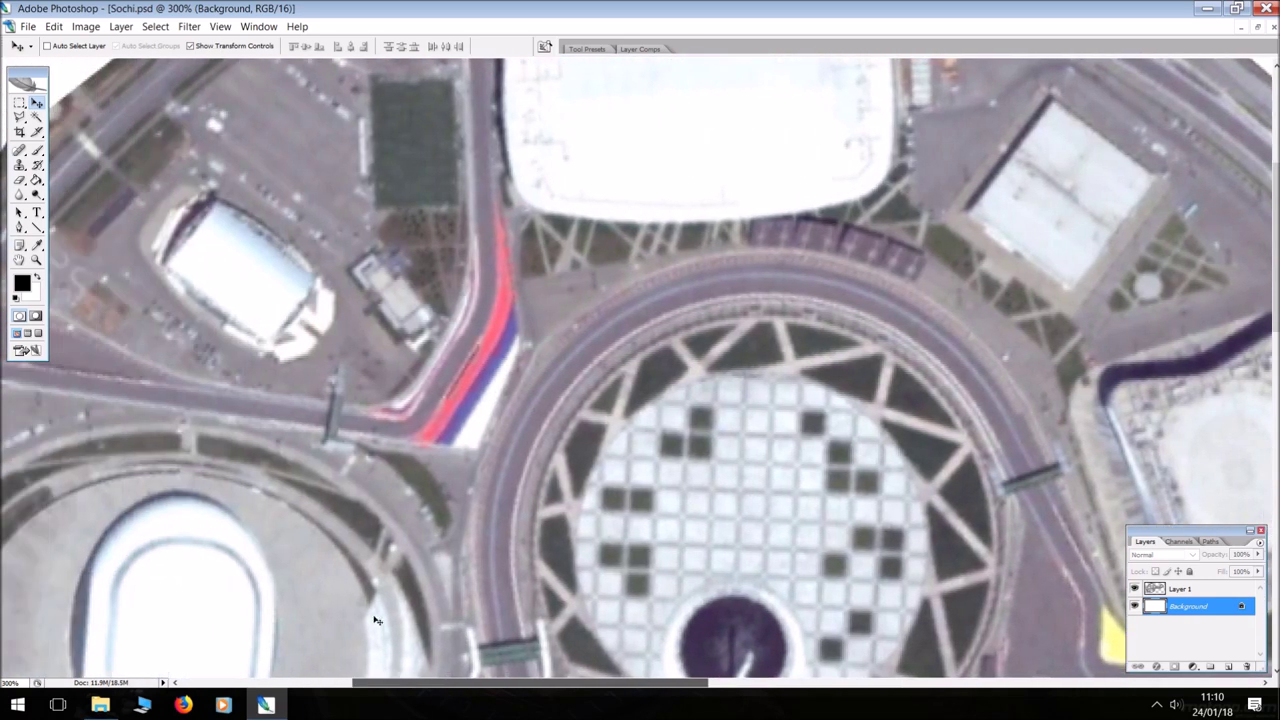
scroll(341, 598, down, 6)
key(ctrl+alt+0)
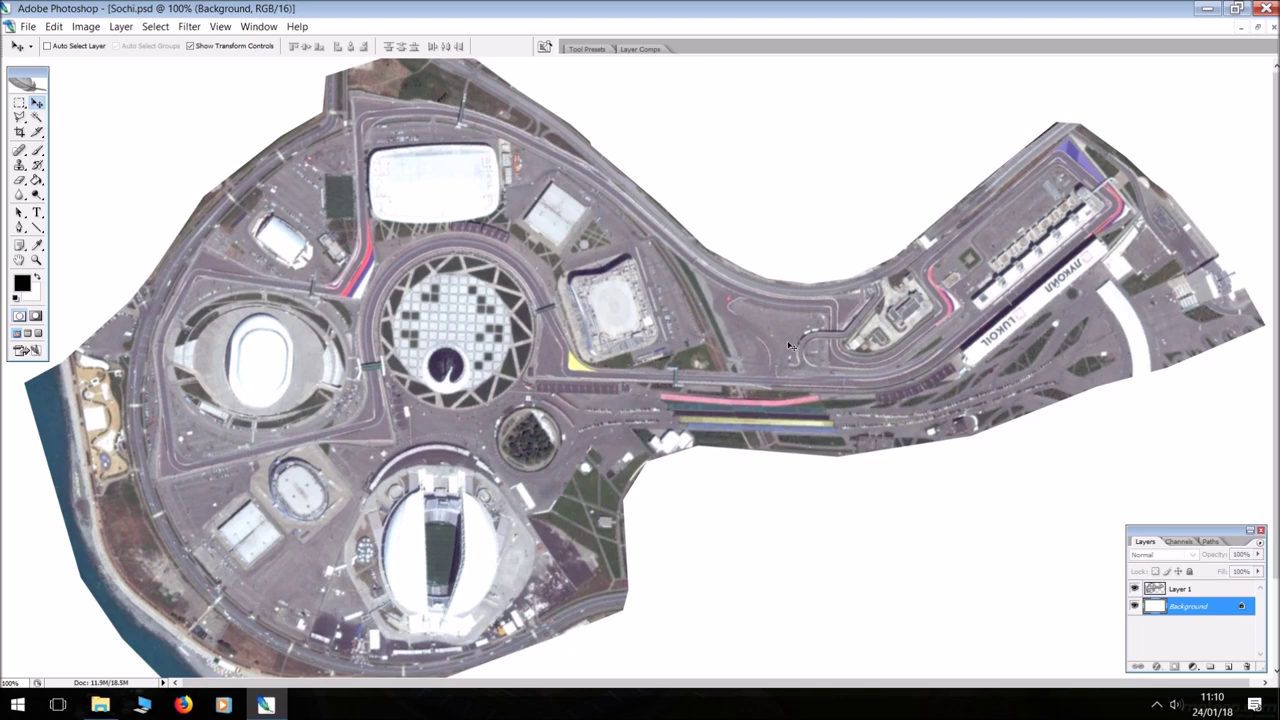
Inspect the pit straight, the paddock and the surrounding corners at the eastern end of the circuit
key(ctrl+plus)
key(ctrl+plus)
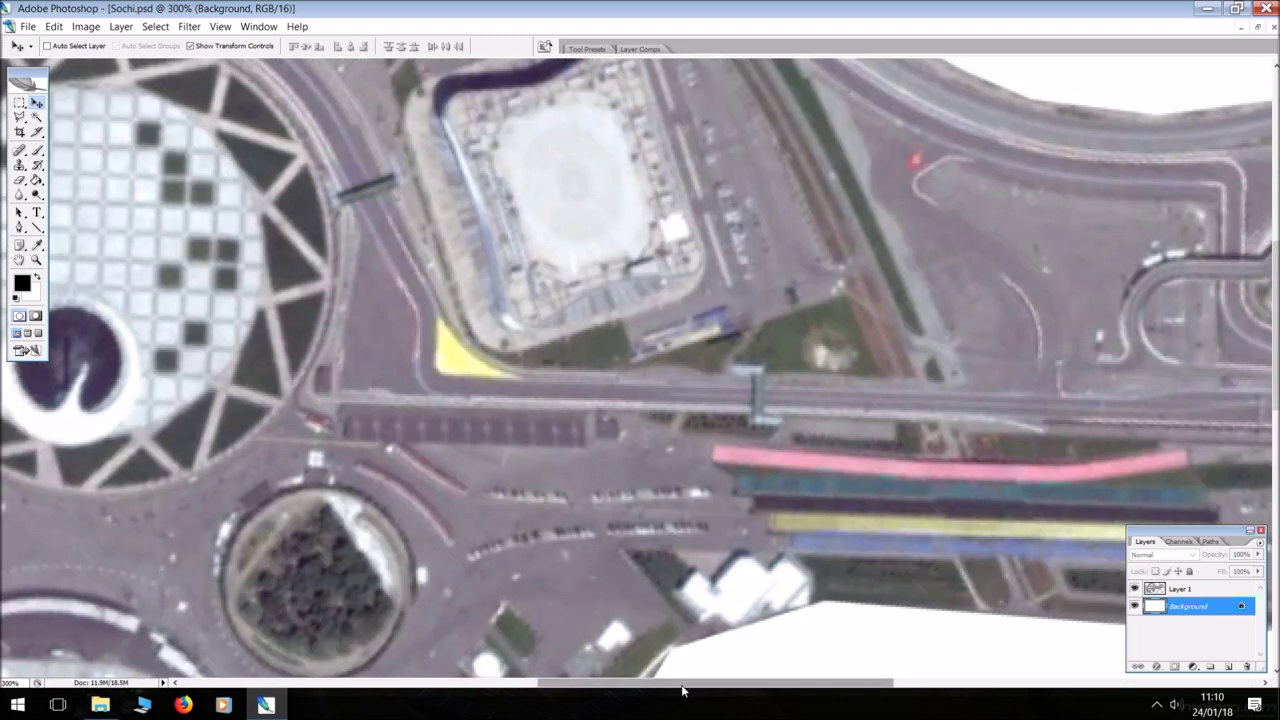
drag(690, 684, 992, 667)
scroll(722, 588, up, 6)
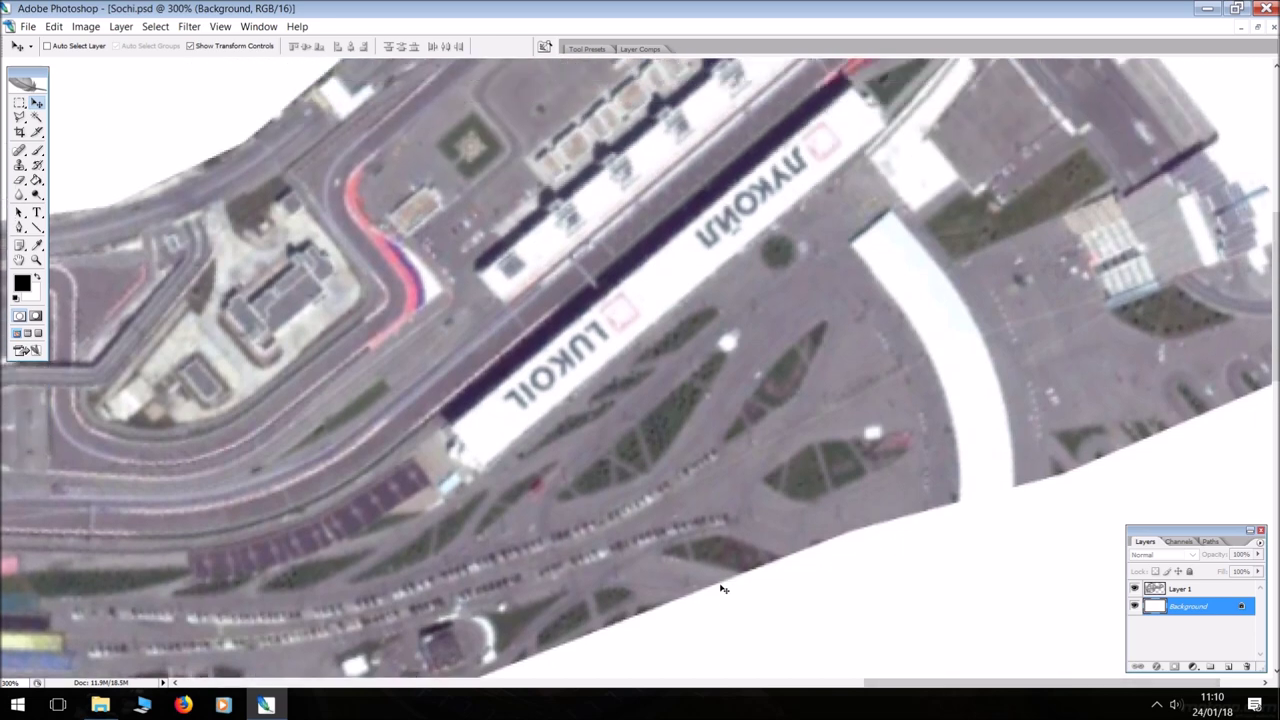
scroll(722, 588, up, 2)
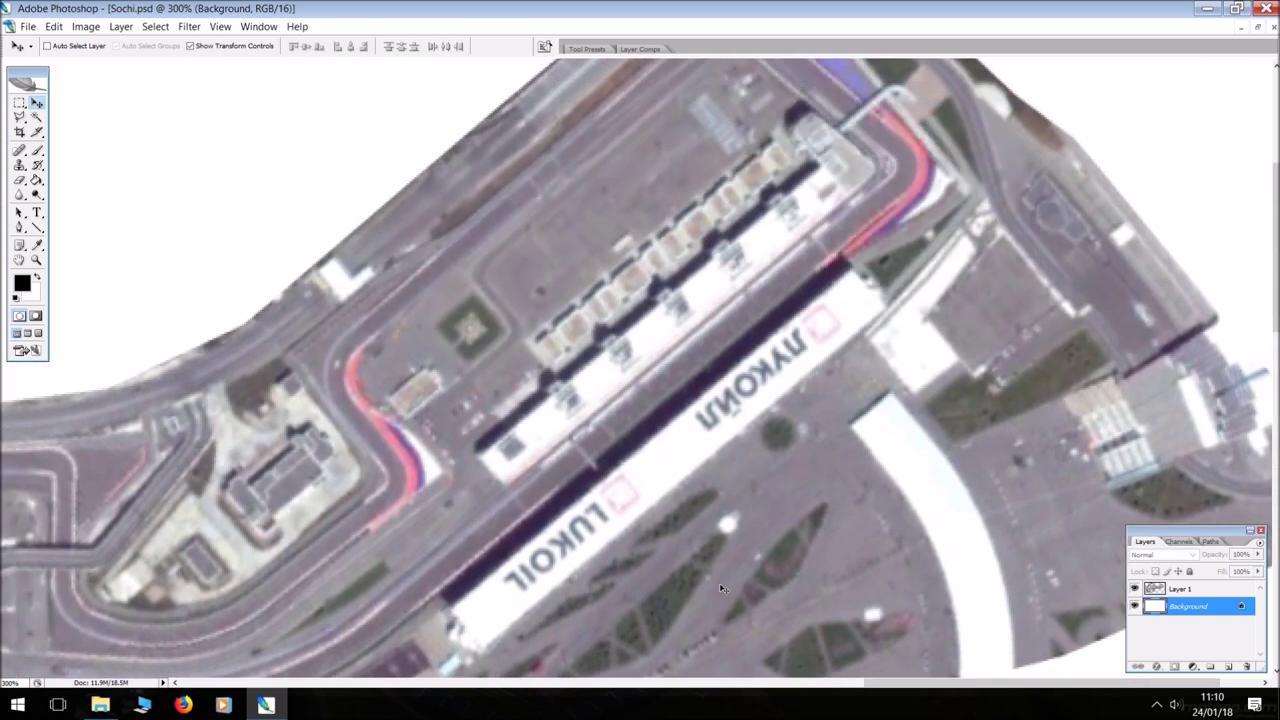
key(ctrl+minus)
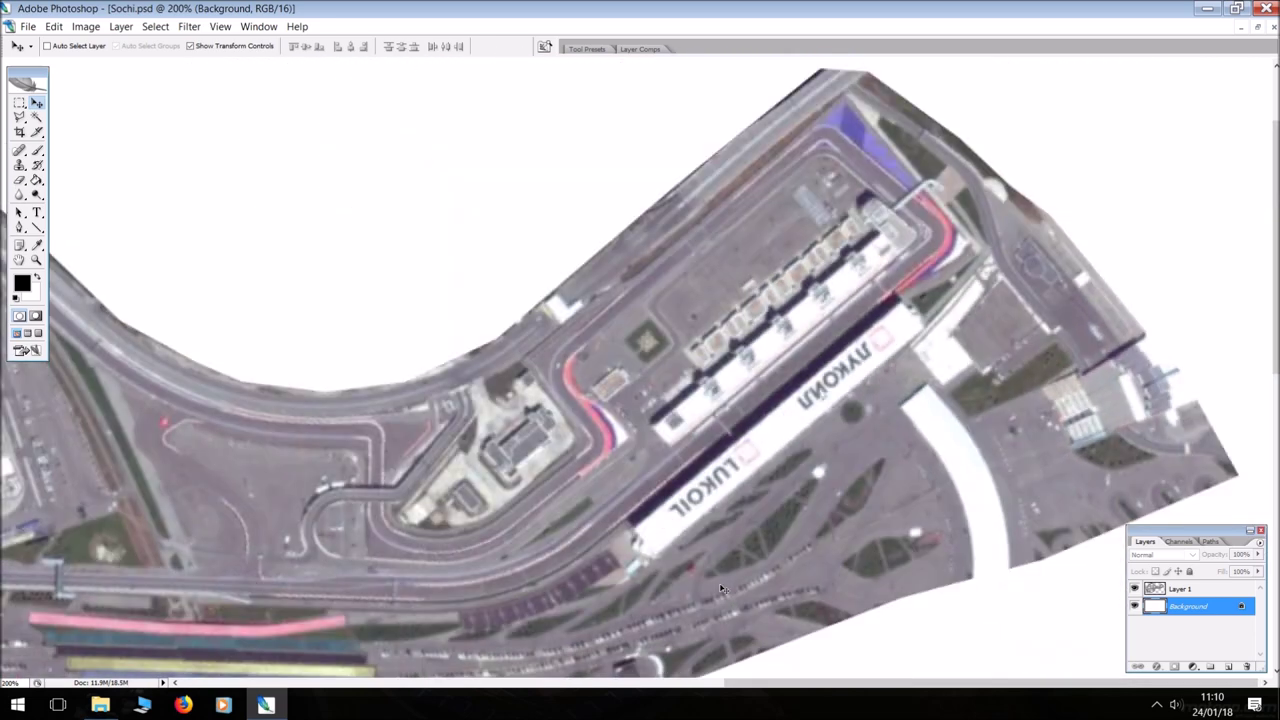
scroll(722, 588, up, 1)
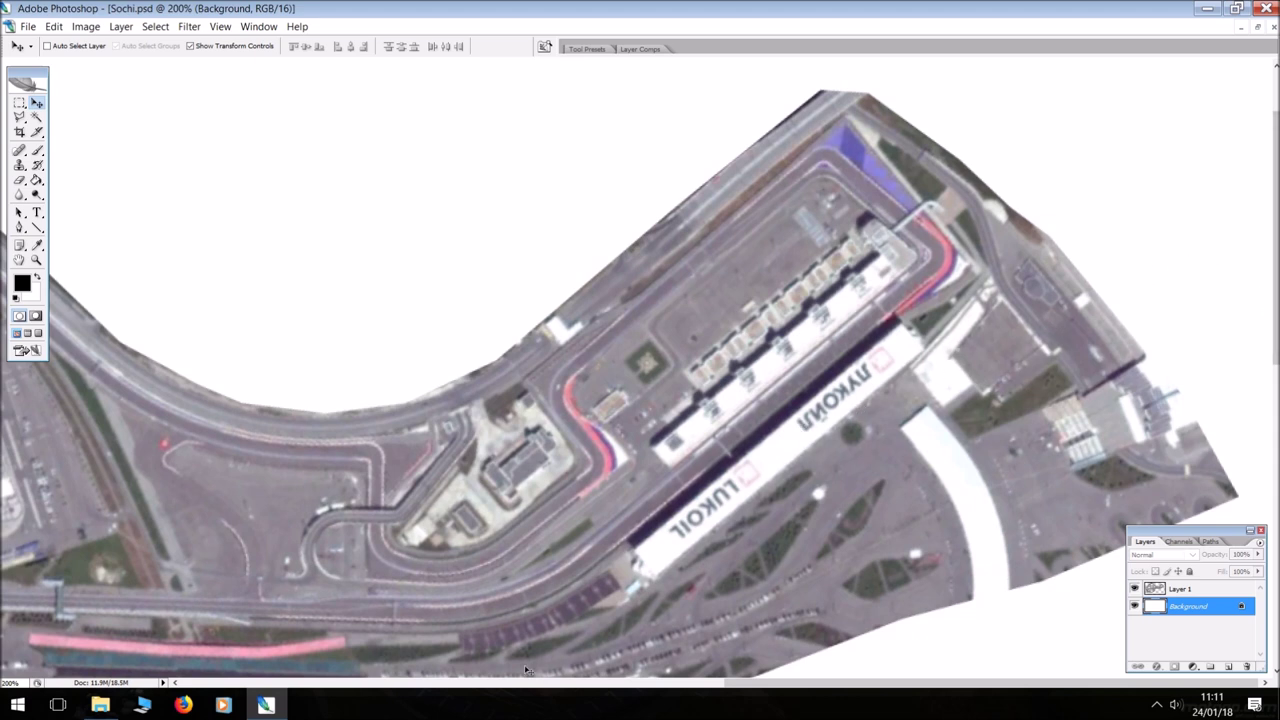
scroll(224, 657, down, 2)
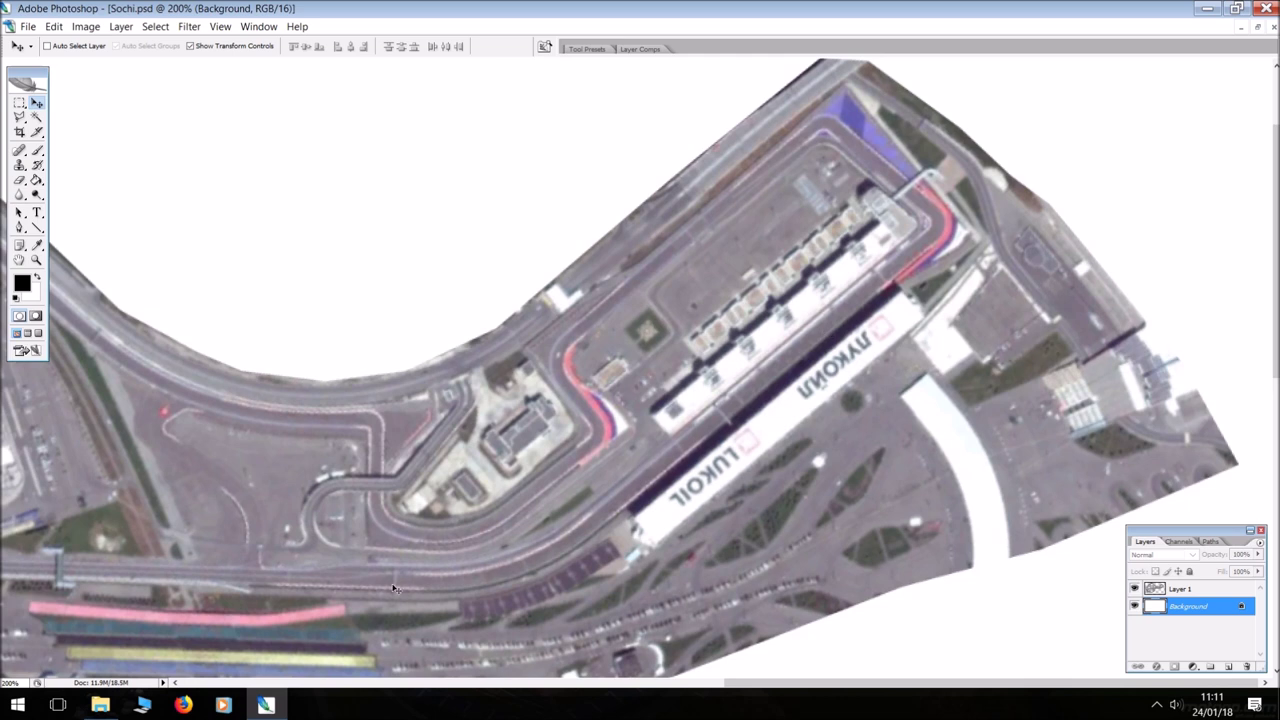
Follow the track westward from the paddock, past the circular plaza curve, to the corners by the oval arena
drag(760, 684, 637, 681)
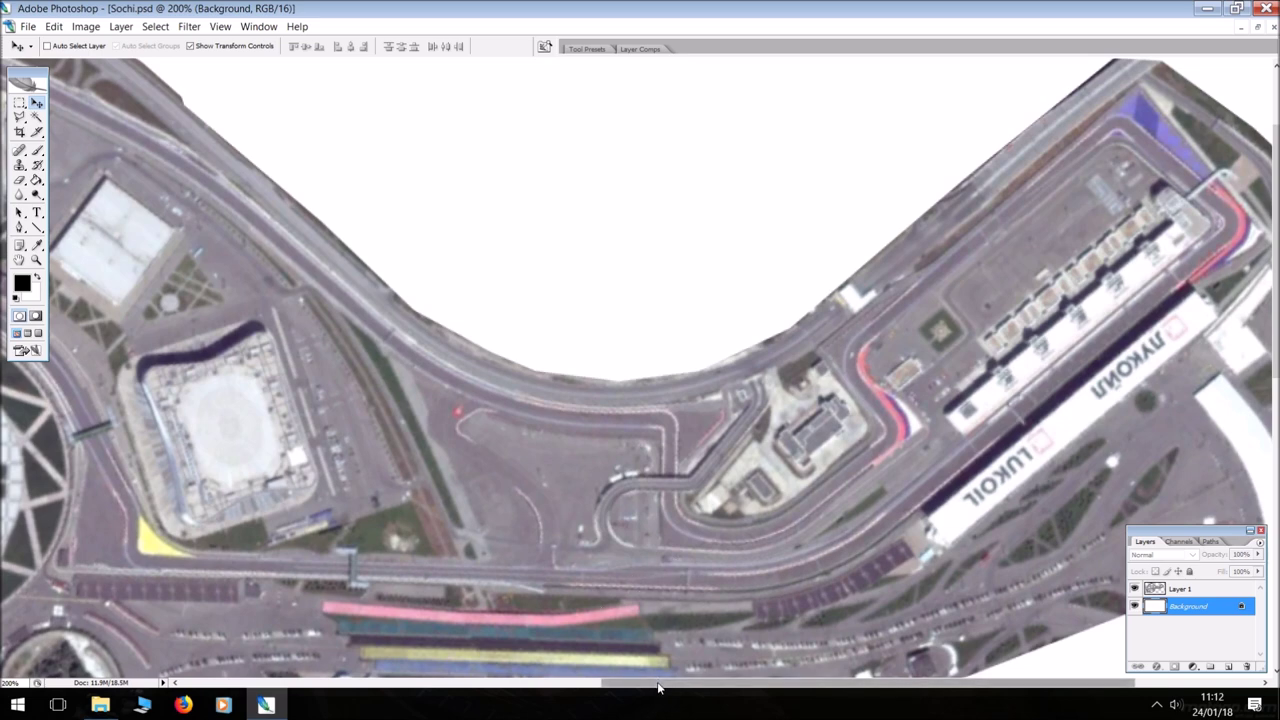
drag(659, 686, 520, 686)
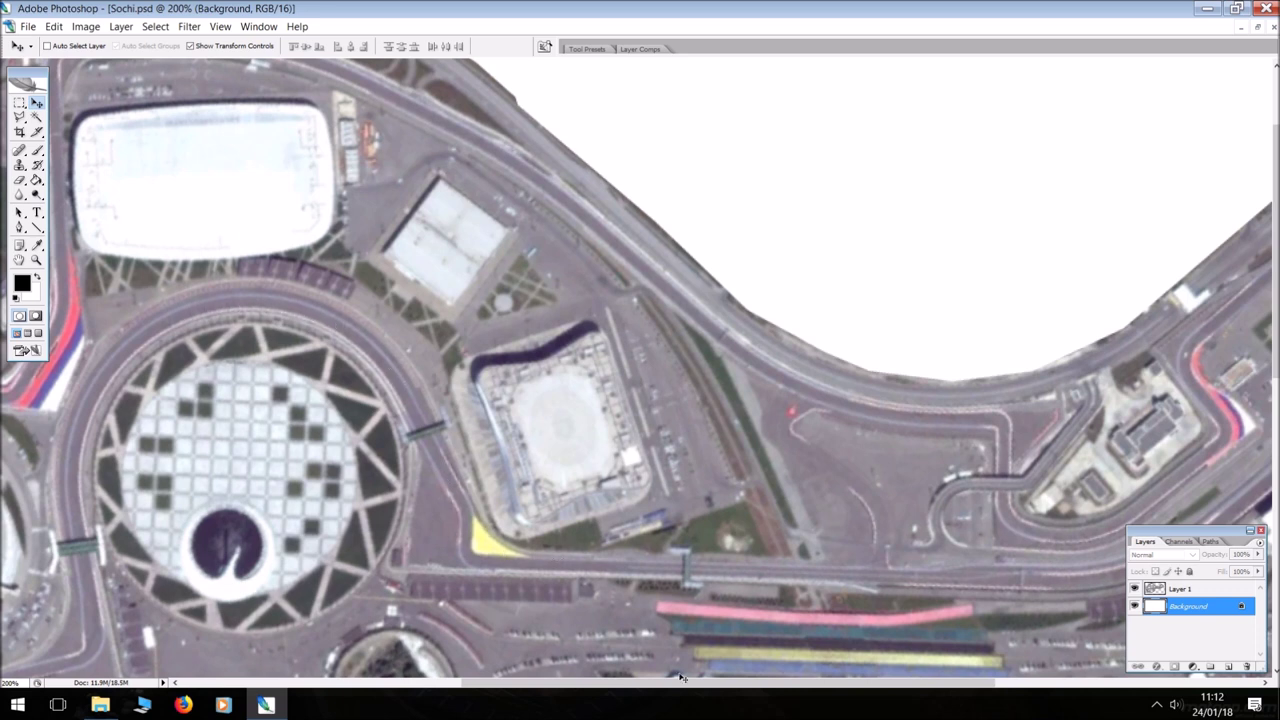
drag(655, 686, 545, 689)
scroll(491, 527, down, 1)
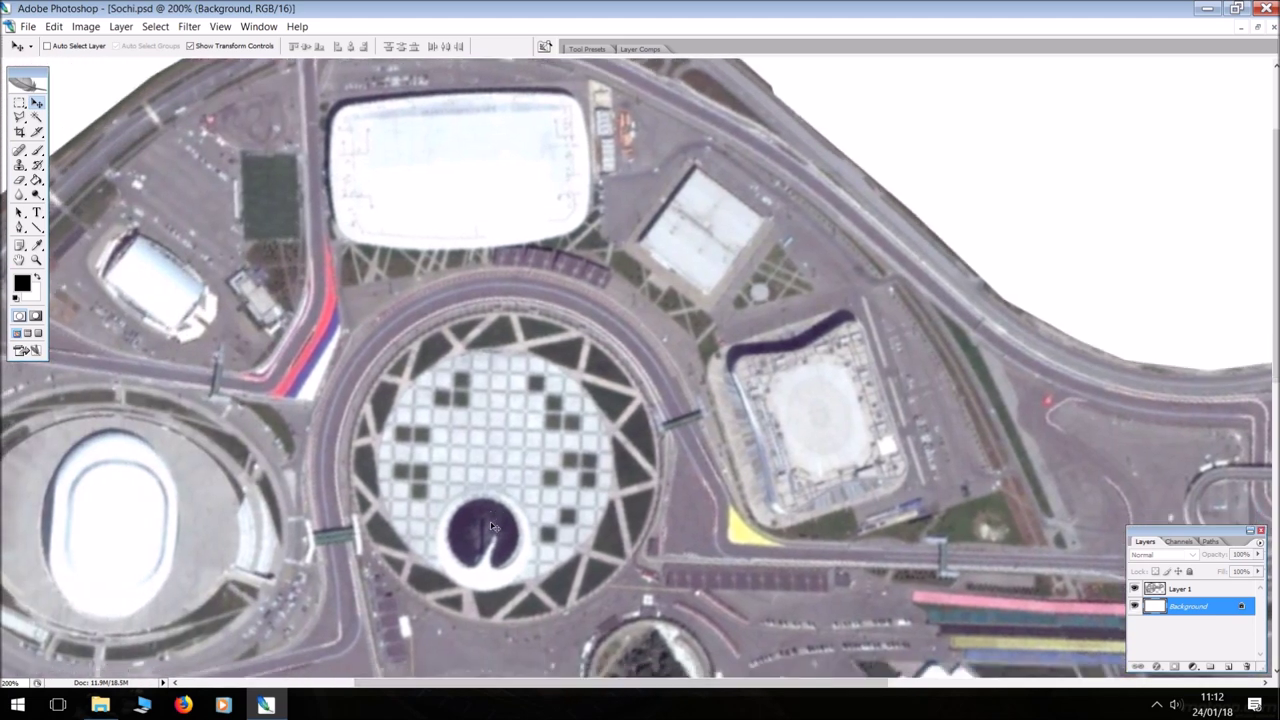
scroll(488, 522, down, 1)
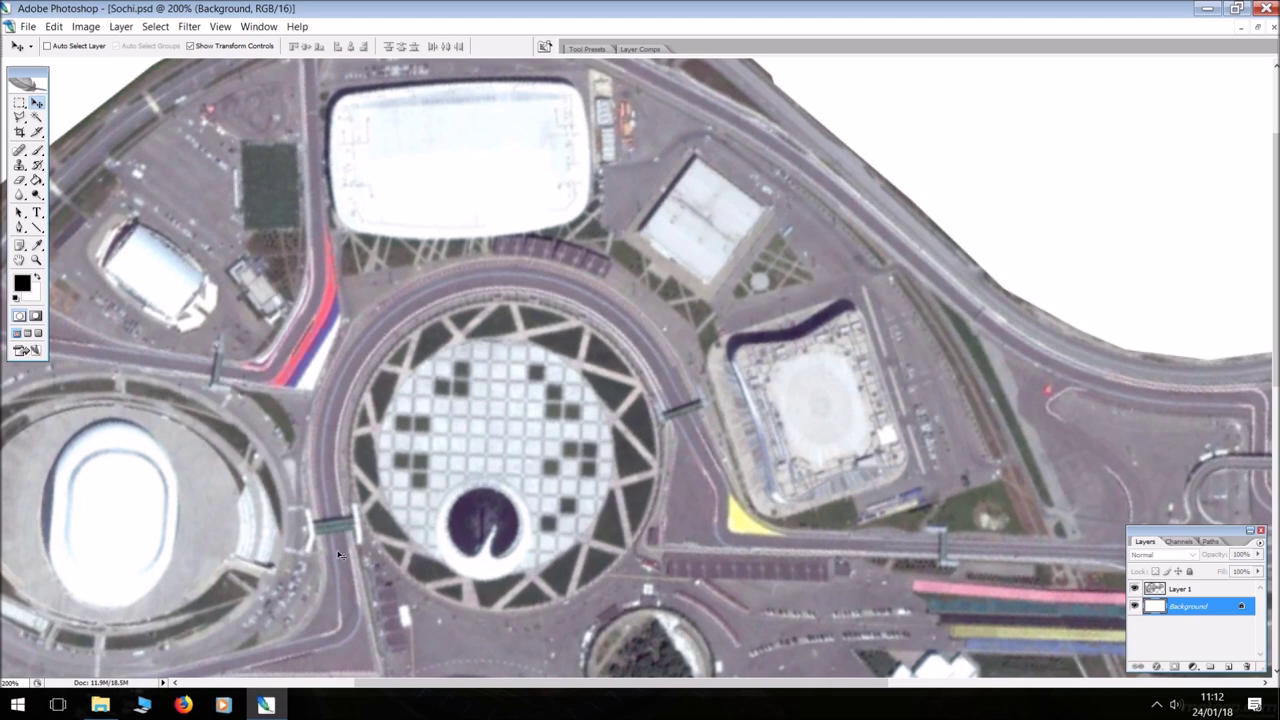
scroll(353, 624, down, 1)
scroll(352, 605, down, 4)
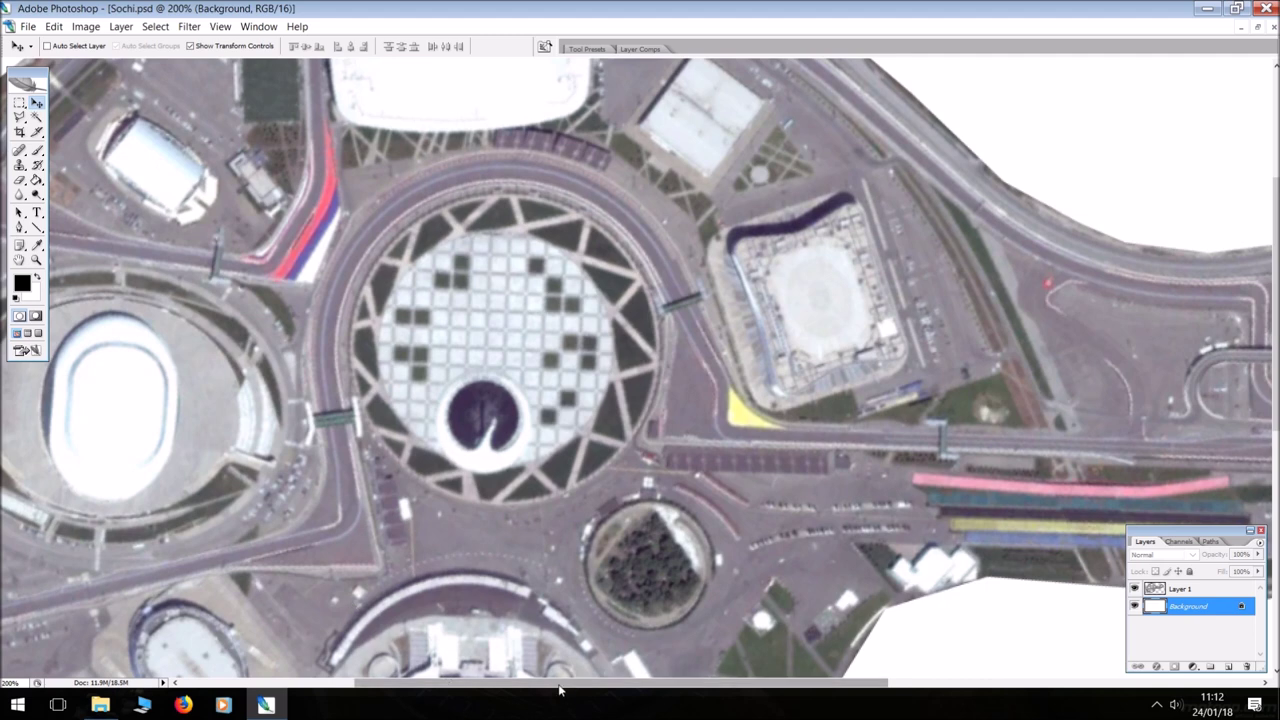
drag(560, 688, 466, 690)
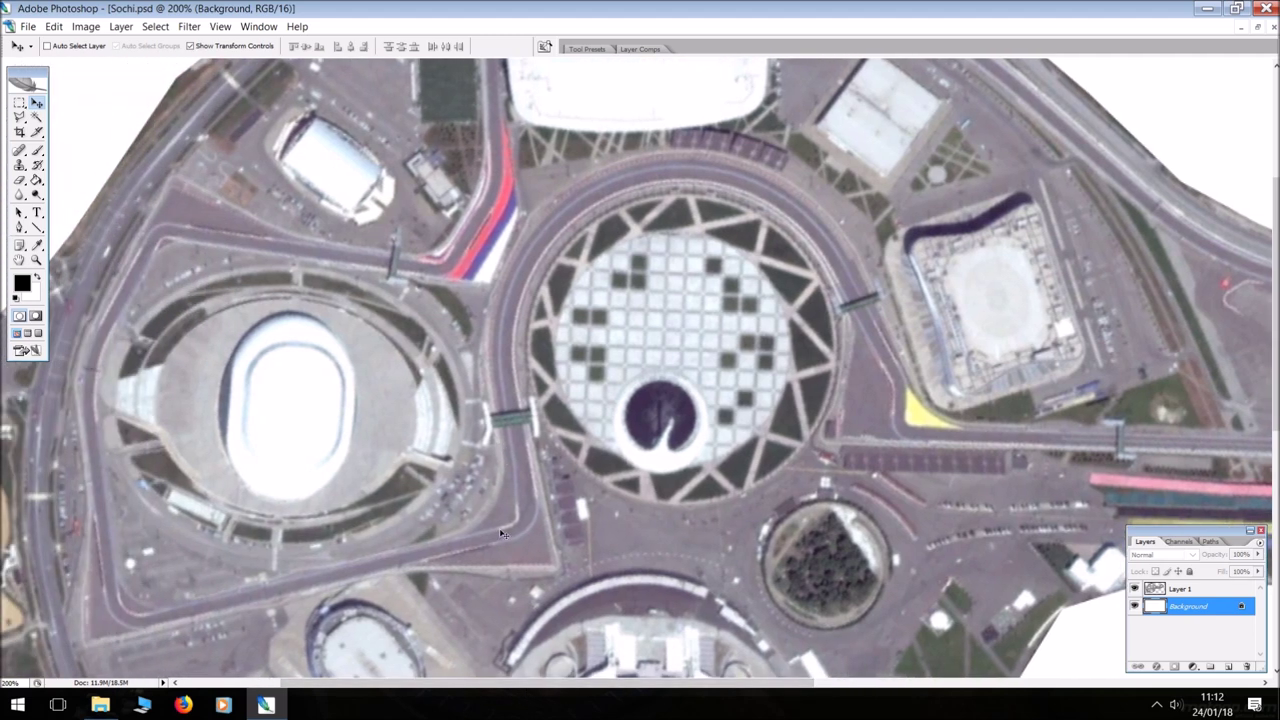
scroll(504, 534, down, 4)
scroll(504, 534, down, 4)
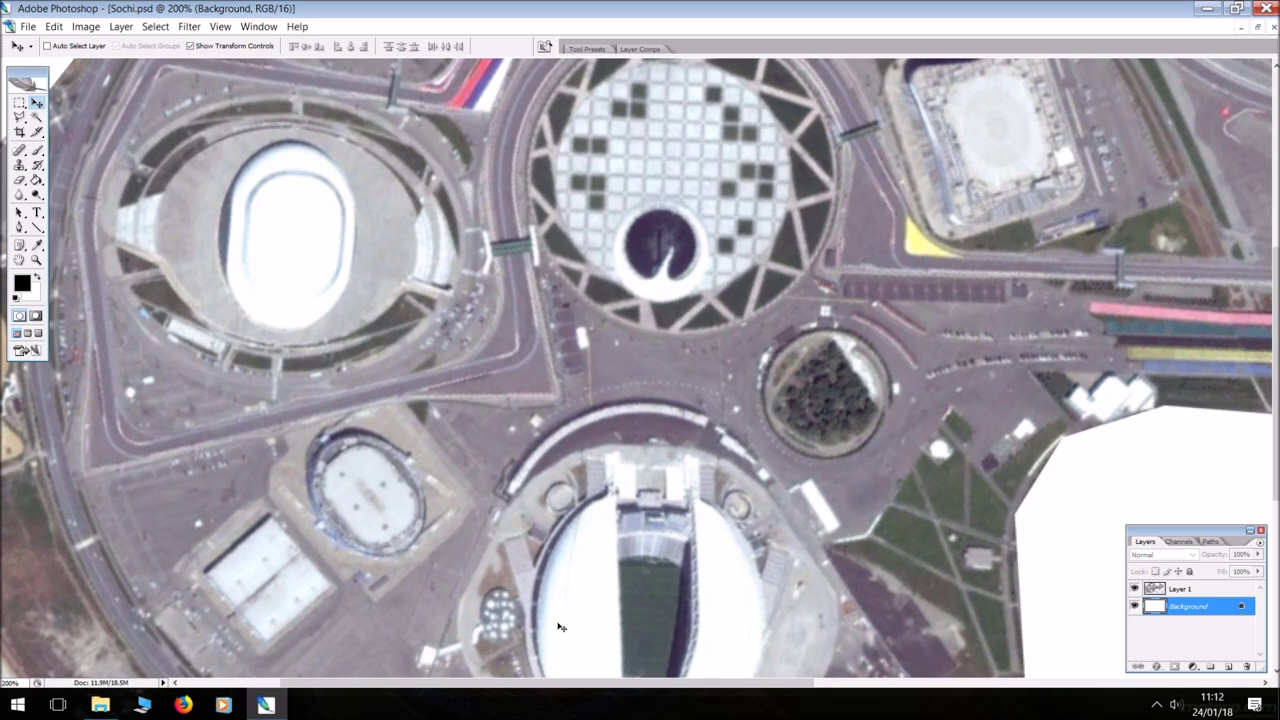
Examine the track section looping around the oval arena and its corners, including the run beside the coastal road
scroll(560, 627, left, 5)
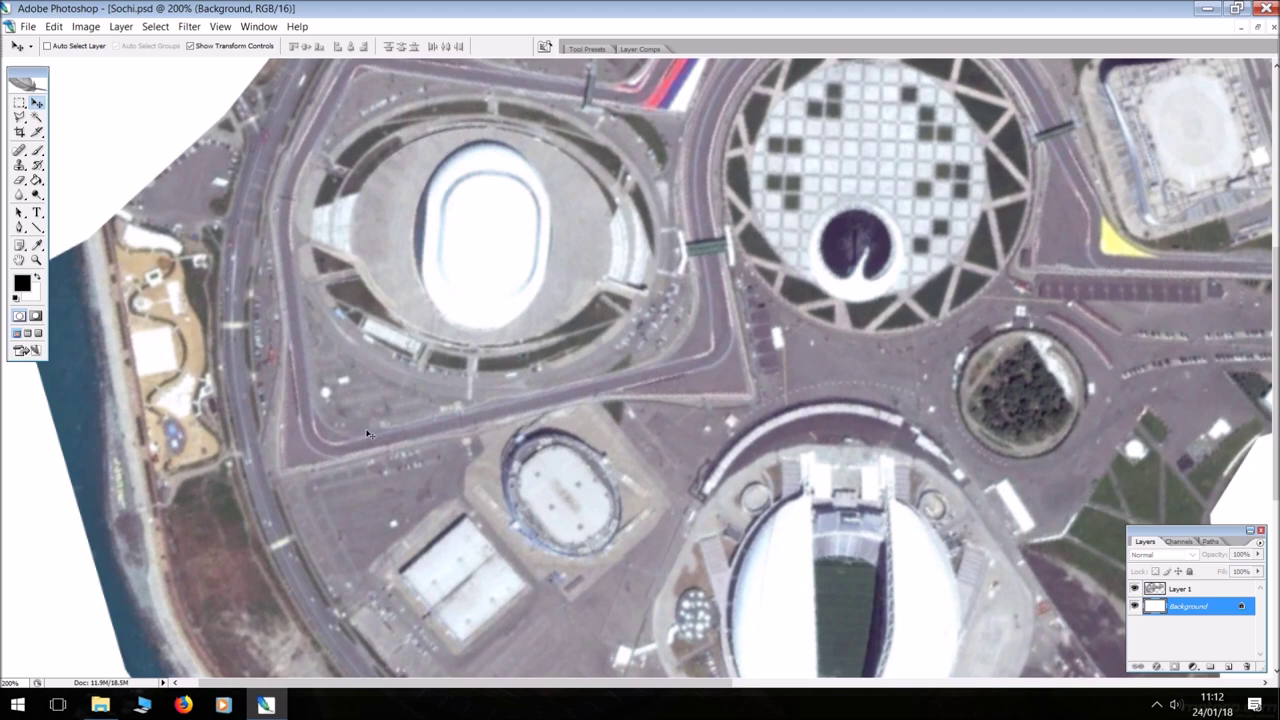
scroll(368, 434, down, 5)
scroll(368, 434, down, 1)
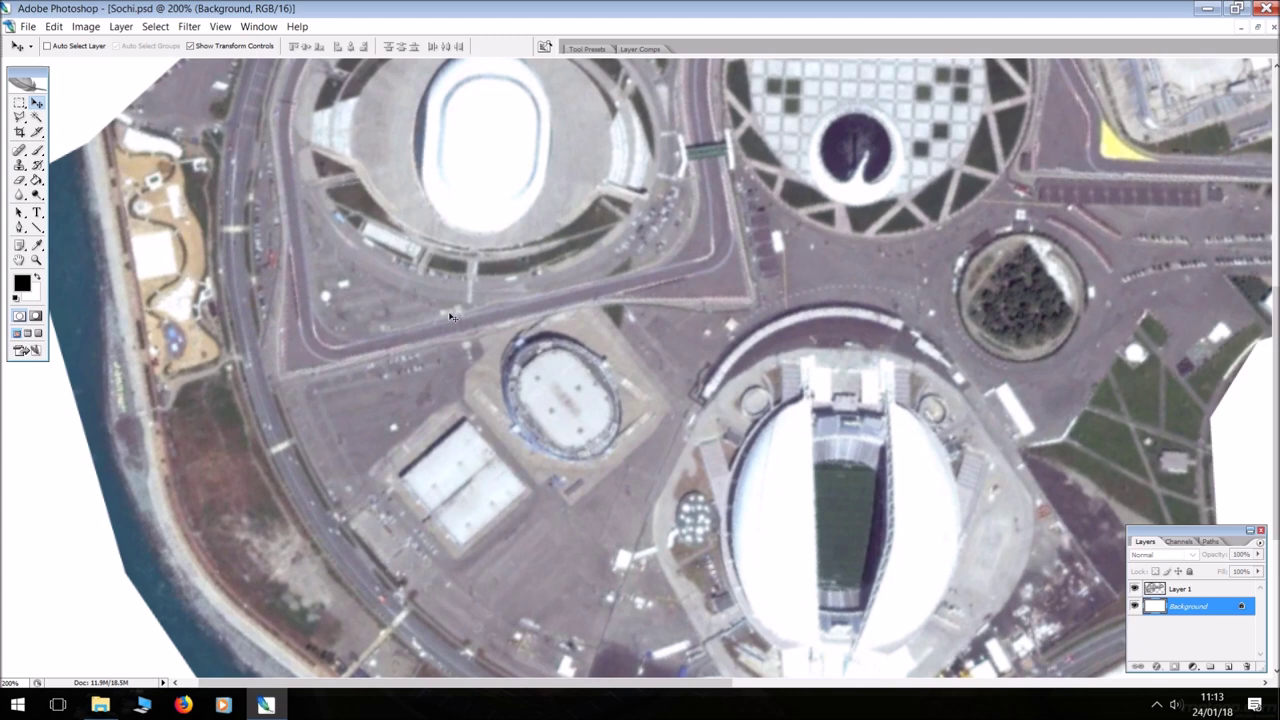
scroll(600, 400, up, 10)
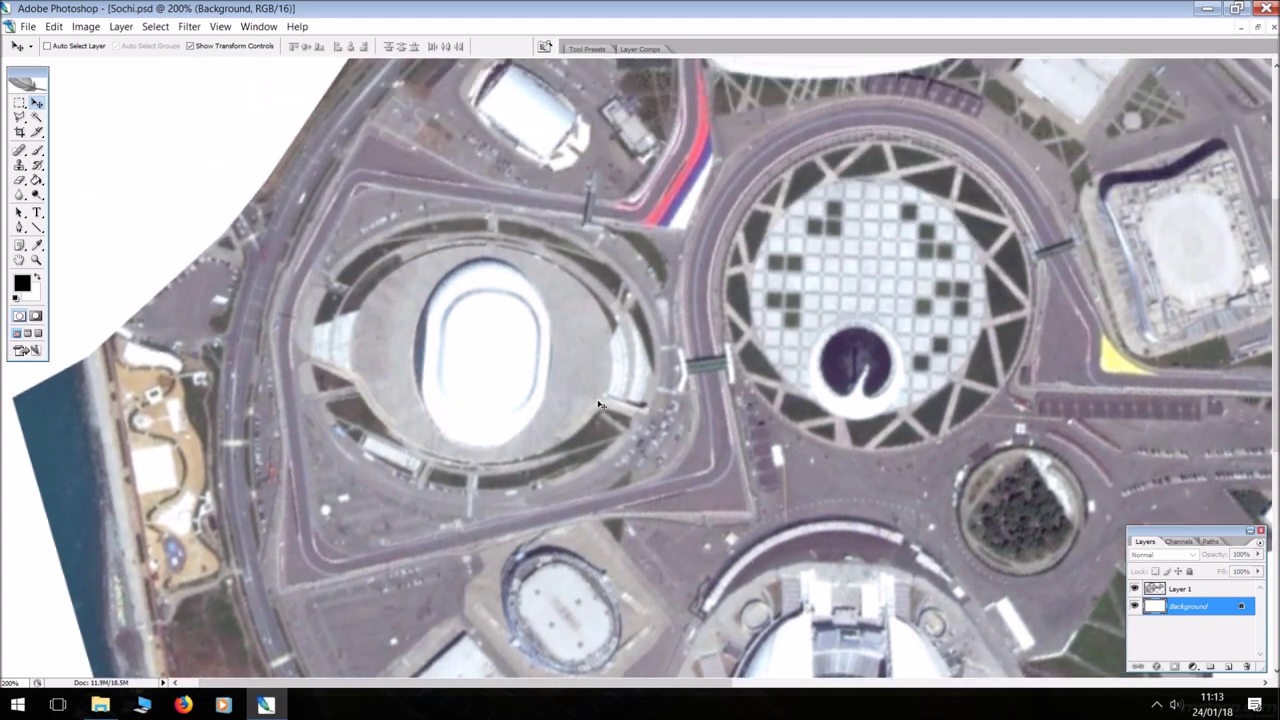
scroll(598, 416, up, 5)
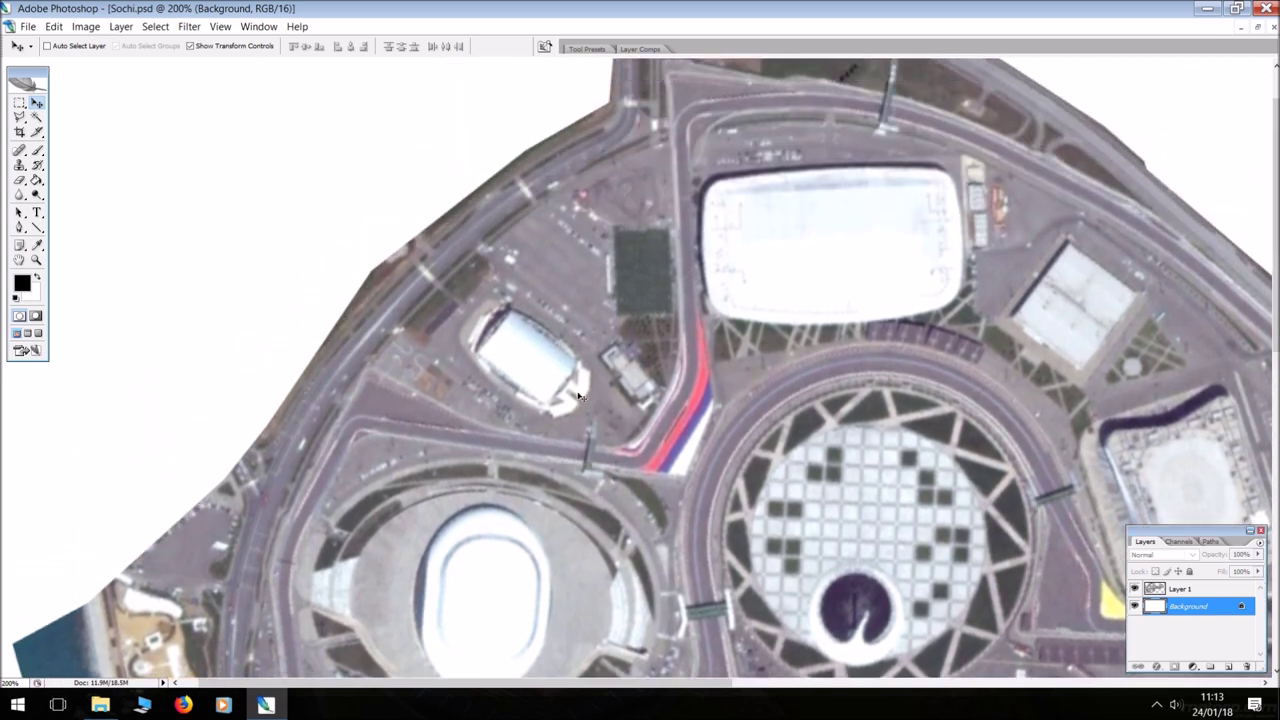
scroll(578, 397, down, 13)
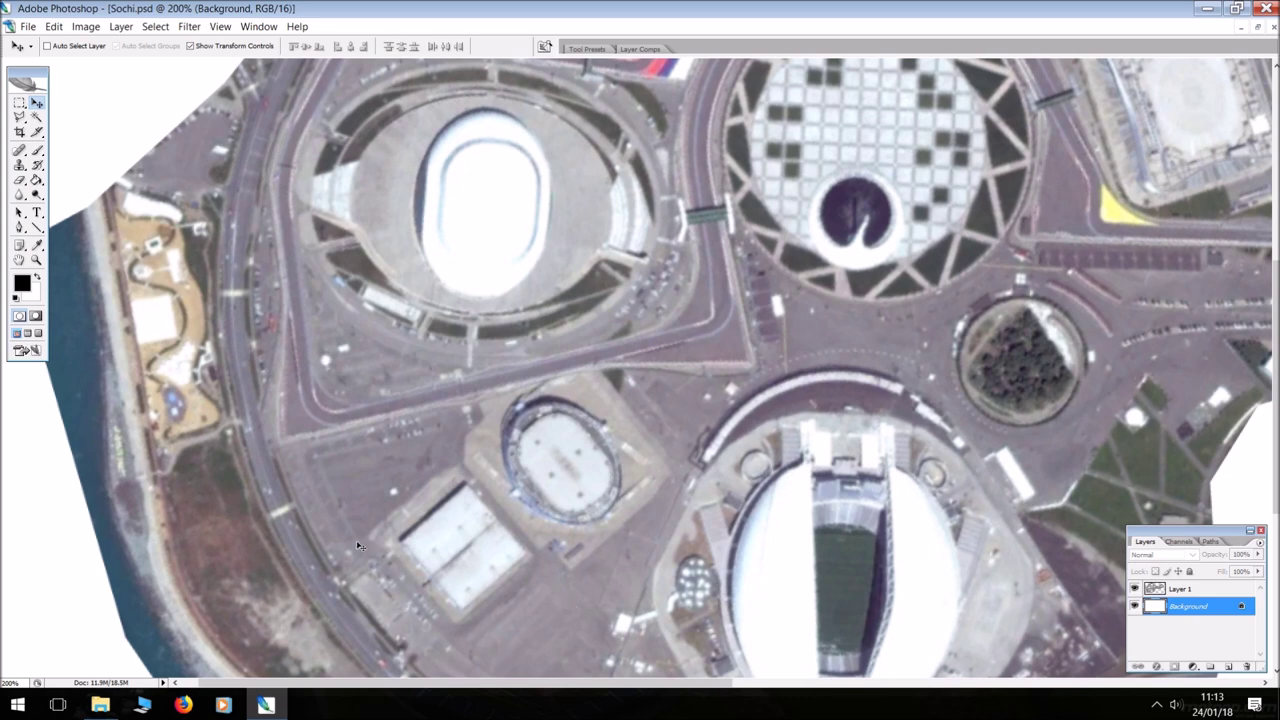
scroll(352, 535, up, 3)
scroll(352, 535, up, 1)
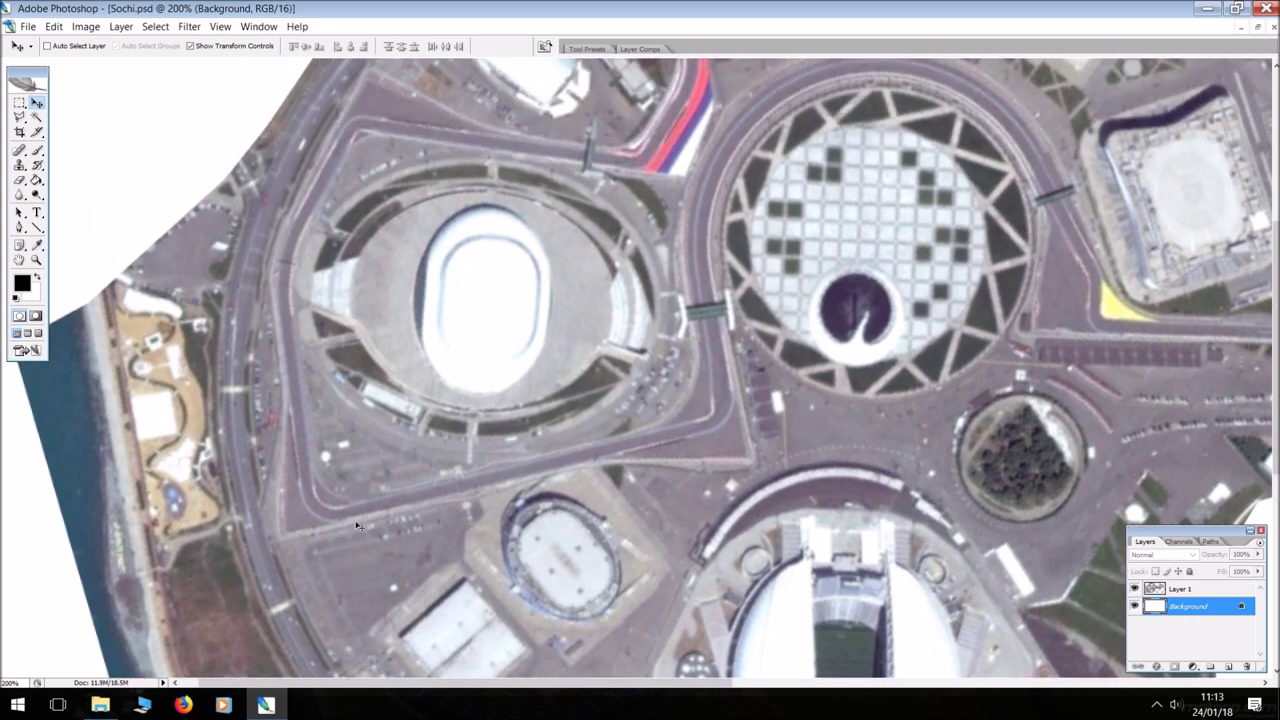
scroll(386, 493, up, 1)
scroll(386, 496, down, 1)
key(ctrl+plus)
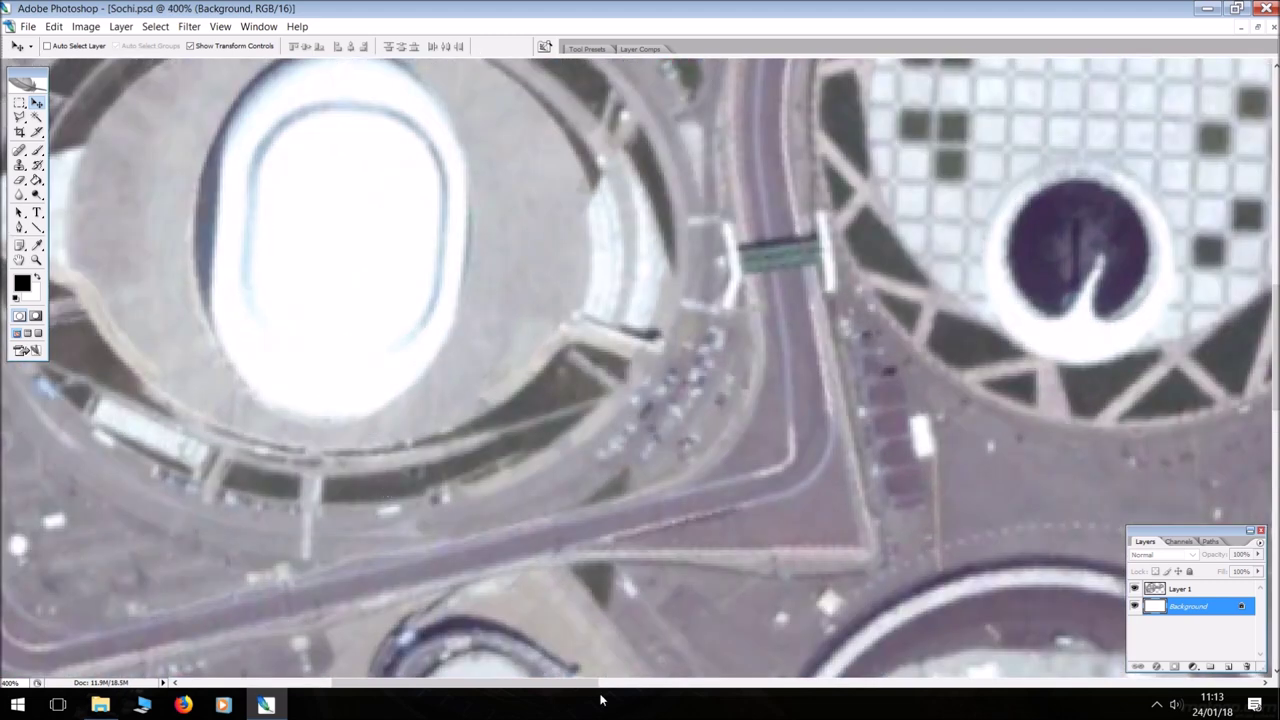
drag(543, 688, 450, 688)
scroll(551, 534, down, 1)
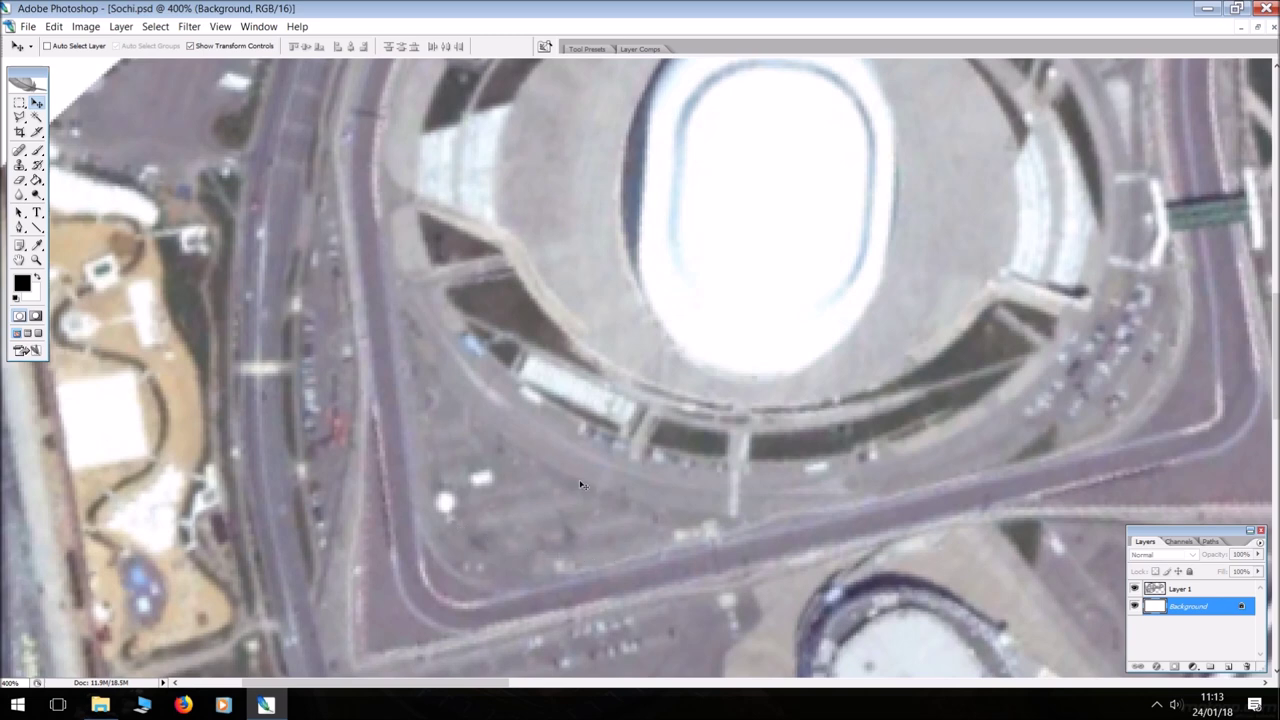
drag(407, 684, 552, 684)
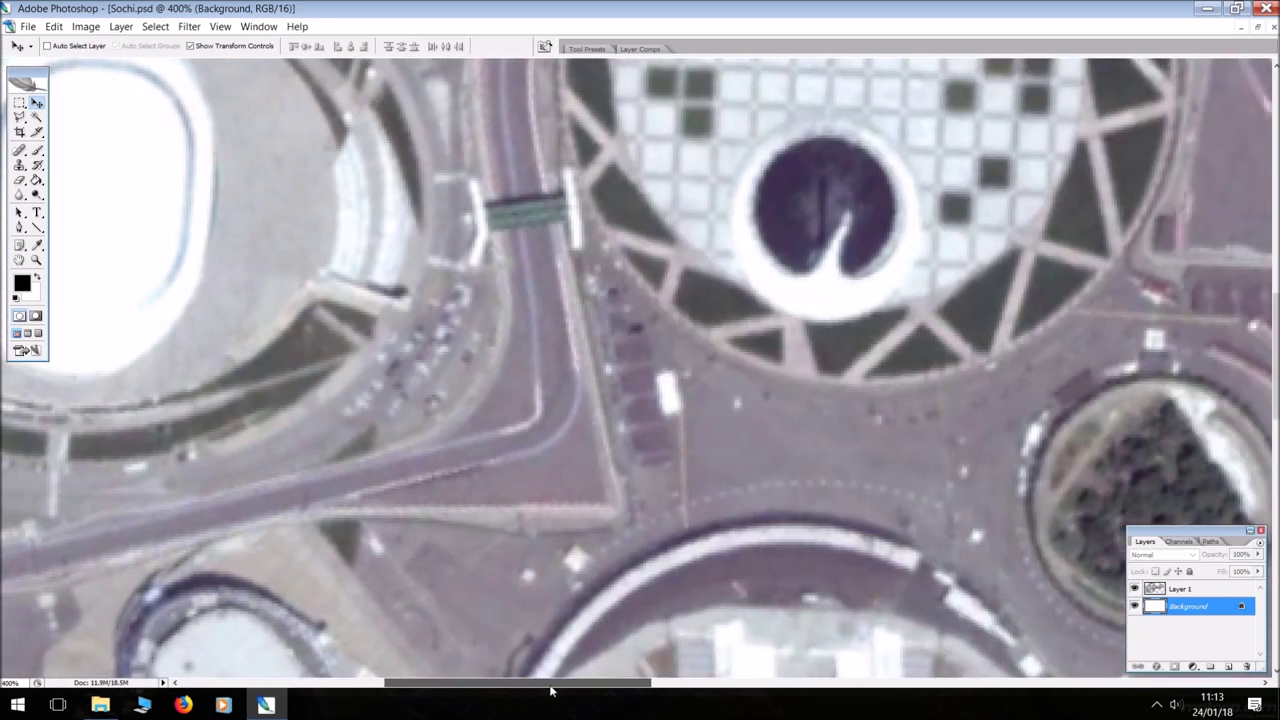
Start outlining the long curve around the circular plaza with the Polygonal Lasso, from the eastern bridge along its inner edge
scroll(568, 672, up, 2)
scroll(568, 672, up, 7)
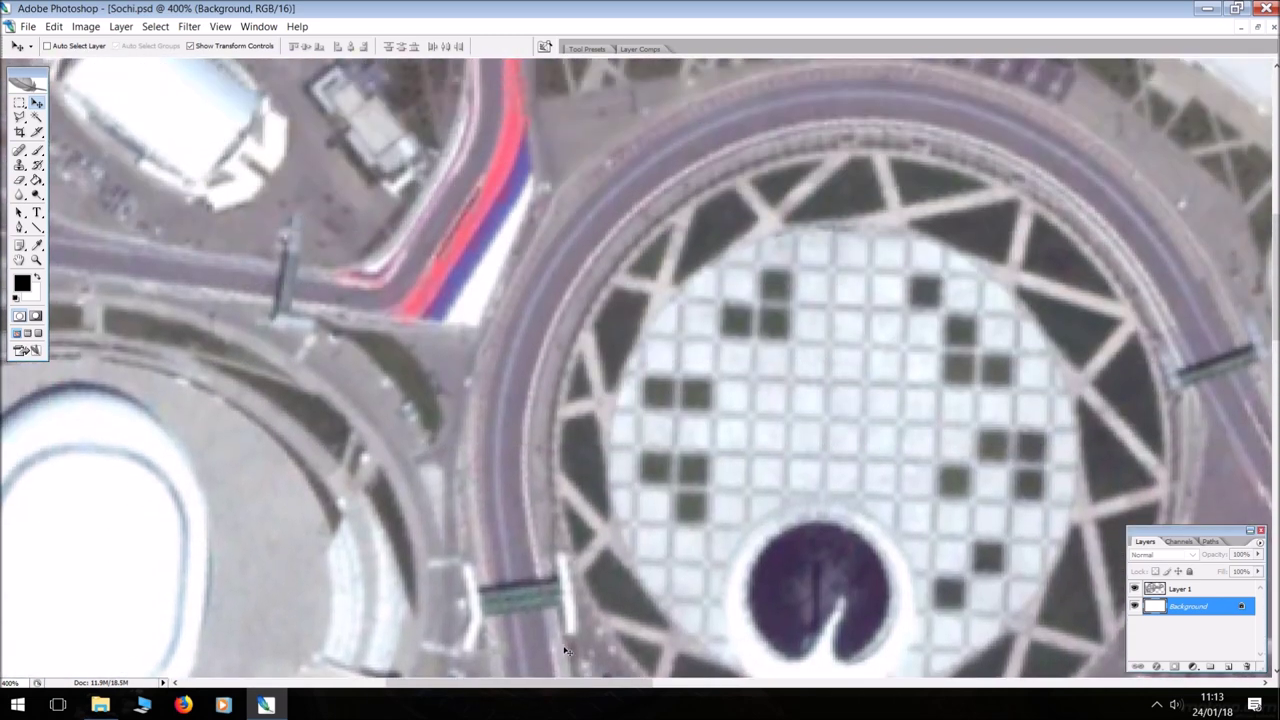
scroll(565, 650, down, 2)
scroll(586, 603, up, 1)
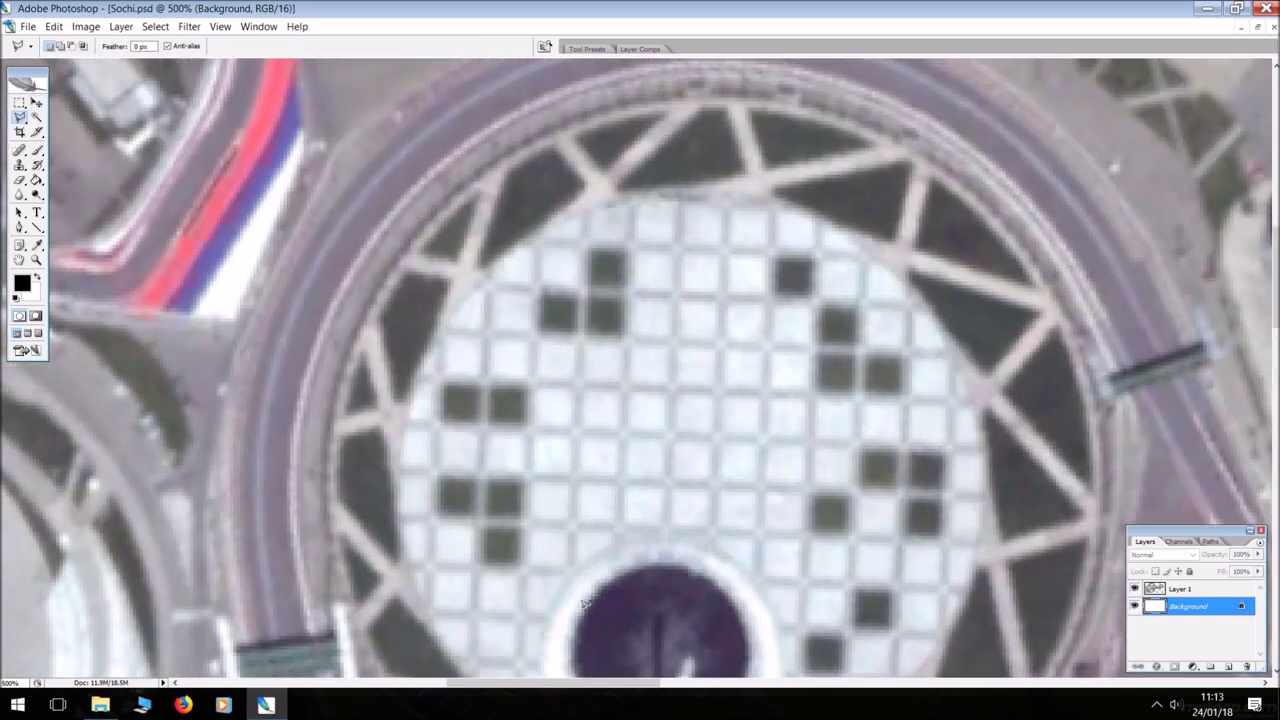
key(l)
drag(552, 684, 641, 684)
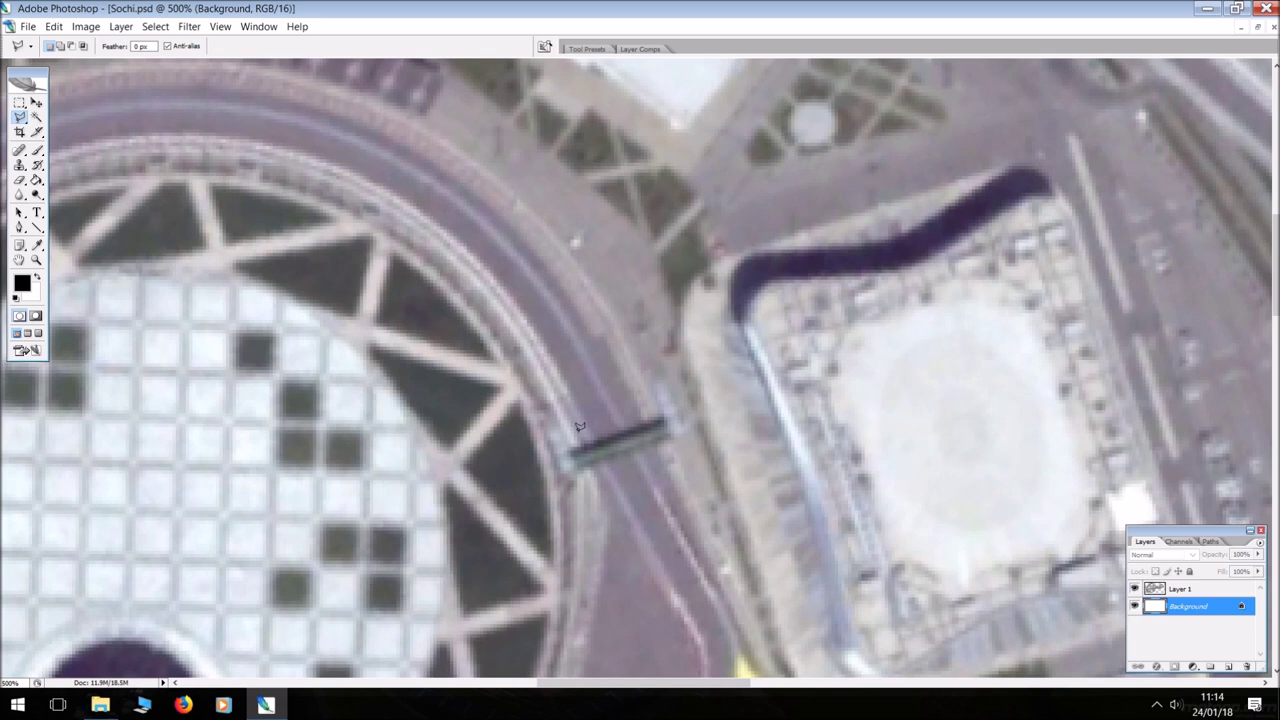
mouse_move(576, 432)
mouse_down()
mouse_move(503, 282)
mouse_move(341, 170)
mouse_move(220, 142)
mouse_up()
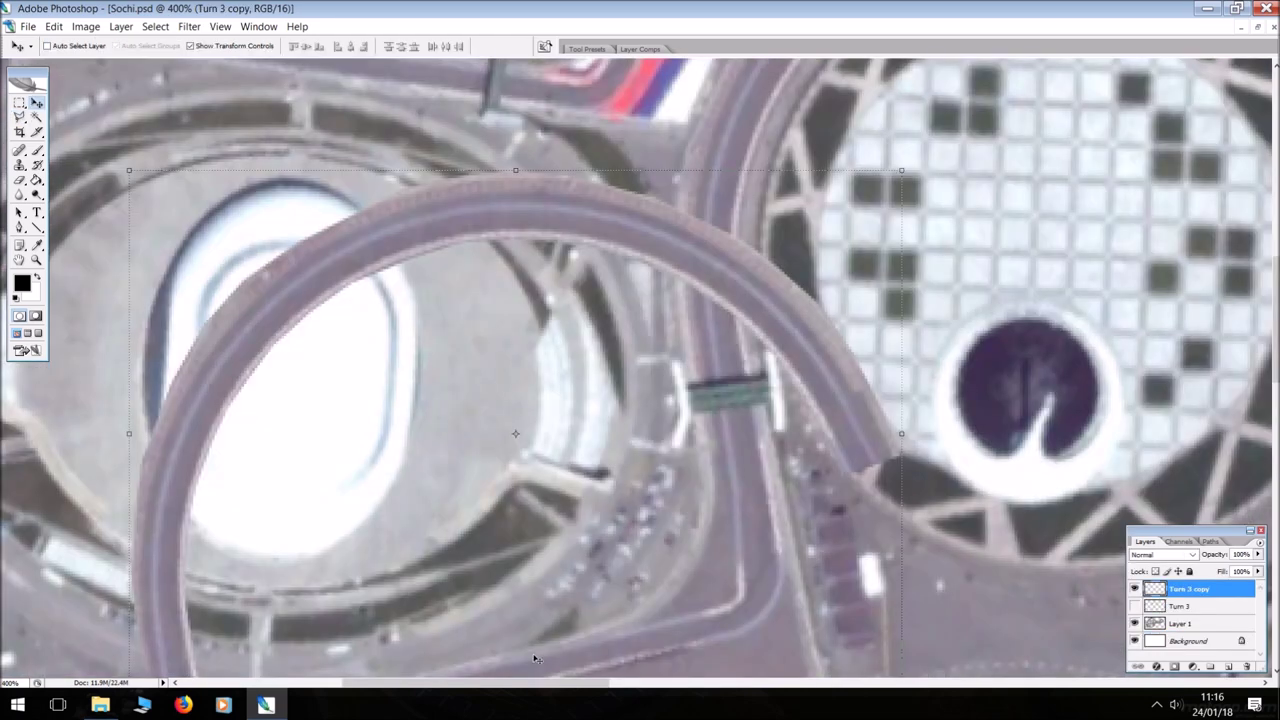
Move the Turn 3 copy westward over the oval arena and rotate it roughly 90 degrees counterclockwise so the arc opens east
key(ctrl+minus)
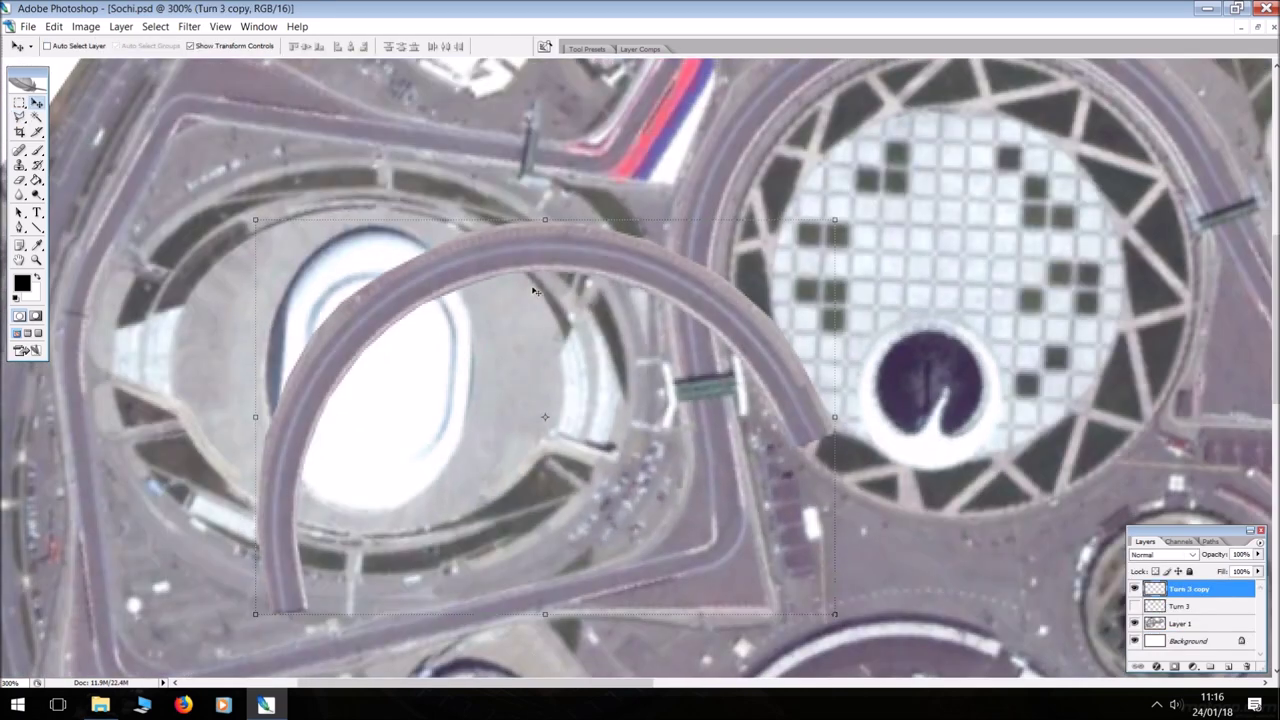
drag(533, 290, 443, 318)
scroll(486, 400, down, 1)
drag(605, 688, 550, 690)
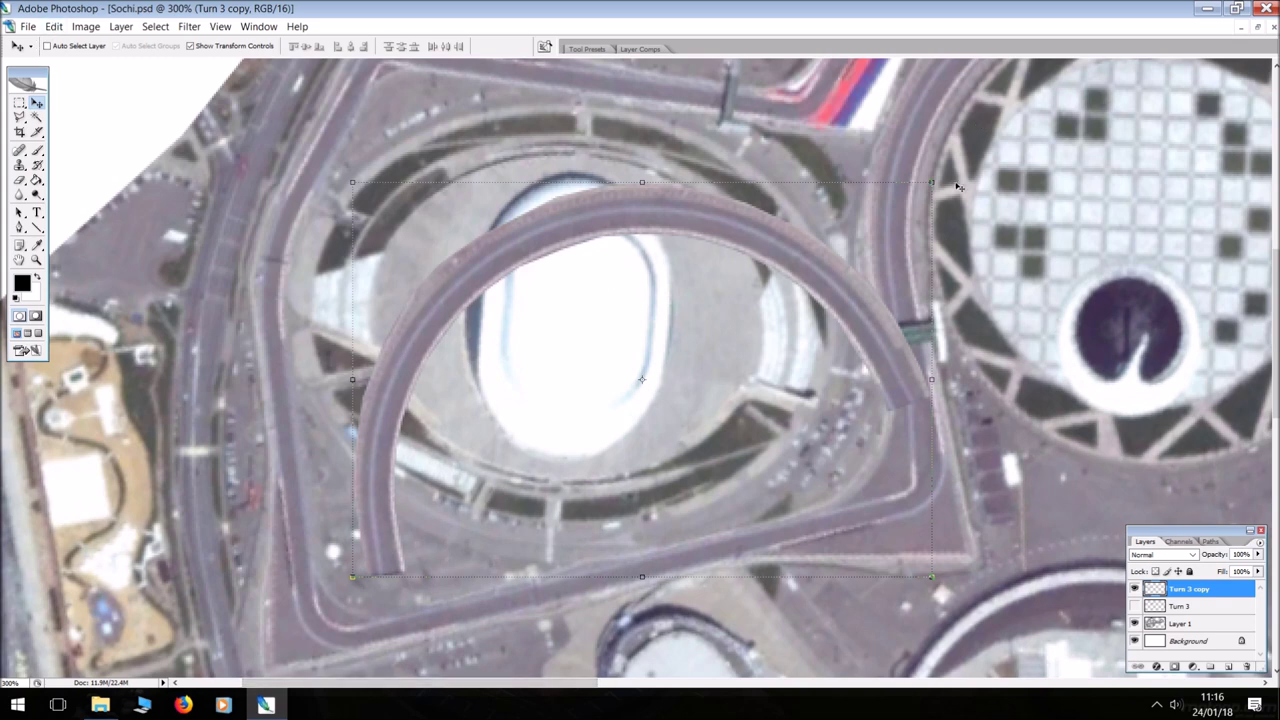
drag(942, 178, 472, 158)
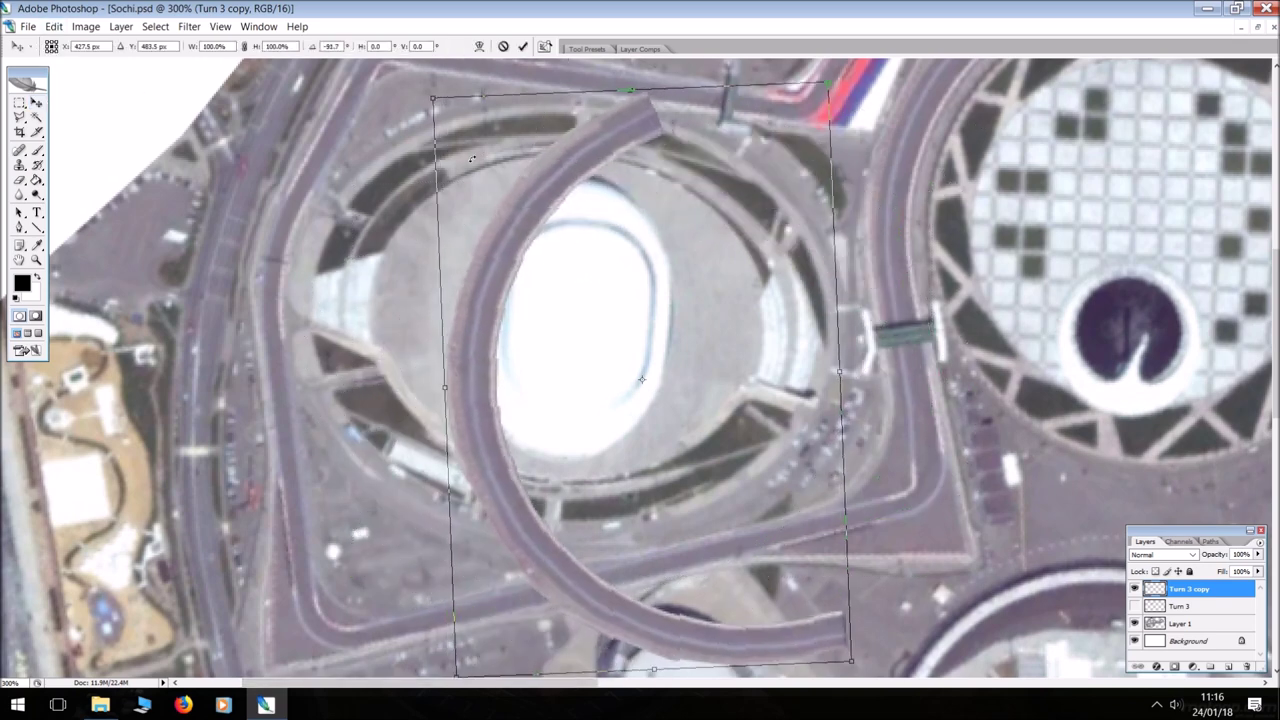
key(Return)
Erase the overlapping northern end of the Turn 3 copy where it meets the existing track northwest of the oval arena
scroll(380, 150, up, 2)
key(e)
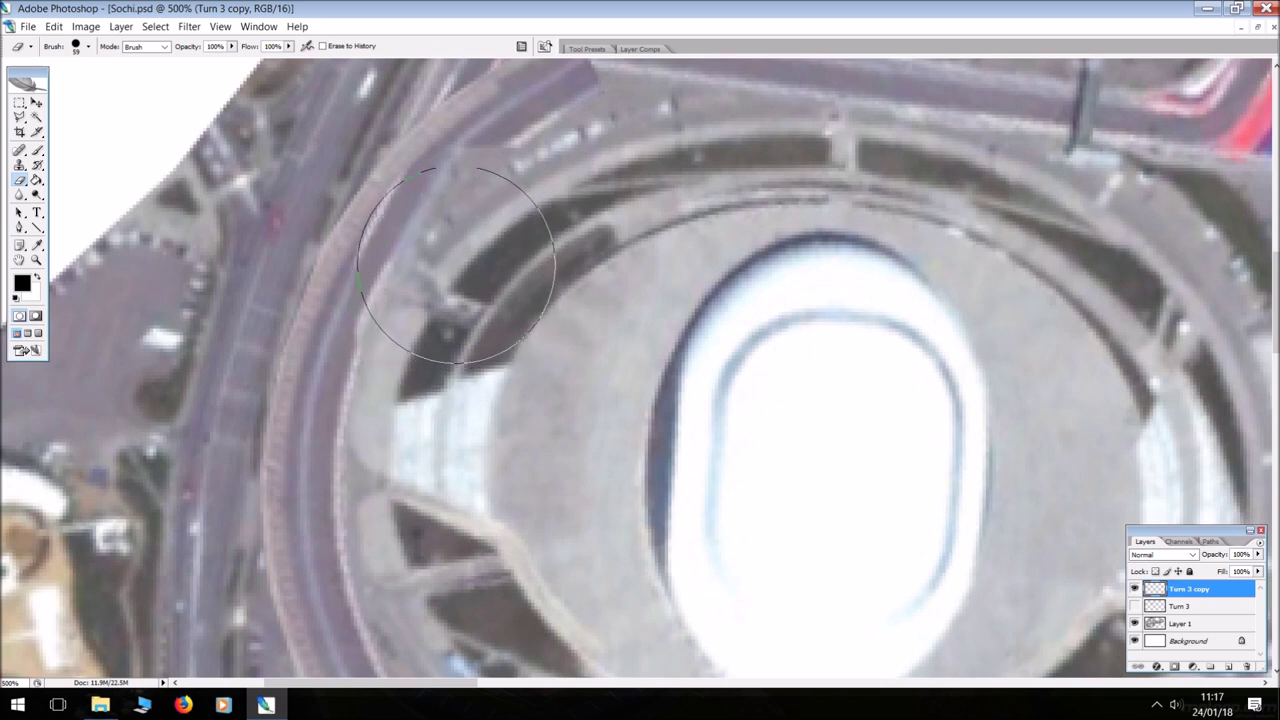
mouse_move(455, 265)
mouse_down()
mouse_move(514, 214)
mouse_move(543, 129)
mouse_move(563, 140)
mouse_up()
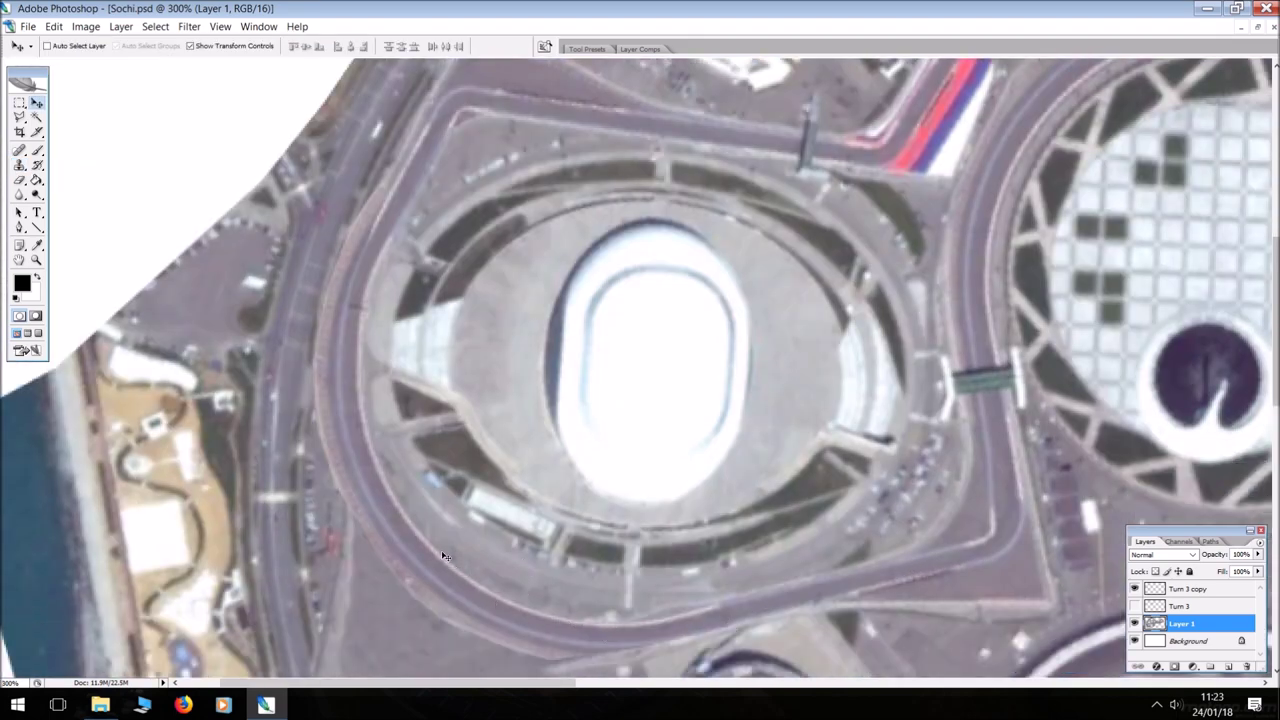
Examine the track from the reshaped curve north past the red, blue and white corner to the large rectangular arena
scroll(341, 478, up, 8)
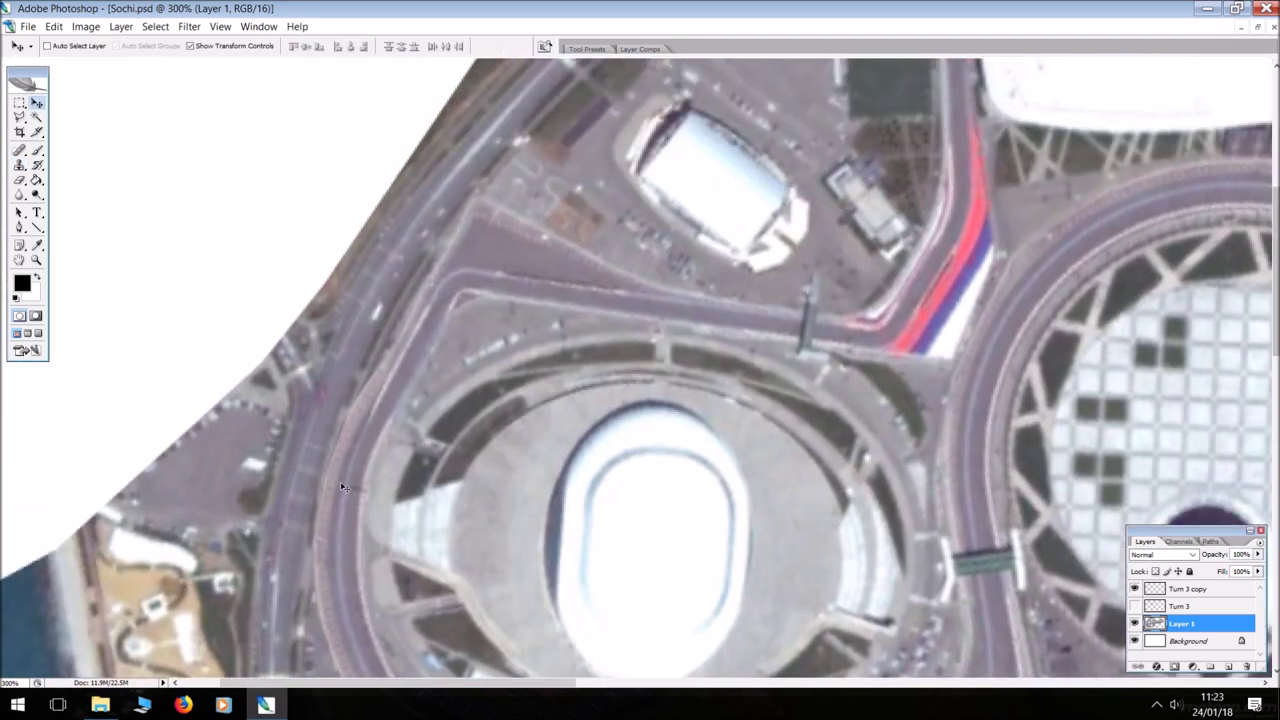
scroll(341, 487, up, 3)
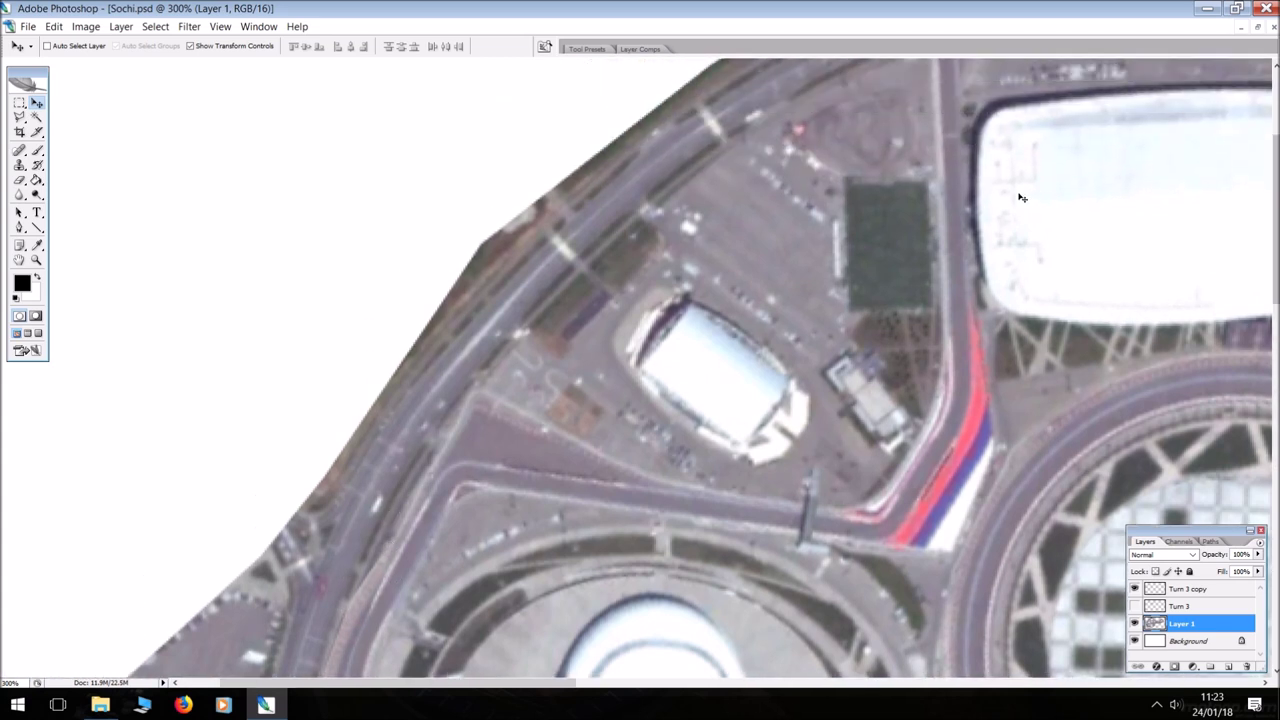
scroll(838, 330, up, 2)
drag(483, 686, 523, 688)
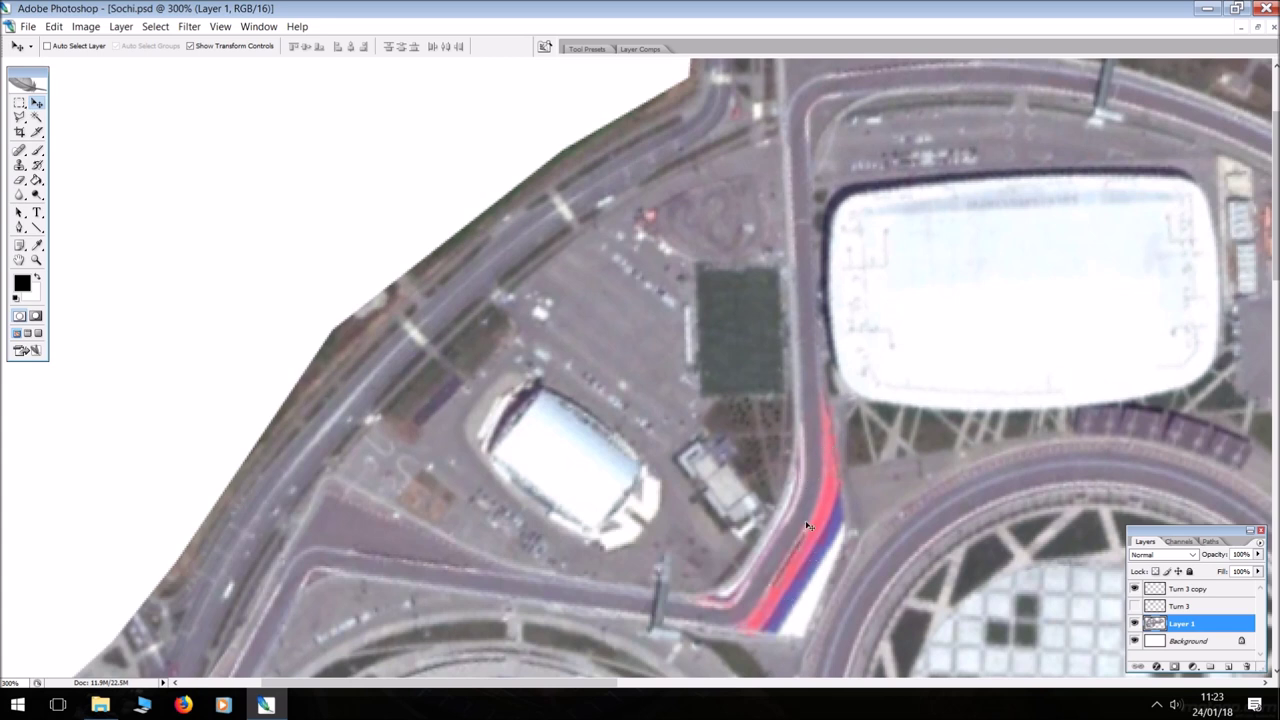
scroll(758, 500, up, 2)
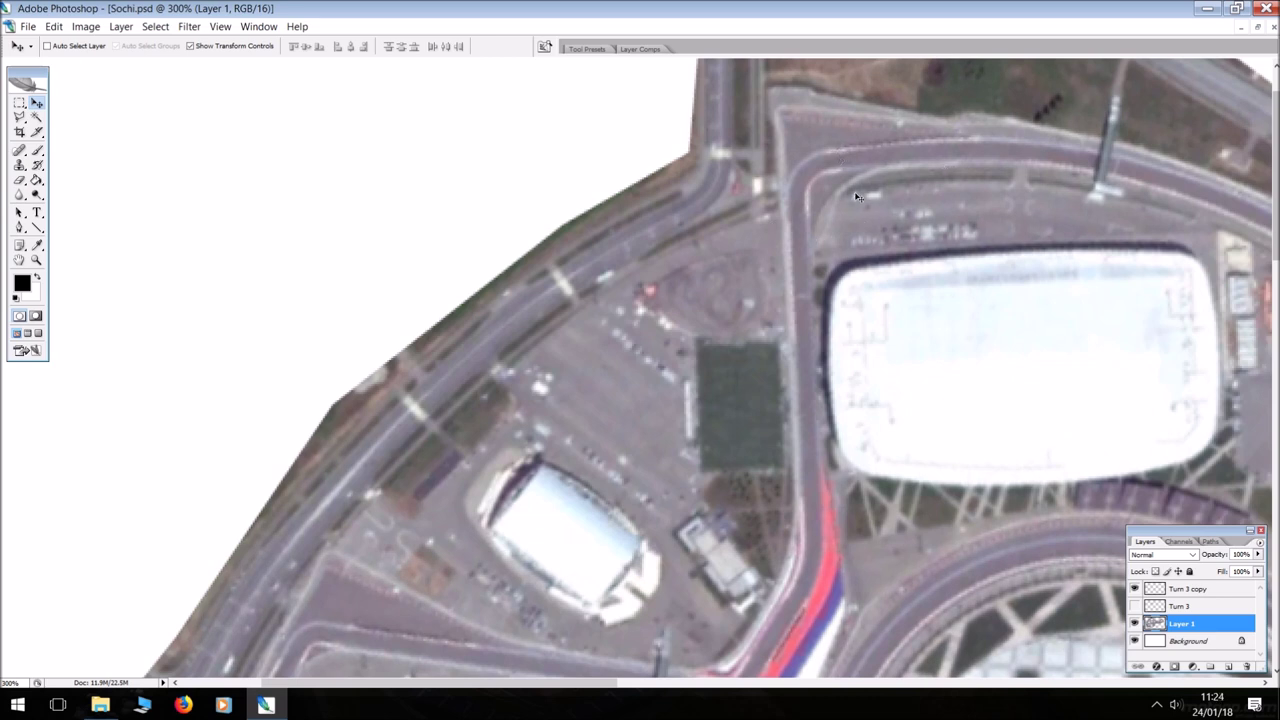
scroll(846, 217, down, 1)
scroll(846, 212, down, 3)
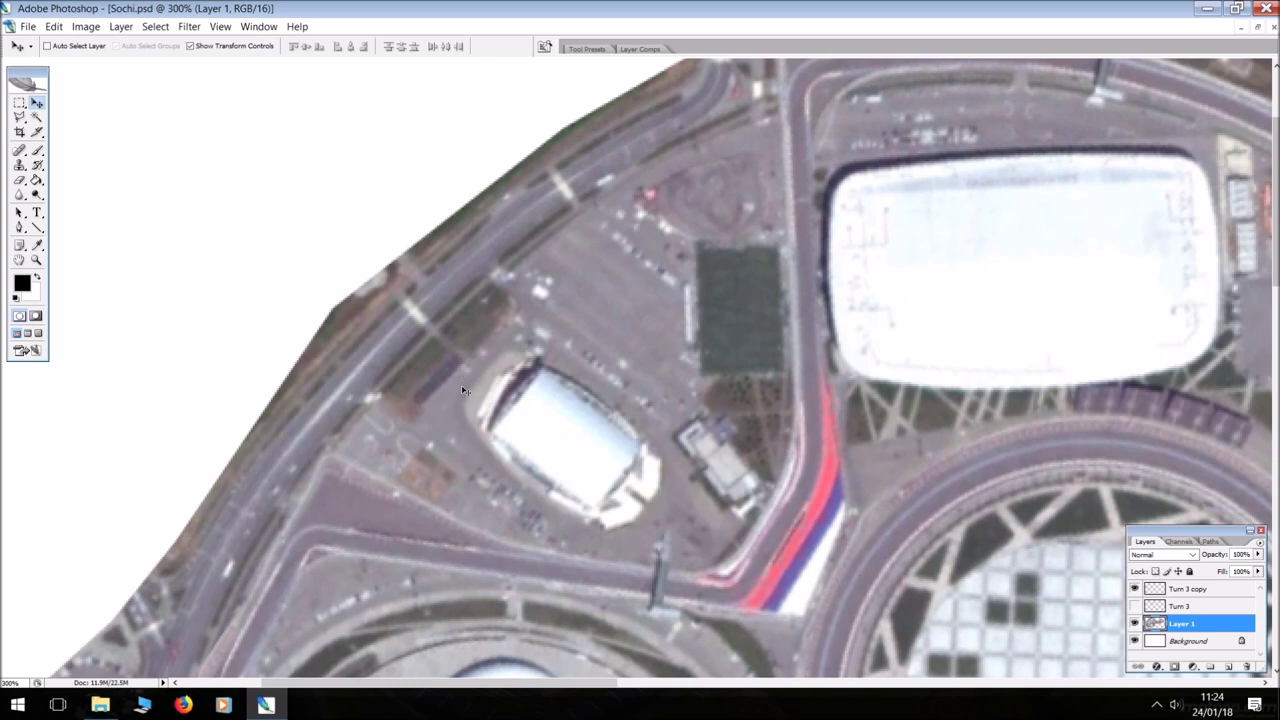
Inspect the corner and triangular run-off northwest of the oval arena, where the reshaped curve joins the existing straight
scroll(464, 390, down, 1)
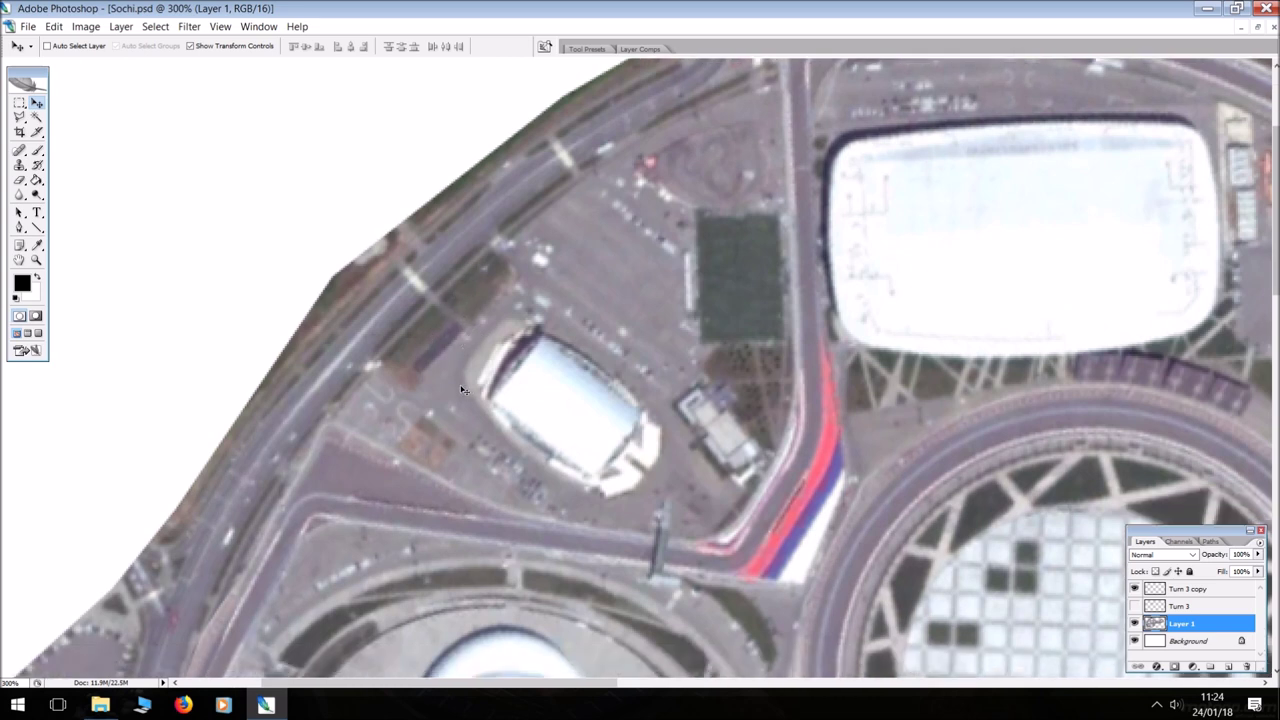
scroll(464, 390, down, 1)
key(ctrl+plus)
key(ctrl+plus)
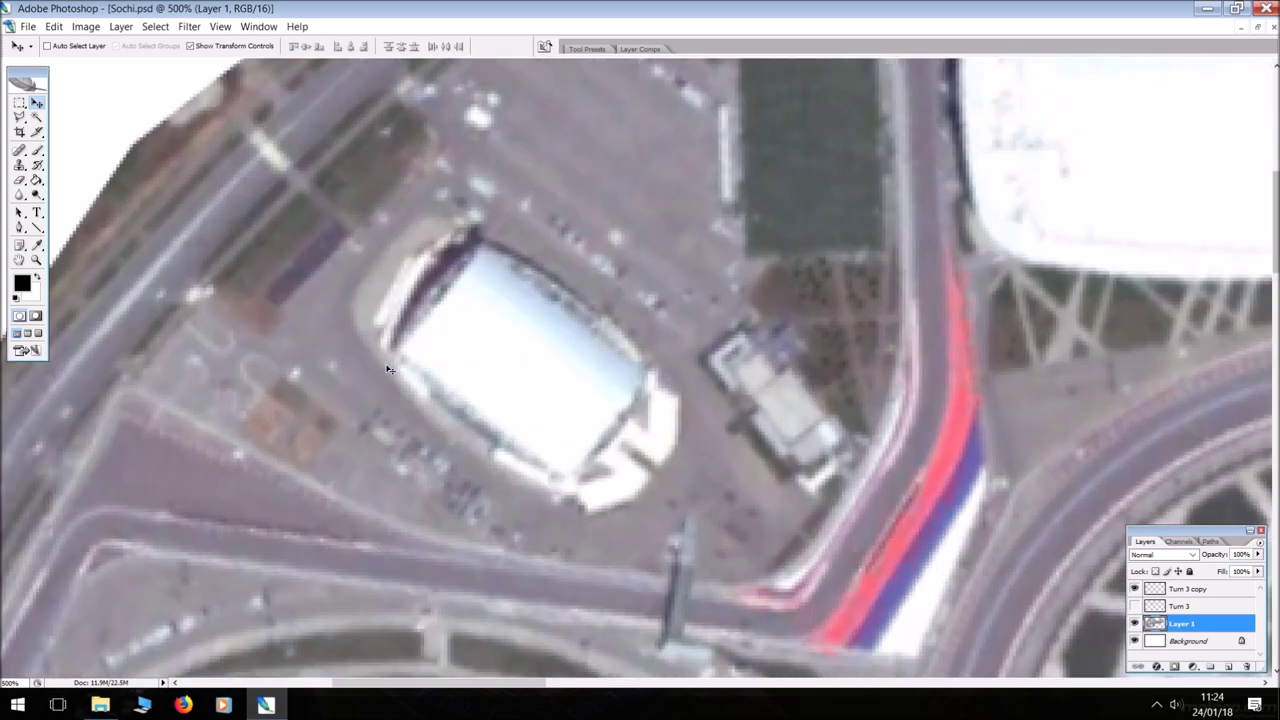
scroll(386, 504, down, 3)
drag(446, 690, 382, 688)
scroll(420, 438, down, 4)
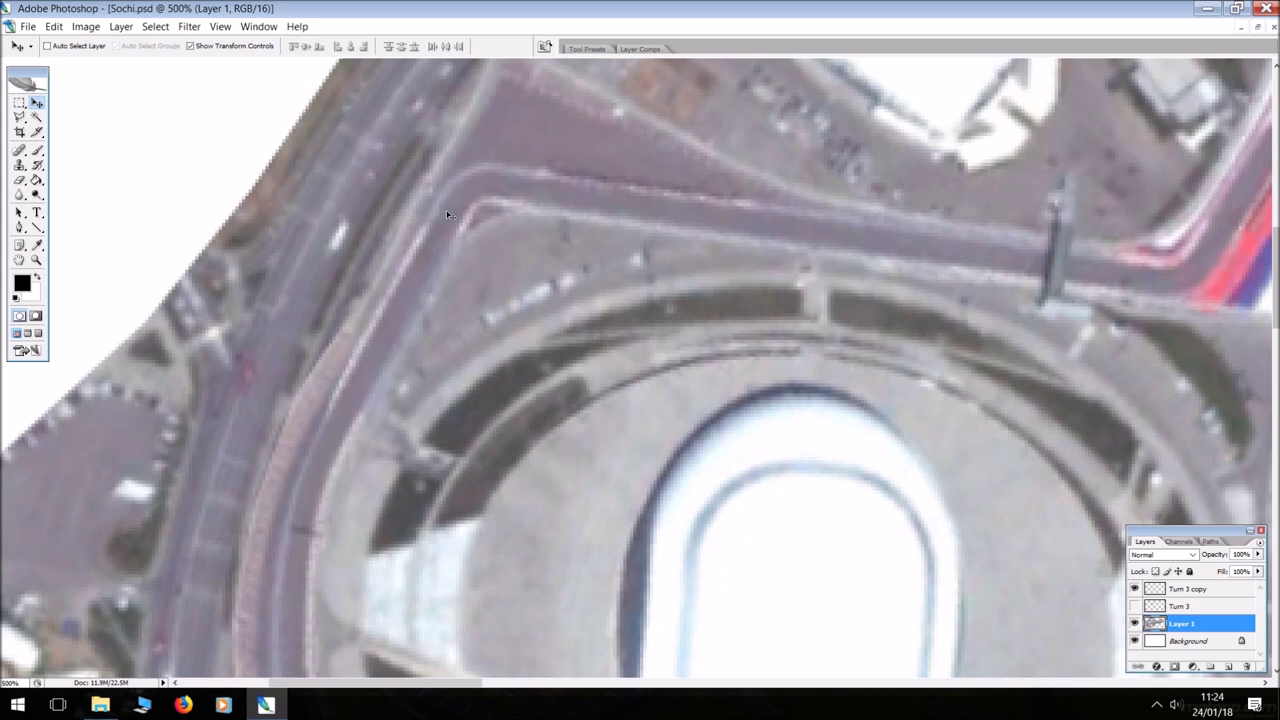
scroll(512, 193, up, 3)
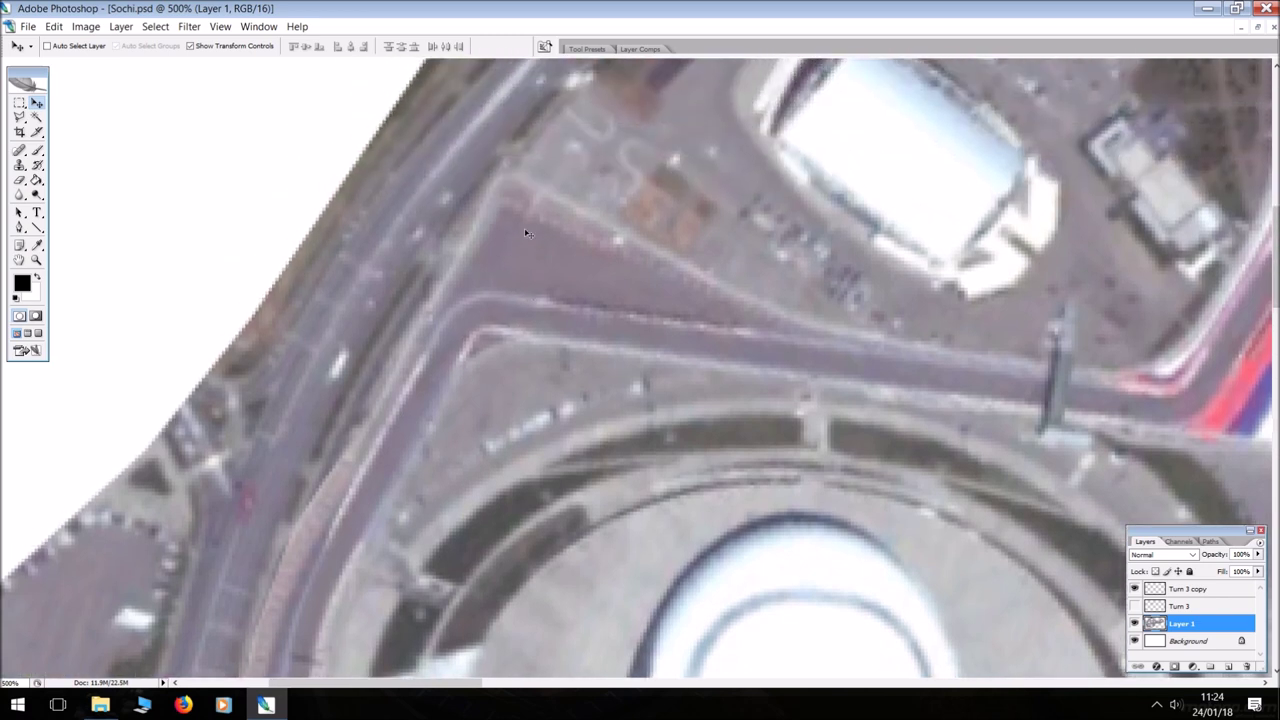
Copy a track corner with the Polygonal Lasso, place it heading northeast from the bend above the oval arena, and nudge it westward
click(19, 117)
click(19, 117)
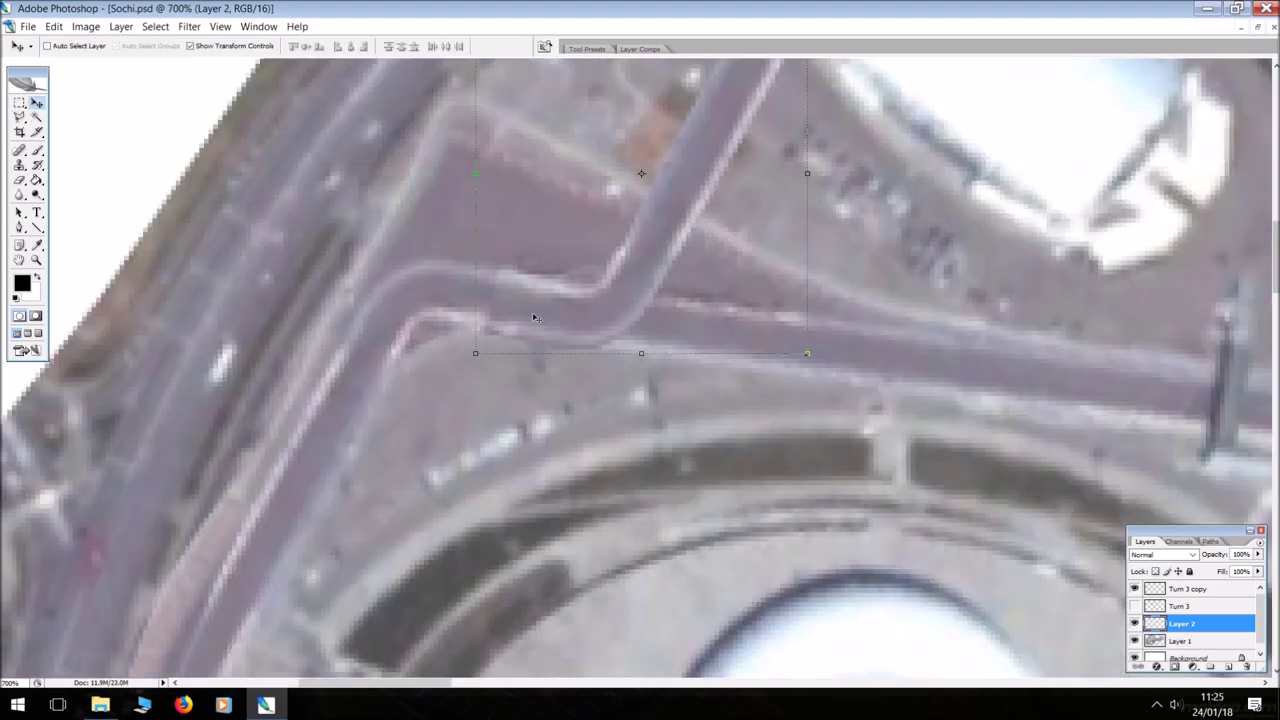
scroll(537, 326, up, 2)
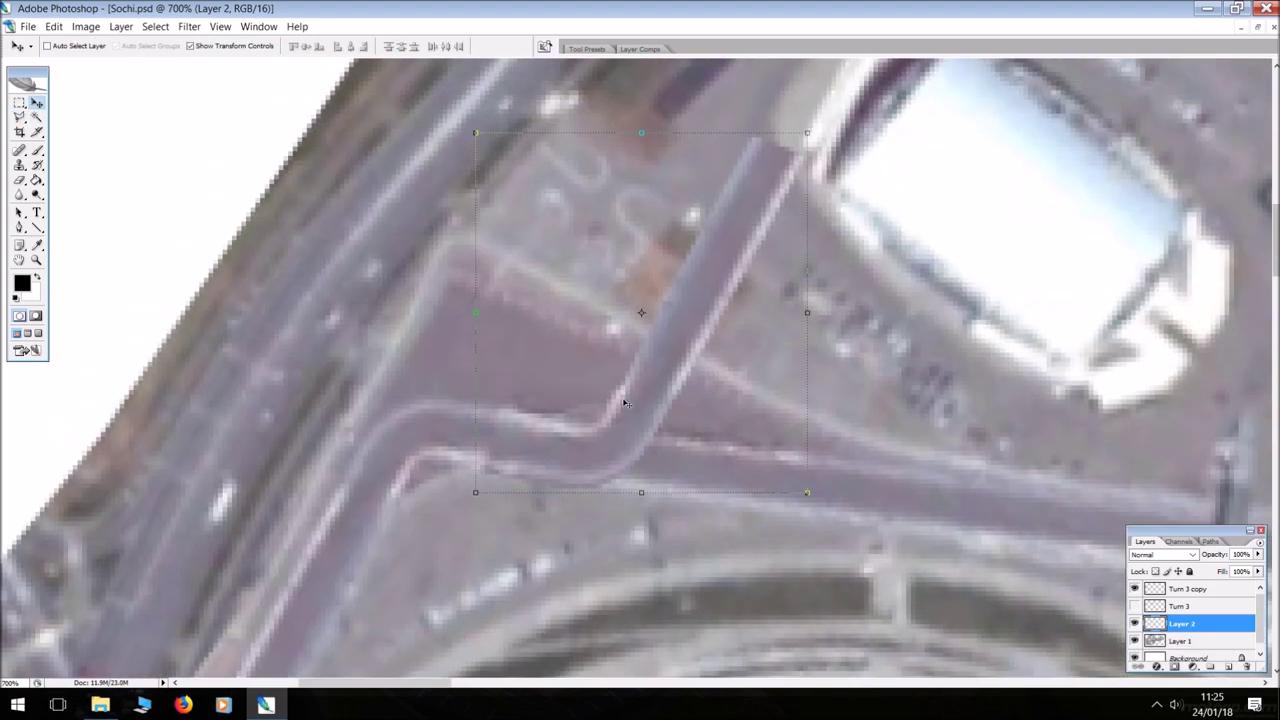
key(Left)
key(Left)
key(Left)
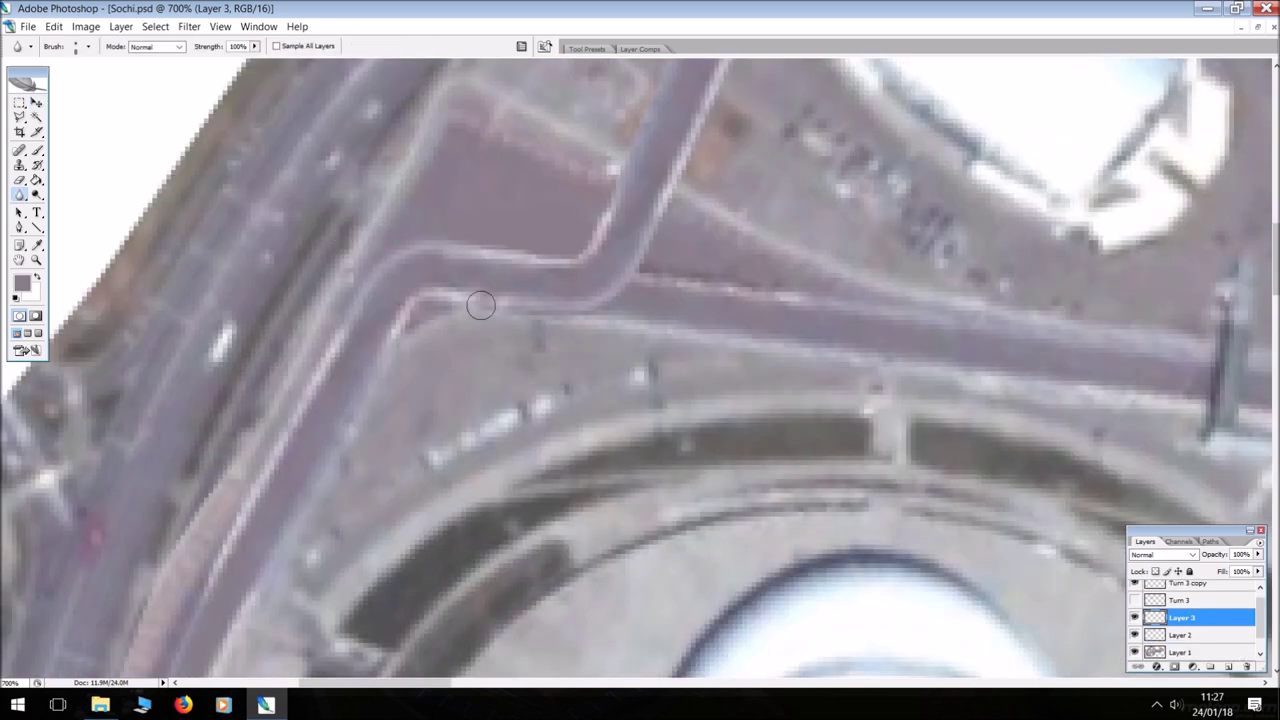
Blur the southern edge of the new corner where the copied section joins the original track
drag(480, 303, 596, 309)
scroll(657, 366, up, 5)
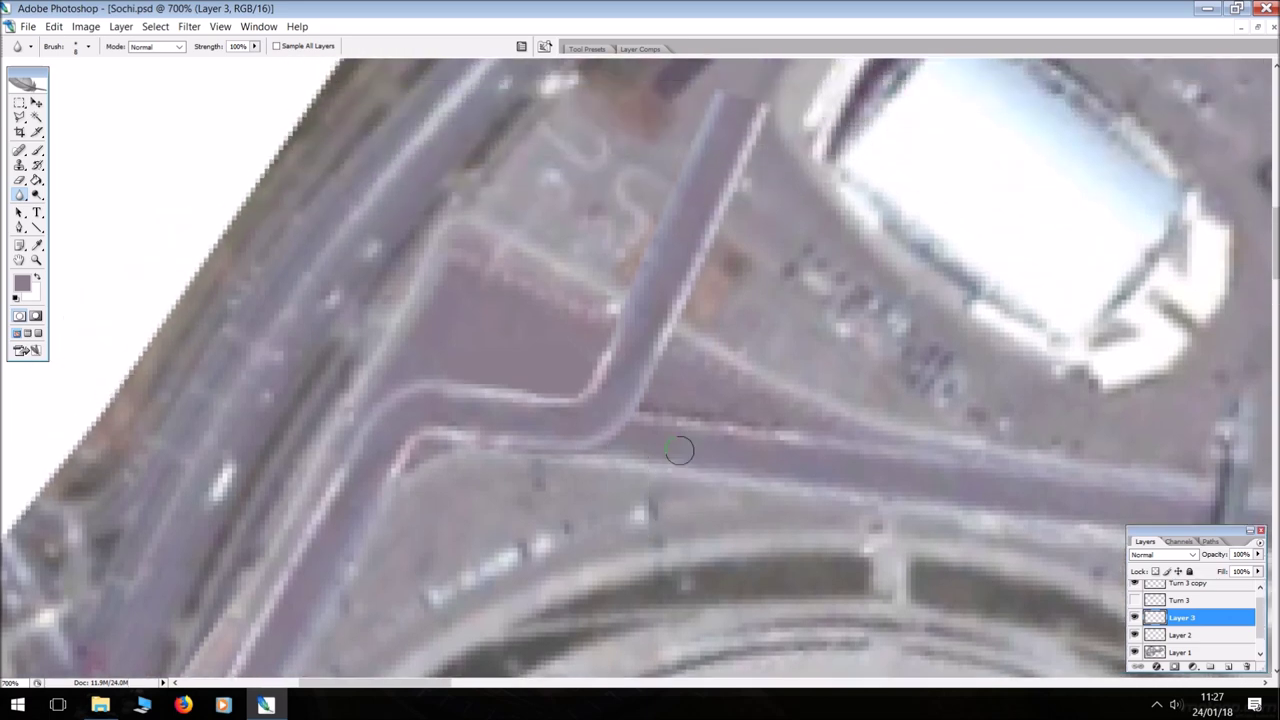
key(v)
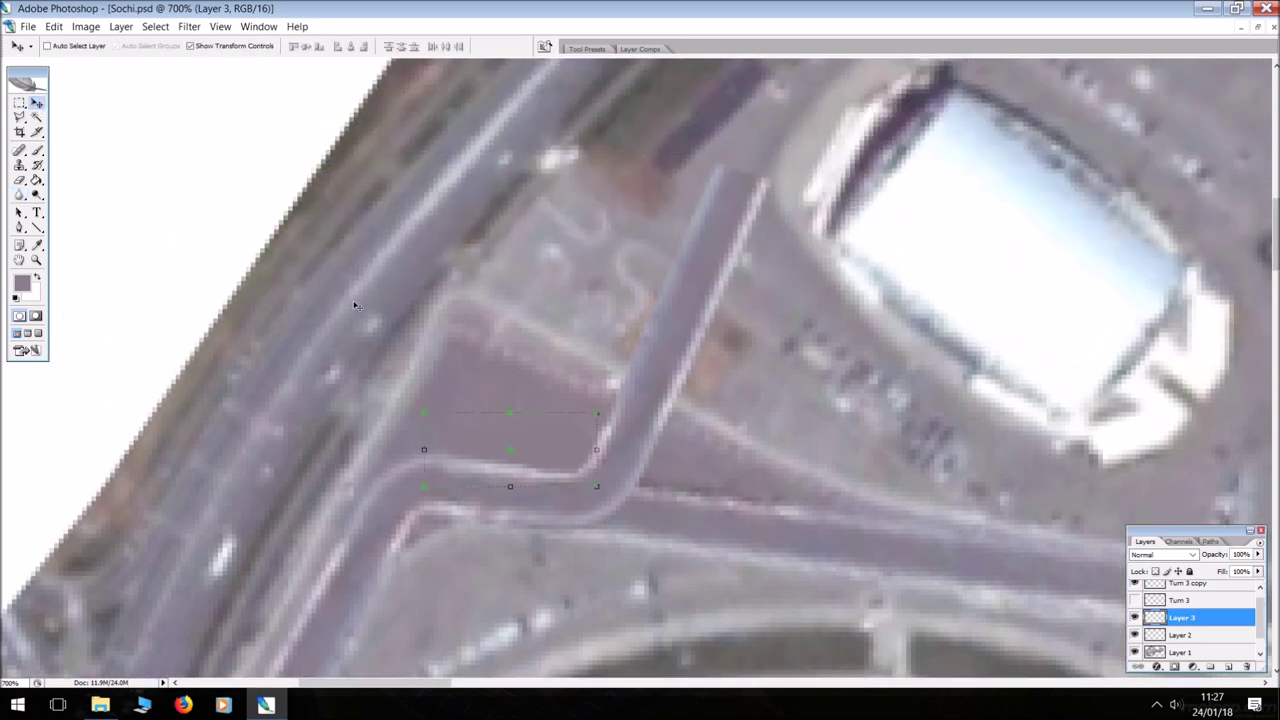
Copy a run-off section from Layer 1 with the Polygonal Lasso and place it along the eastern side of the new track section
key(ctrl+minus)
key(ctrl+minus)
key(ctrl+minus)
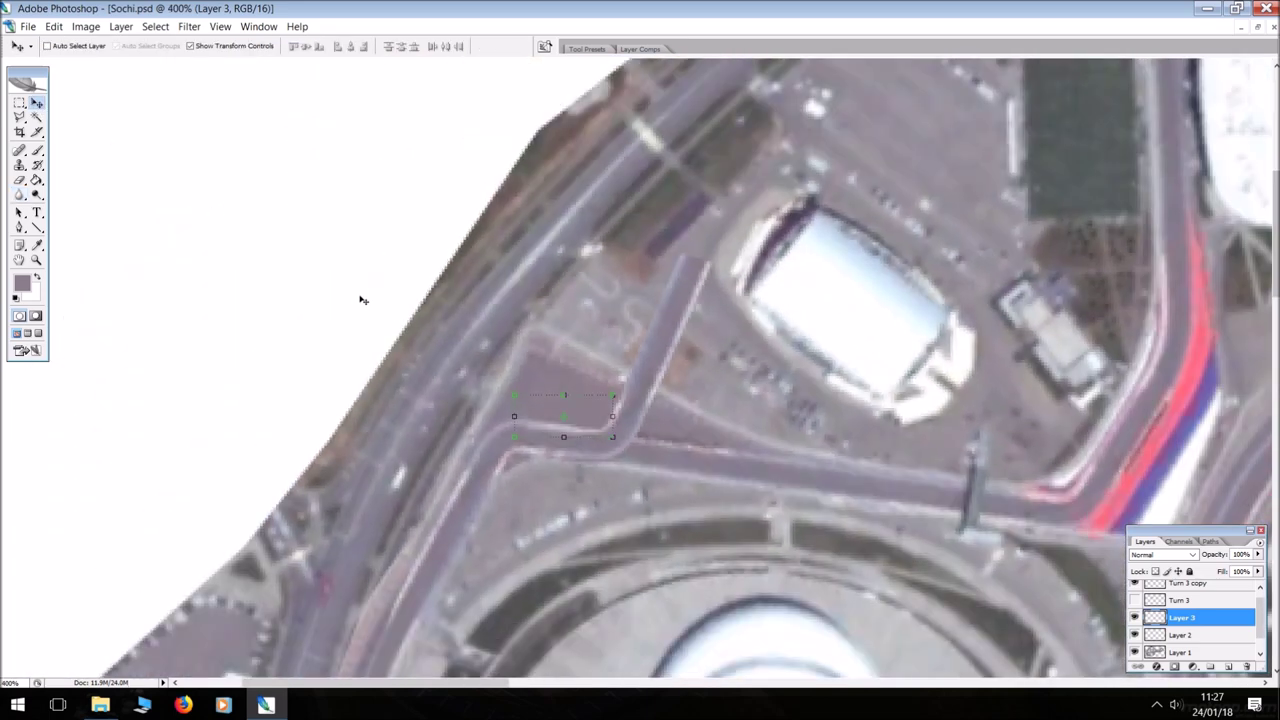
scroll(951, 420, down, 2)
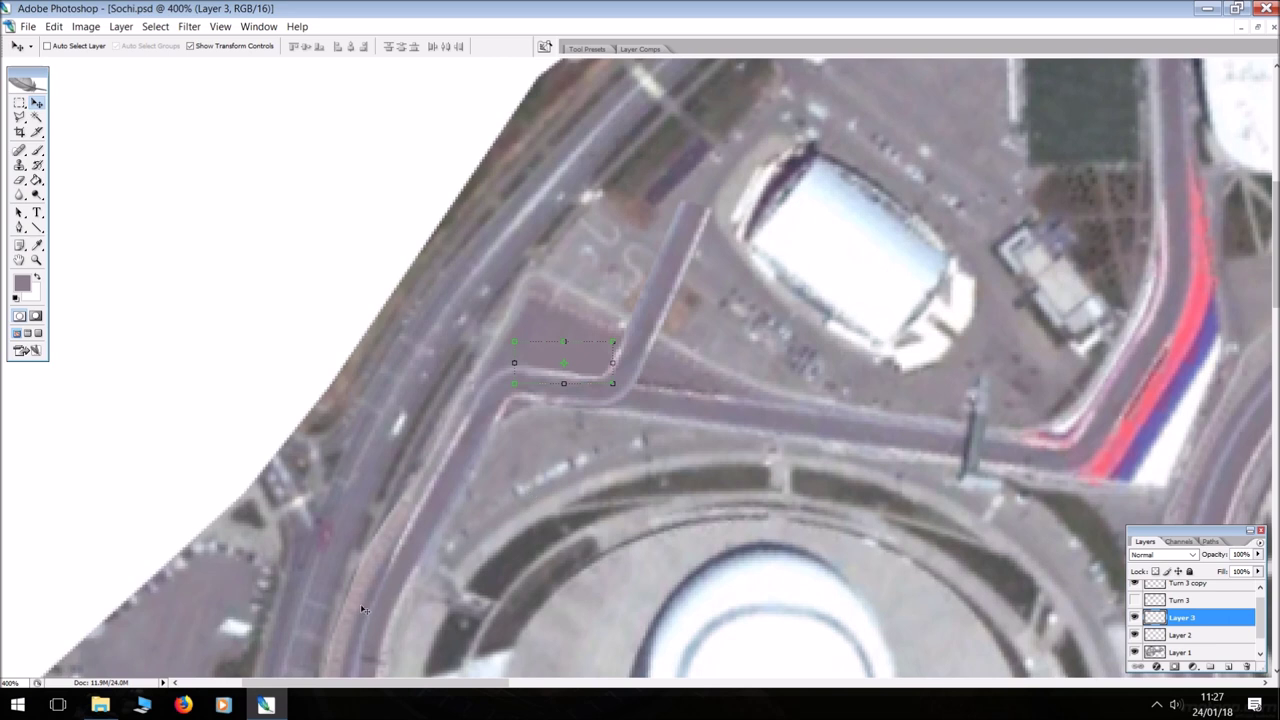
drag(381, 681, 408, 695)
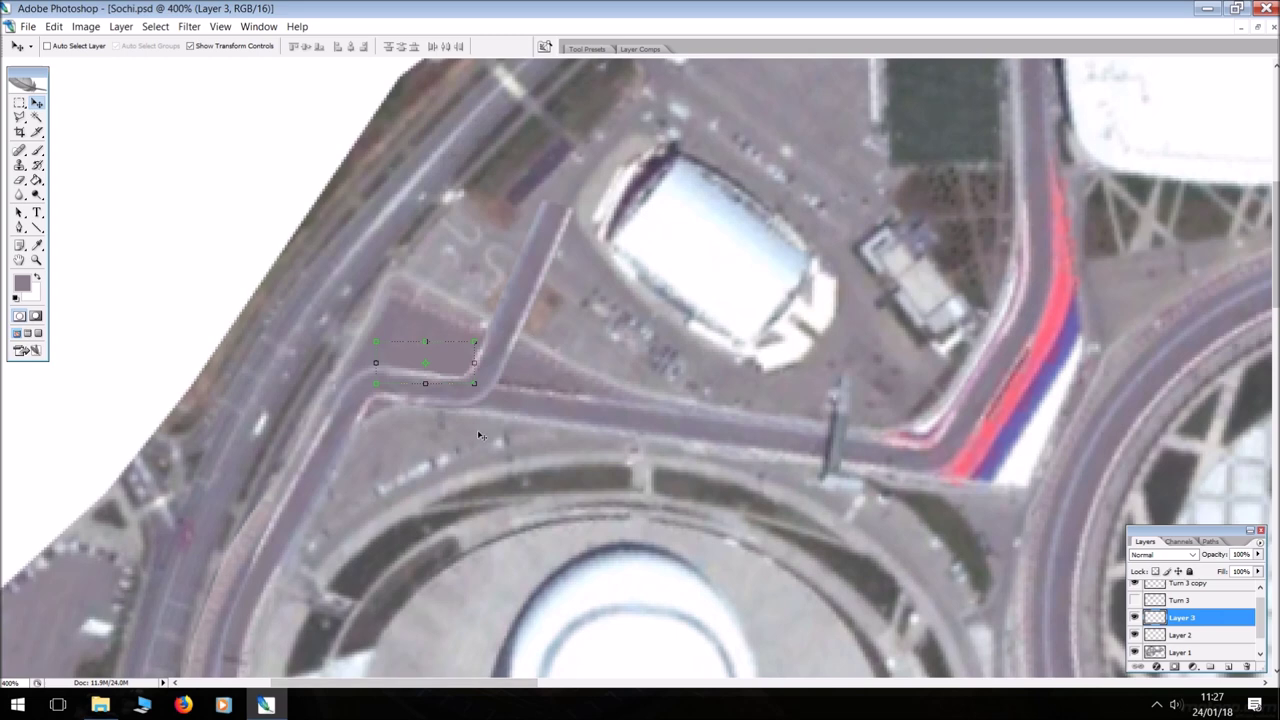
key(l)
drag(565, 313, 455, 338)
click(1180, 652)
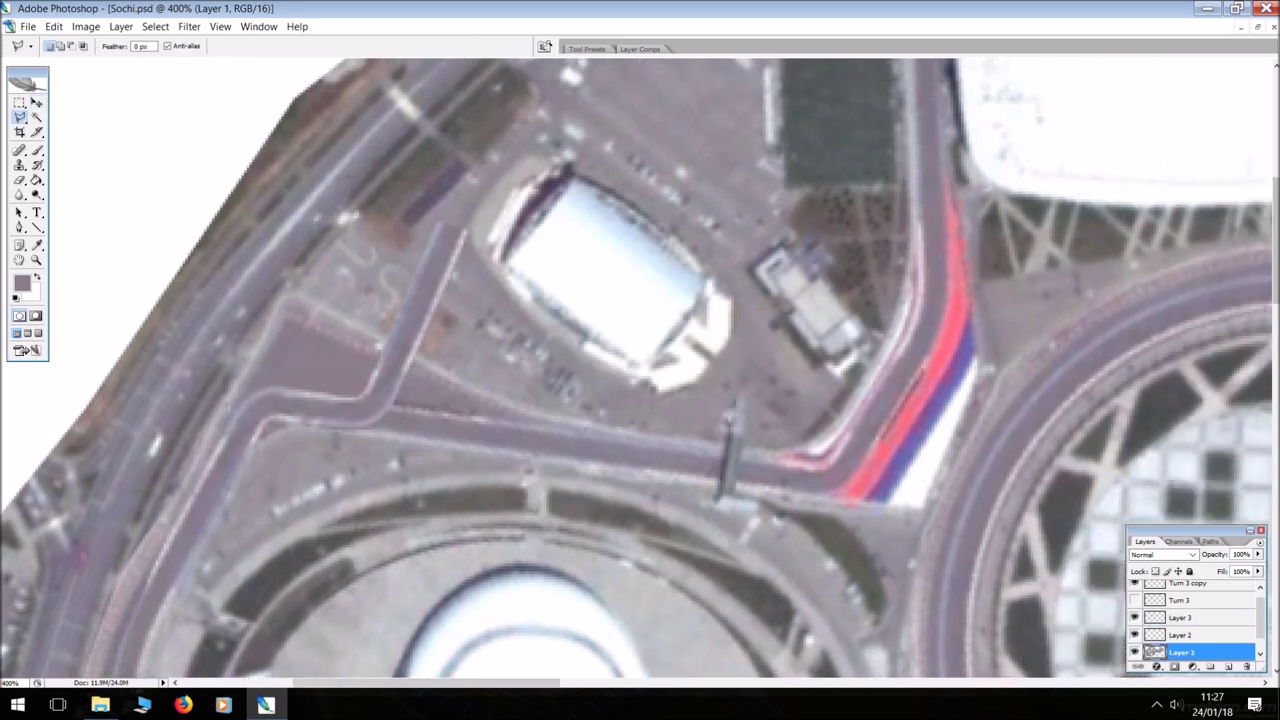
scroll(453, 340, up, 3)
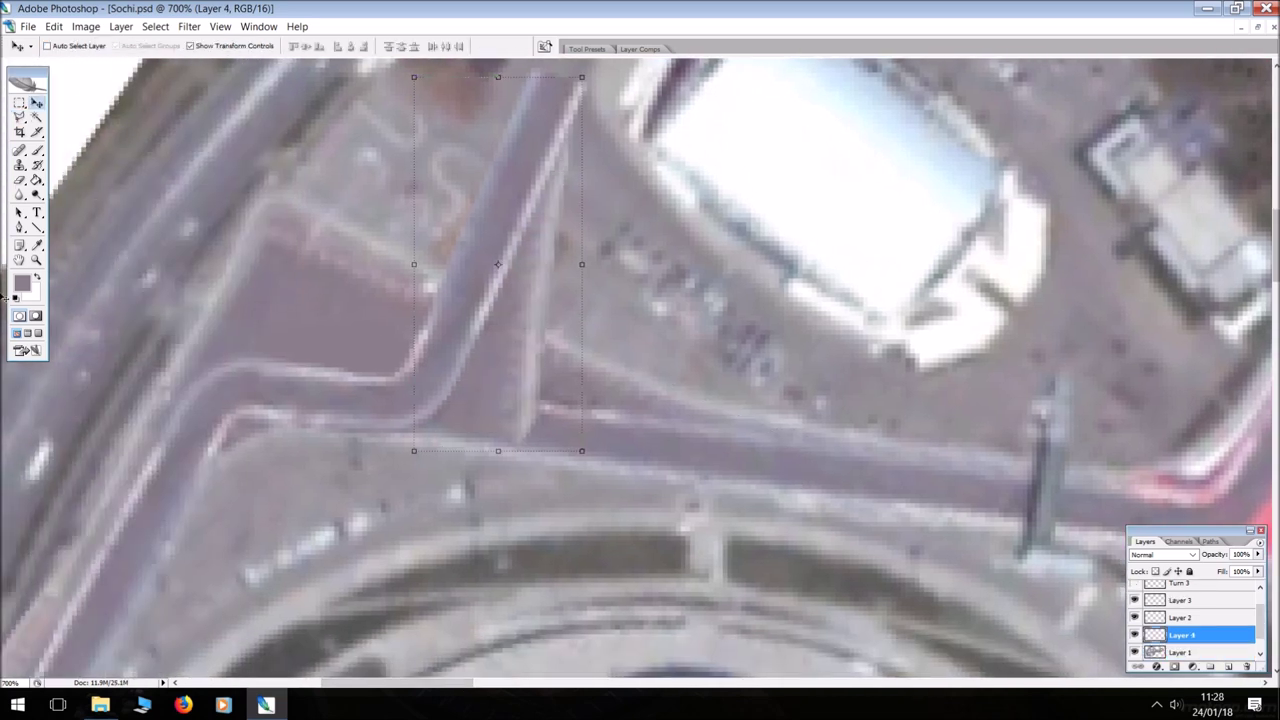
Cover the old track east of the new run-off on Layer 1 with surrounding pavement using the Clone Stamp
click(19, 165)
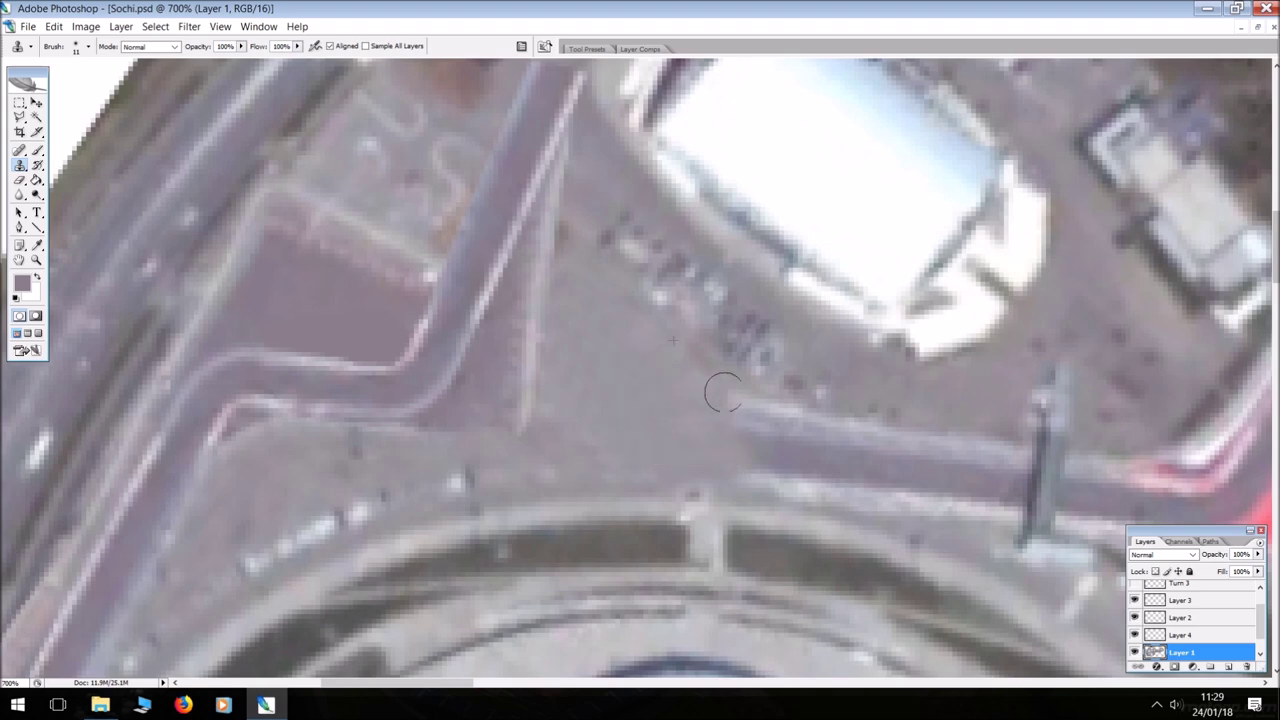
key(ctrl+minus)
key(ctrl+minus)
key(ctrl+minus)
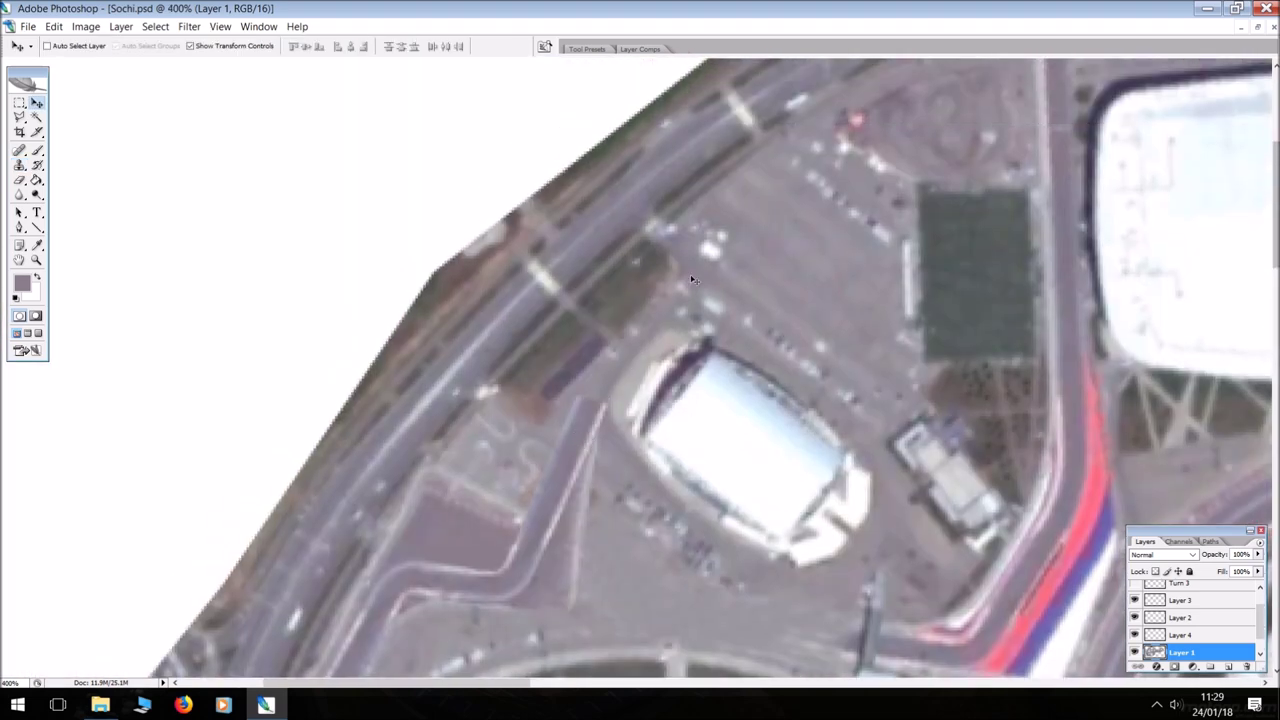
Copy a straight with the Polygonal Lasso and place it from the new corner section past the small arena toward the rectangular arena
scroll(634, 483, up, 2)
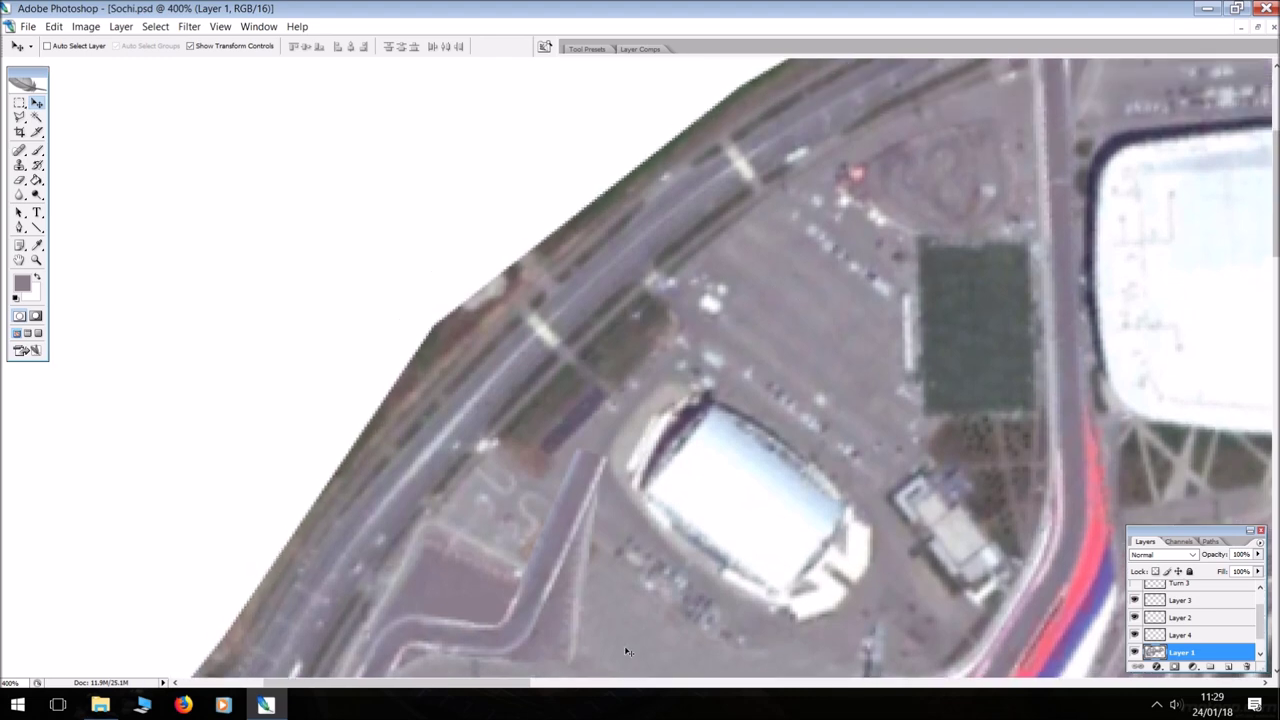
scroll(626, 652, down, 1)
drag(520, 683, 924, 549)
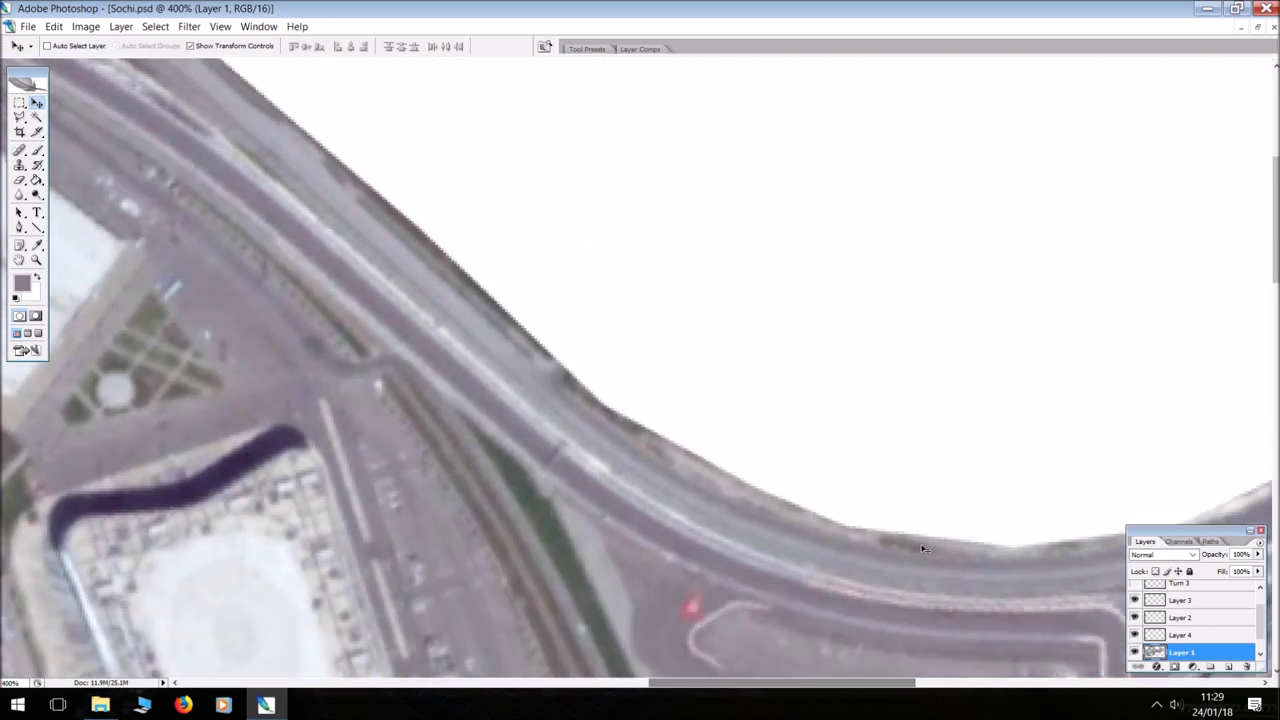
scroll(924, 549, down, 1)
drag(700, 683, 618, 690)
scroll(618, 690, down, 1)
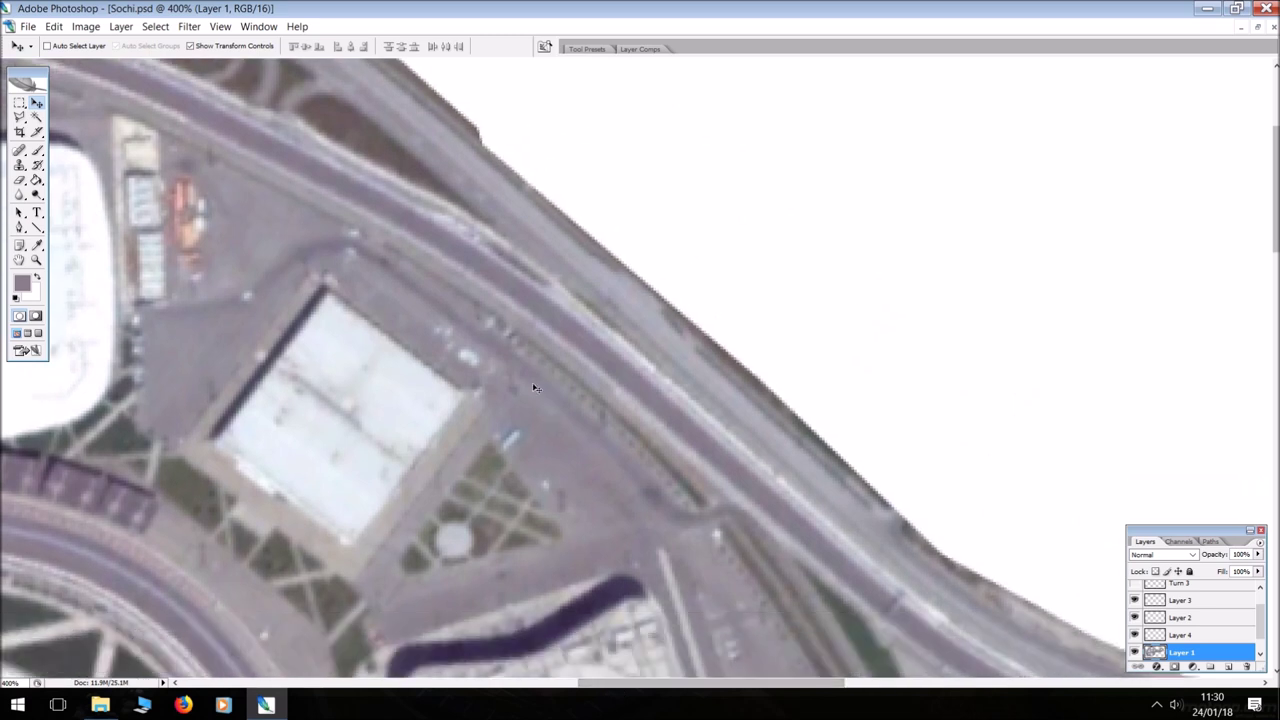
click(20, 118)
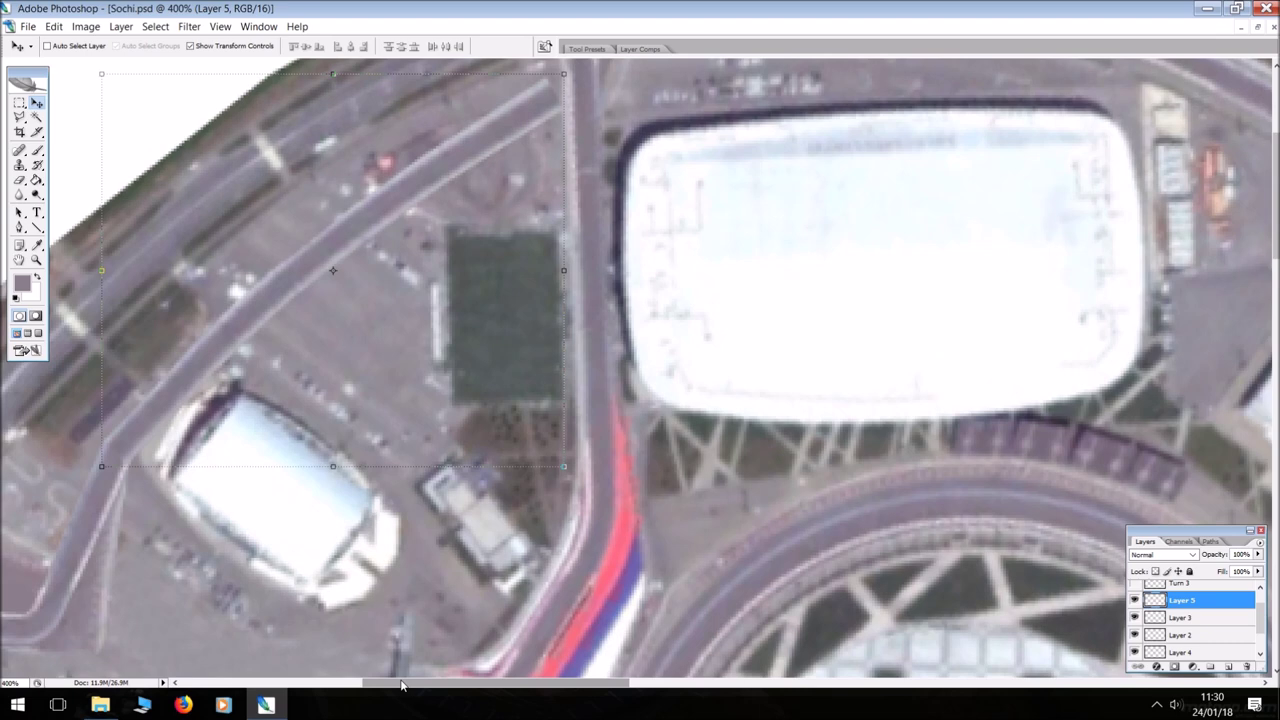
Blur and erase the edges of the new straight where it meets the corner section beside the small arena
scroll(450, 515, left, 6)
scroll(450, 515, down, 1)
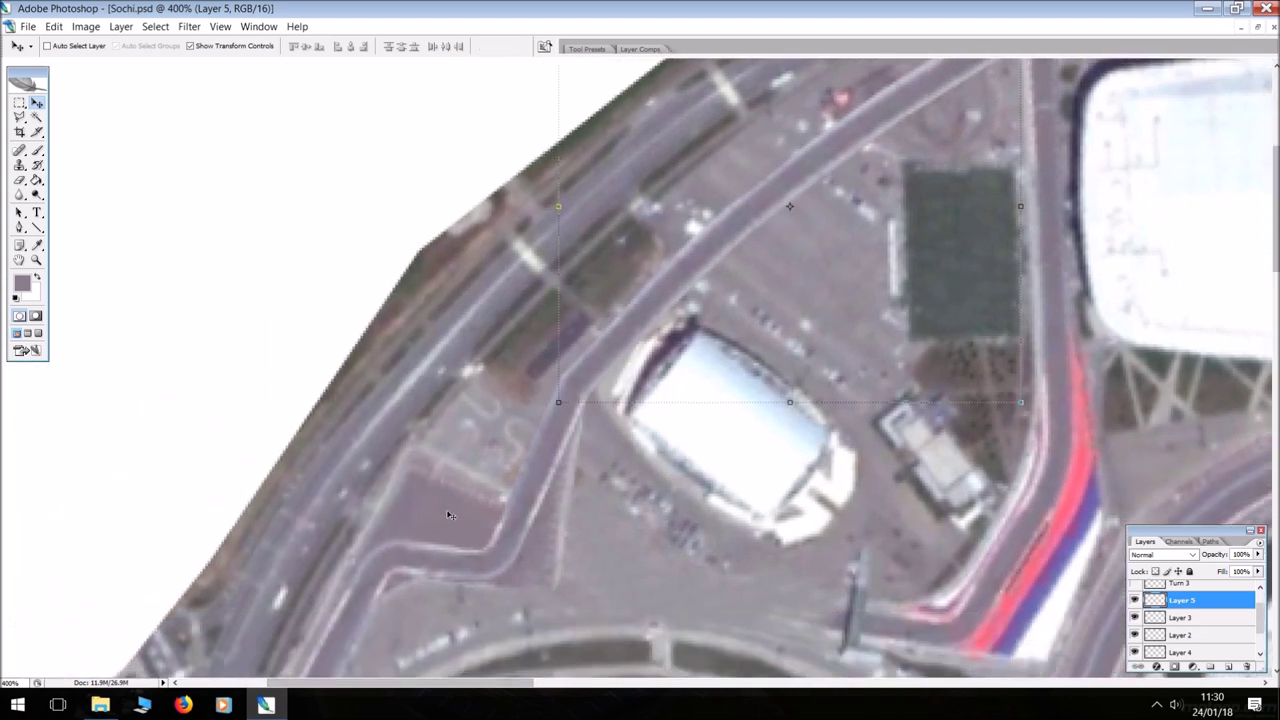
key(ctrl+plus)
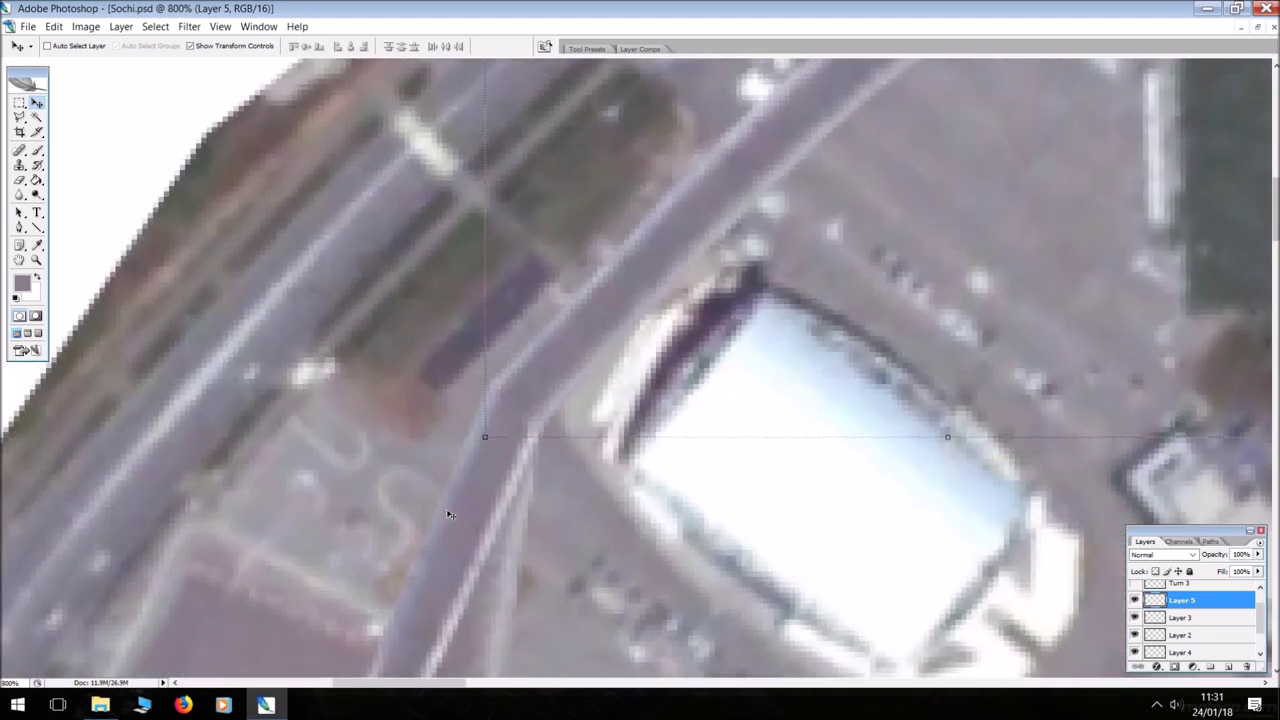
click(17, 196)
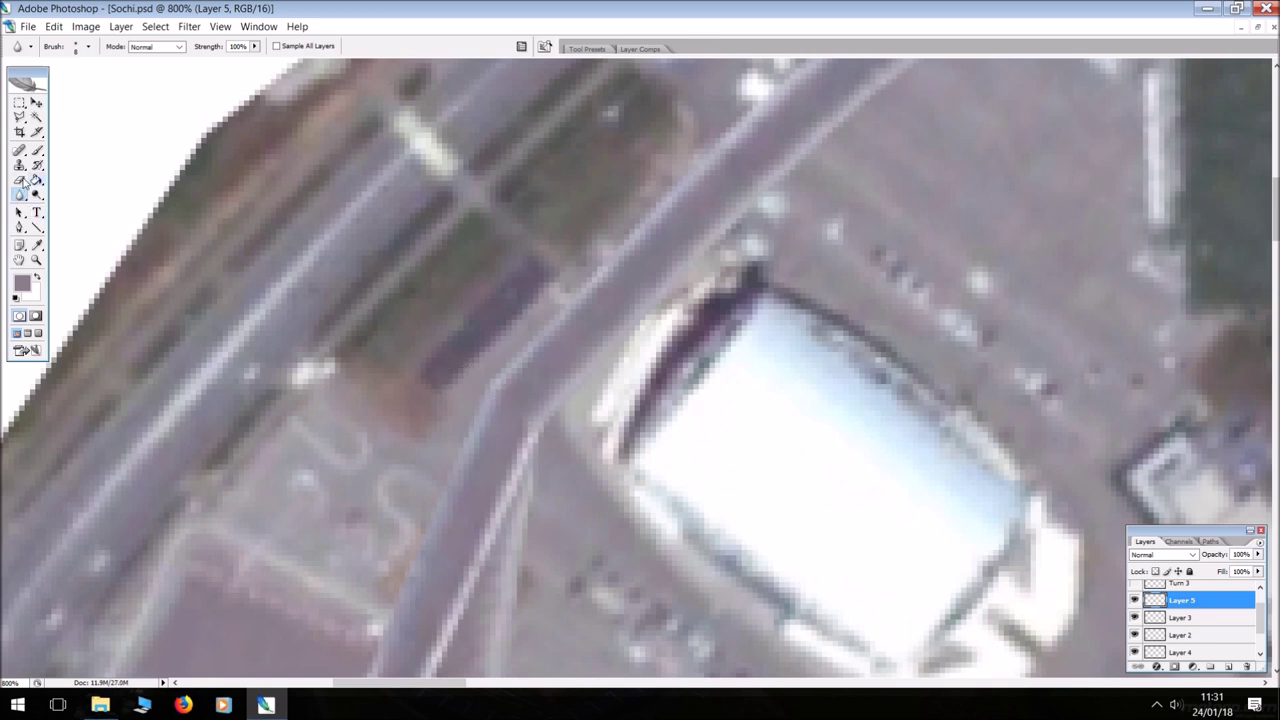
click(19, 180)
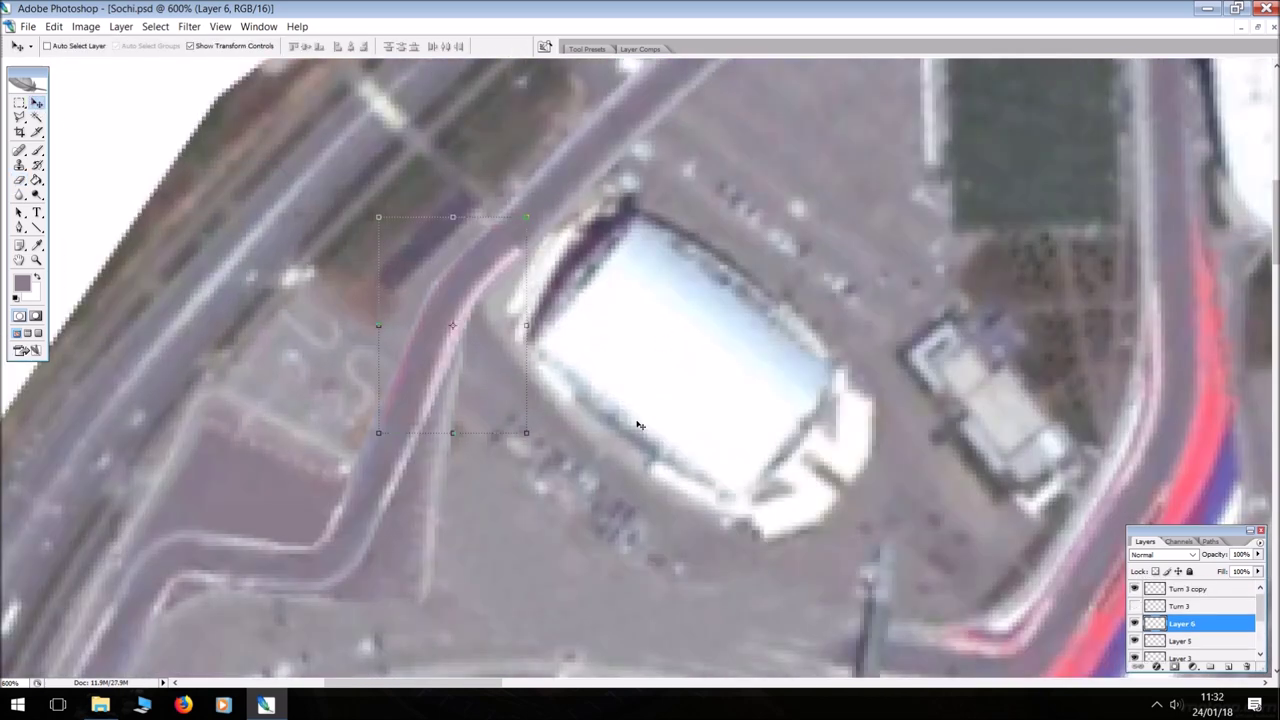
Use Replace Color on Layer 6 to sample the pink edge line beside the small arena and shift its hue to -128
click(86, 26)
mouse_move(106, 68)
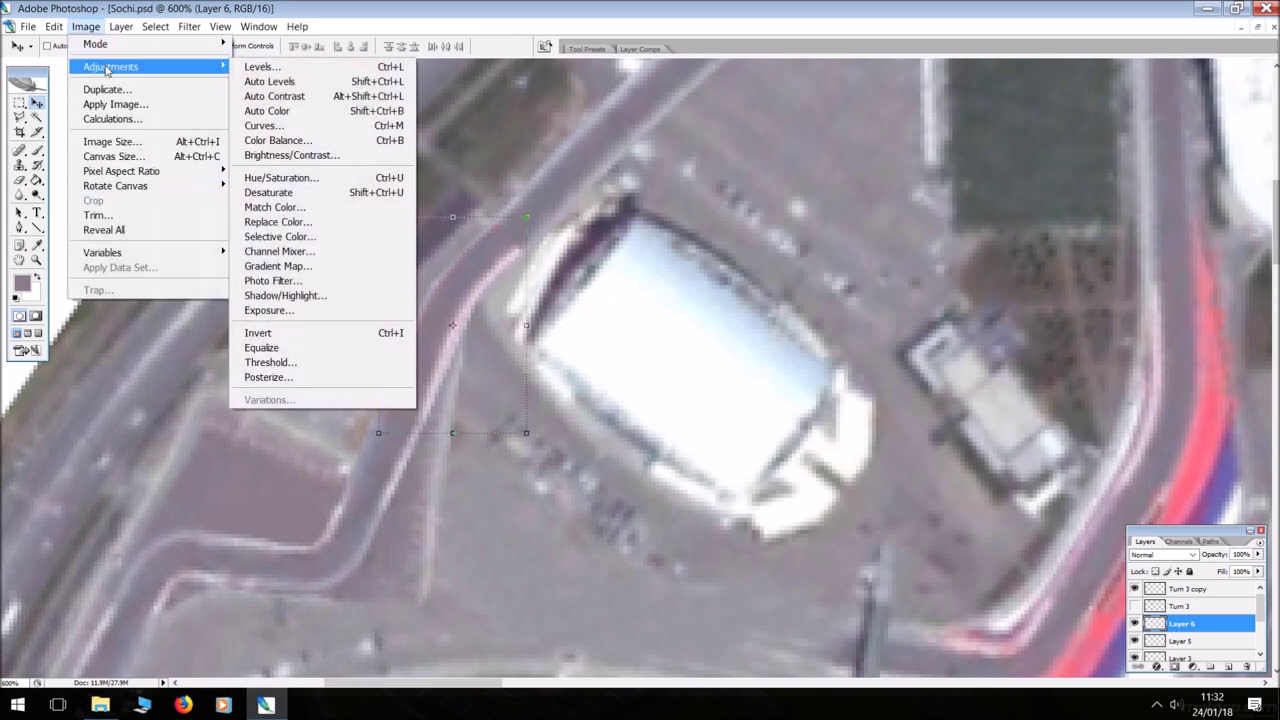
click(277, 221)
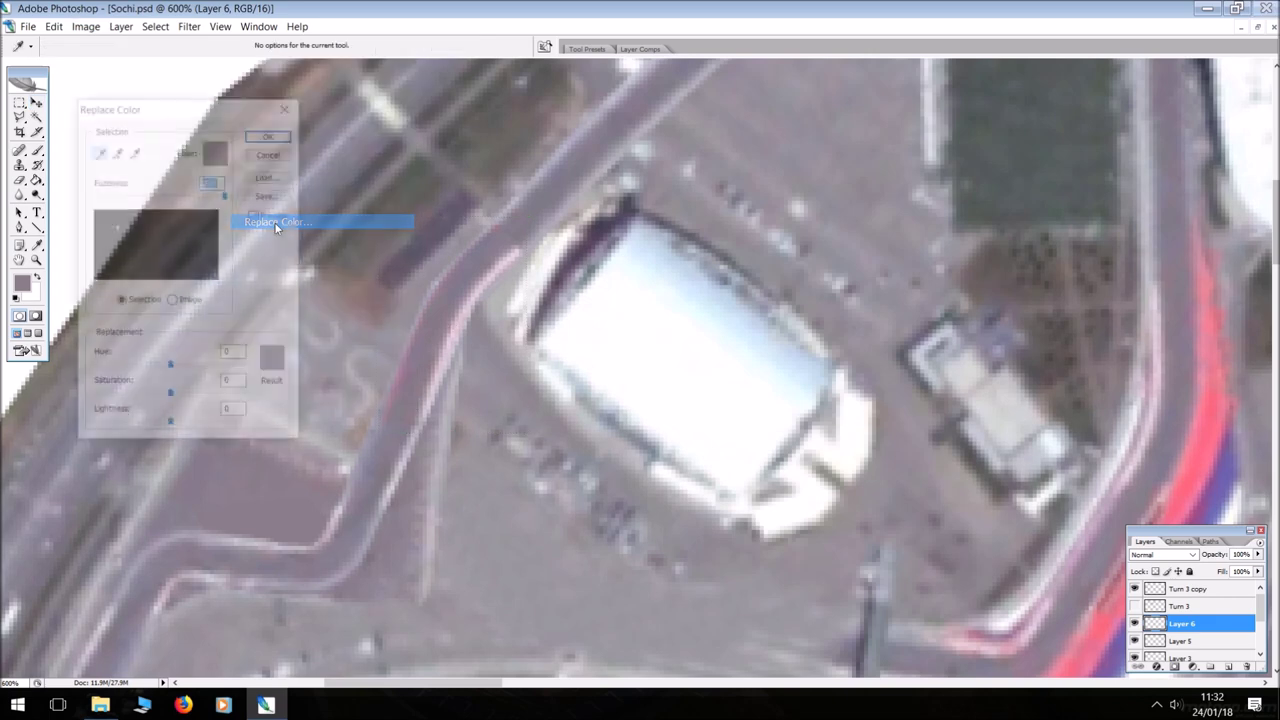
click(411, 347)
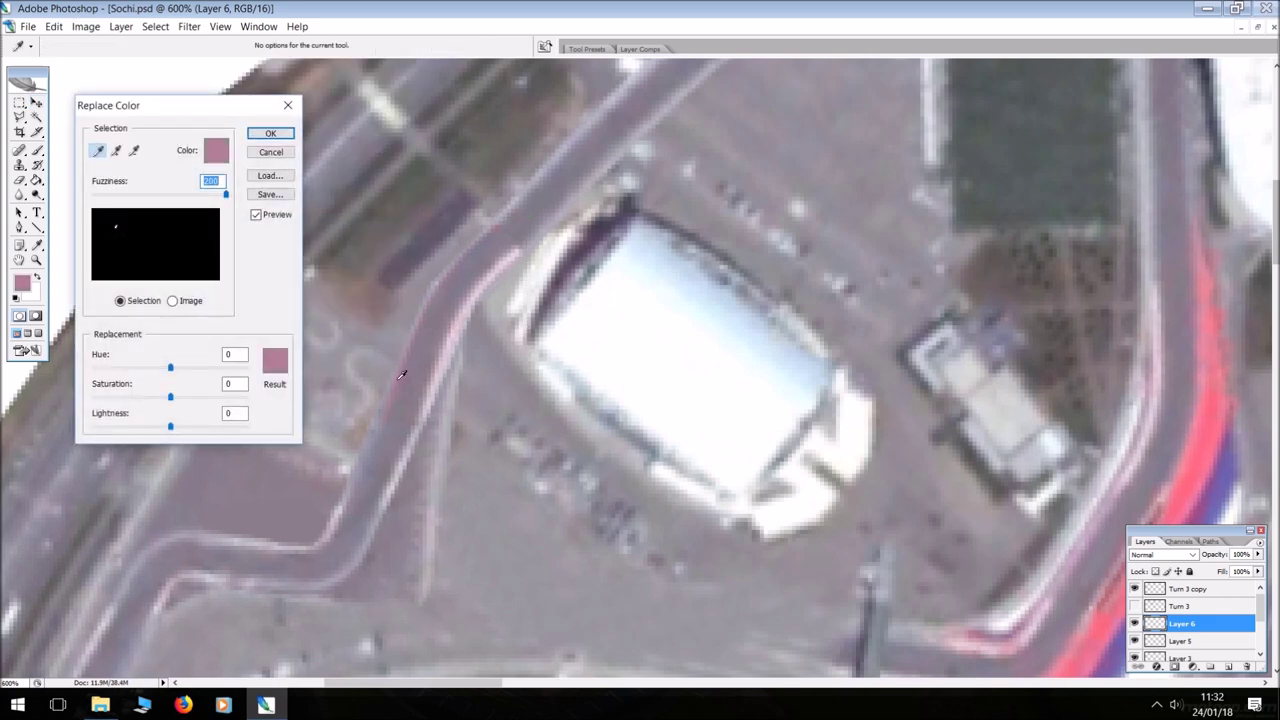
click(170, 396)
click(272, 362)
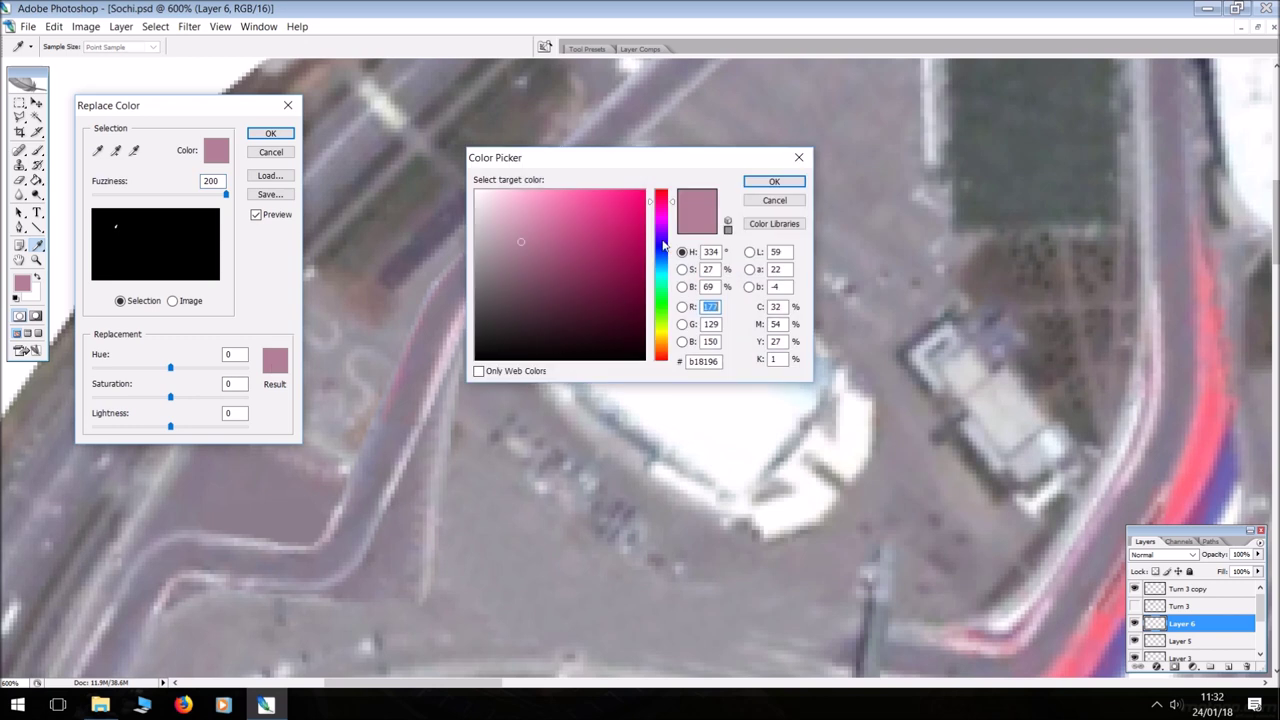
drag(663, 244, 663, 266)
click(774, 182)
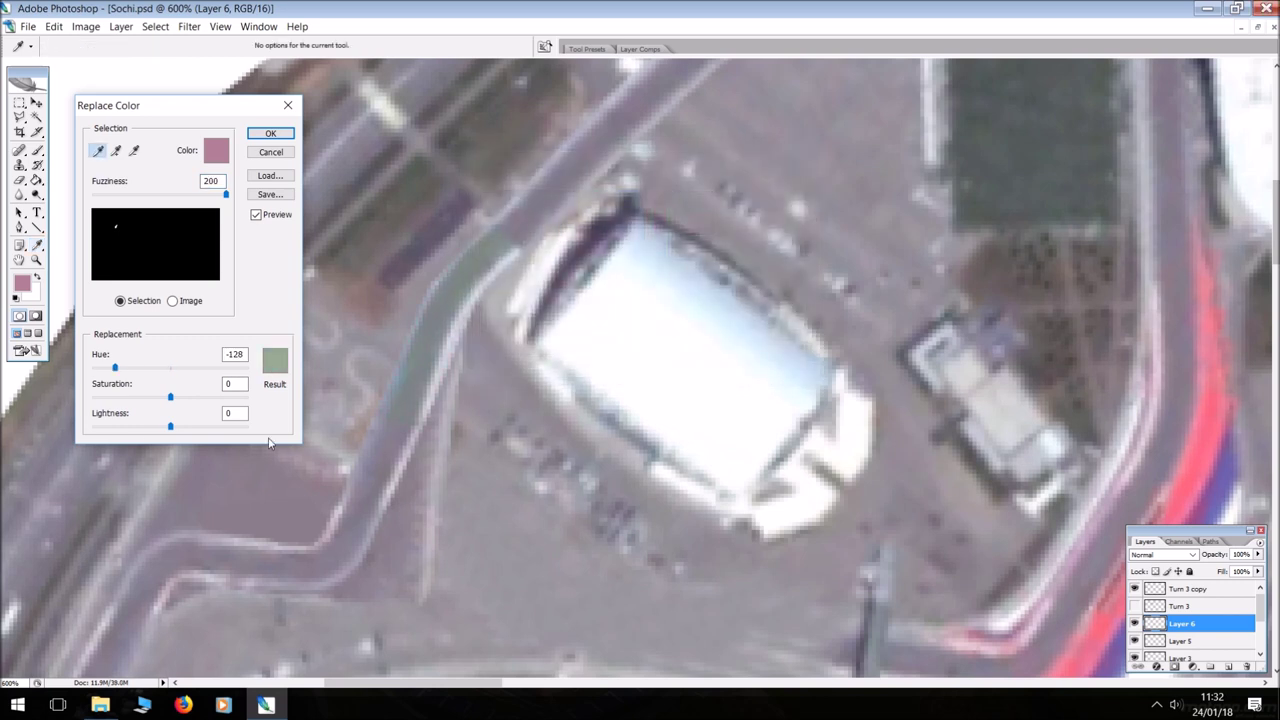
Reduce the fuzziness and saturation of the colour replacement, set lightness to +2, and apply it to Layer 6
drag(226, 194, 147, 201)
drag(171, 398, 113, 398)
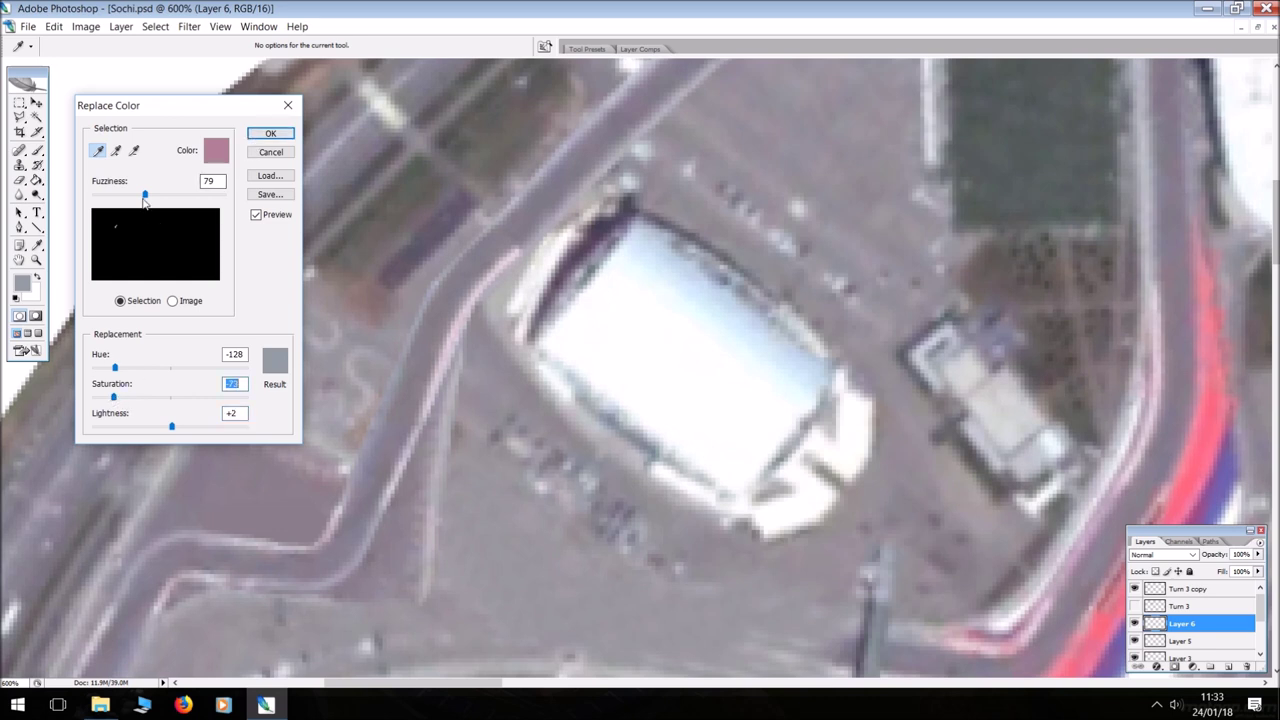
drag(145, 196, 123, 213)
click(268, 133)
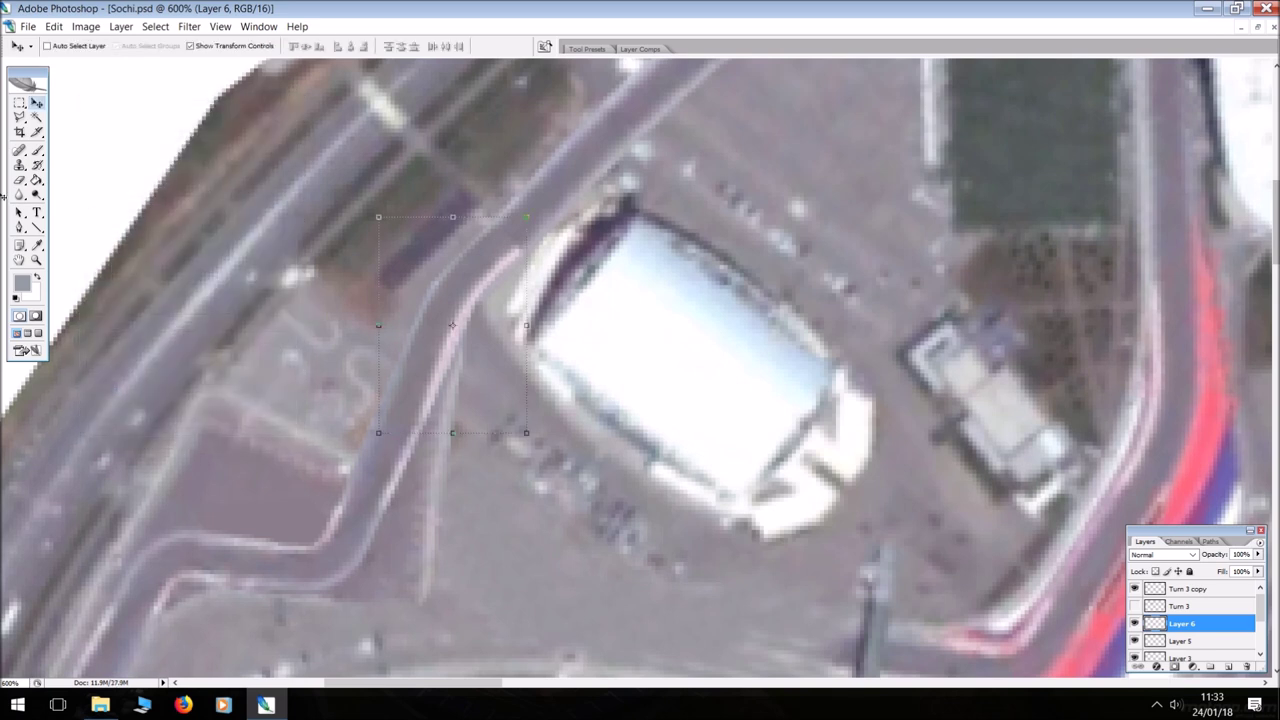
Blur the recoloured western edge of the Layer 6 track section beside the small arena
click(19, 180)
scroll(200, 350, down, 1)
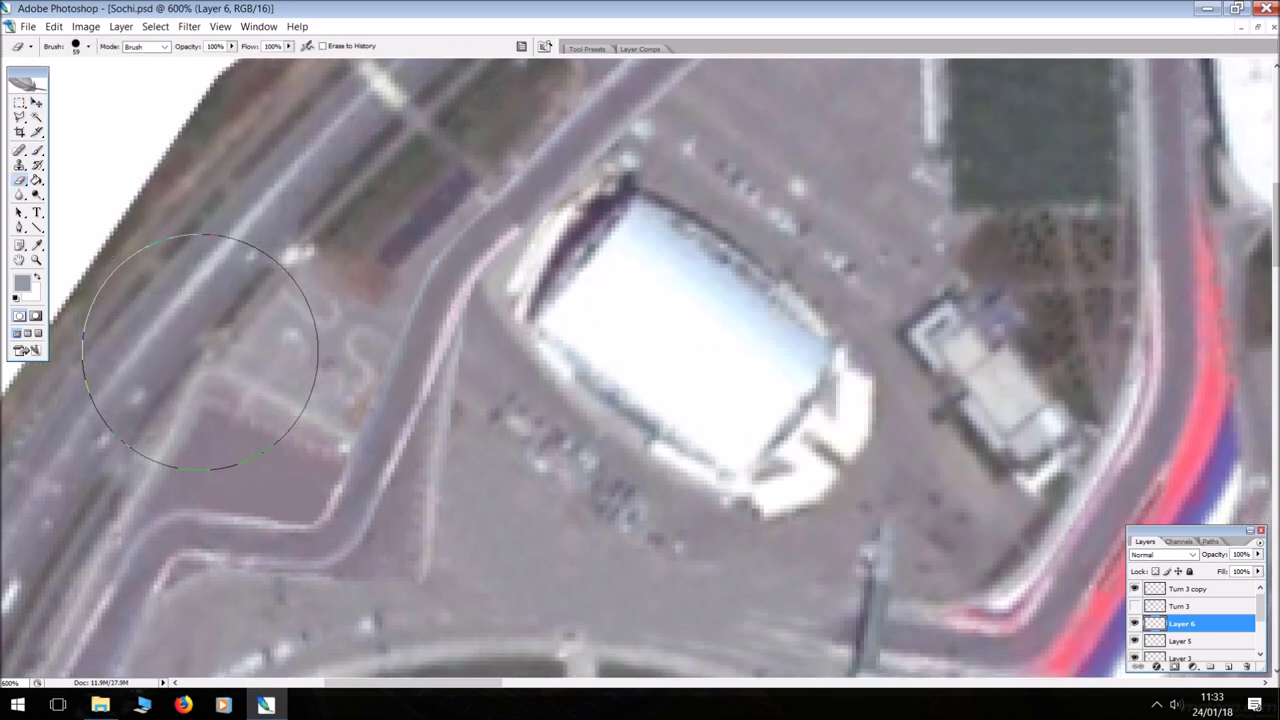
click(19, 195)
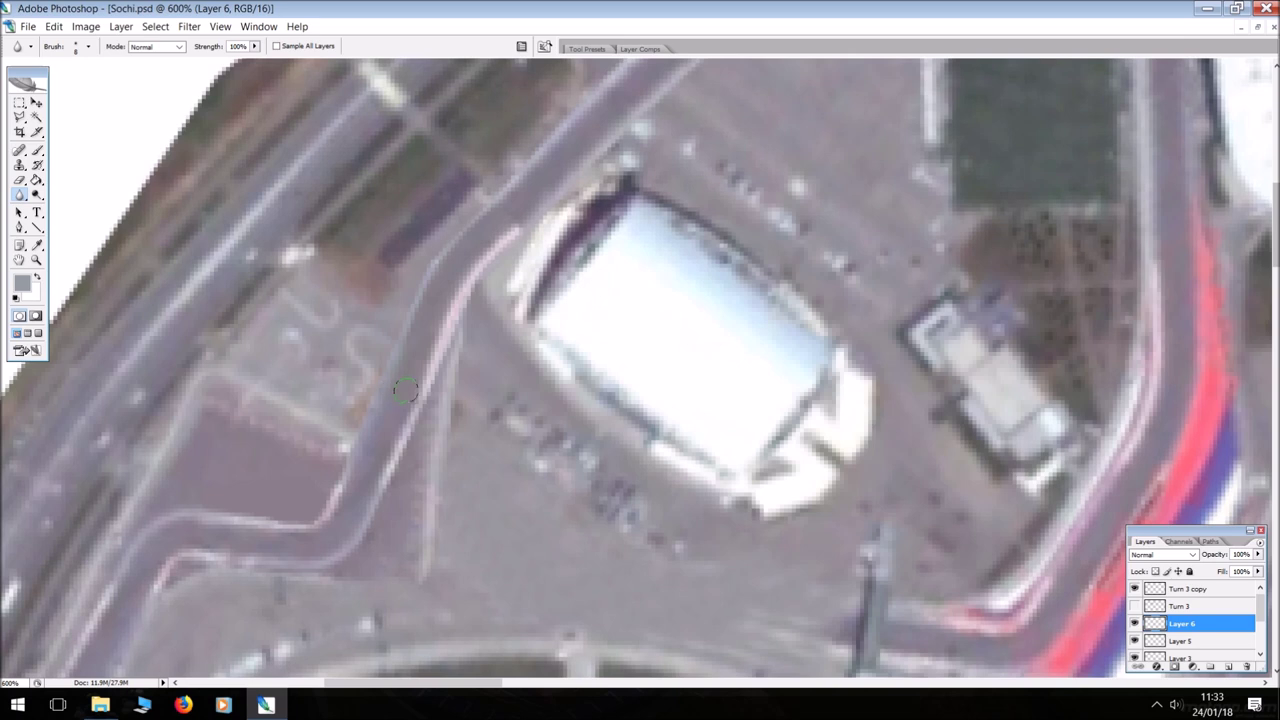
mouse_move(405, 390)
mouse_down()
mouse_move(393, 398)
mouse_move(411, 393)
mouse_move(387, 382)
mouse_move(429, 275)
mouse_move(463, 230)
mouse_move(490, 210)
mouse_move(509, 216)
mouse_move(540, 175)
mouse_move(501, 206)
mouse_up()
click(36, 103)
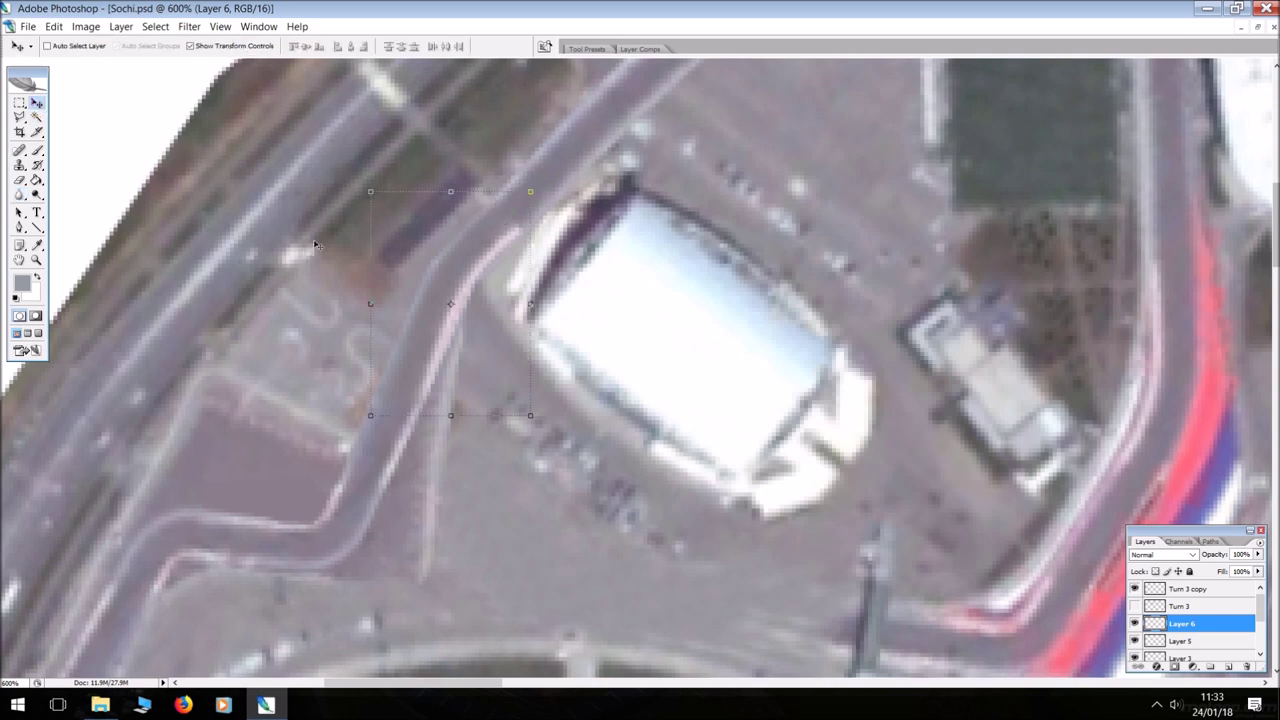
Copy part of the red, blue and white run-off on Layer 1 to a new layer with the Polygonal Lasso
scroll(410, 330, down, 3)
key(l)
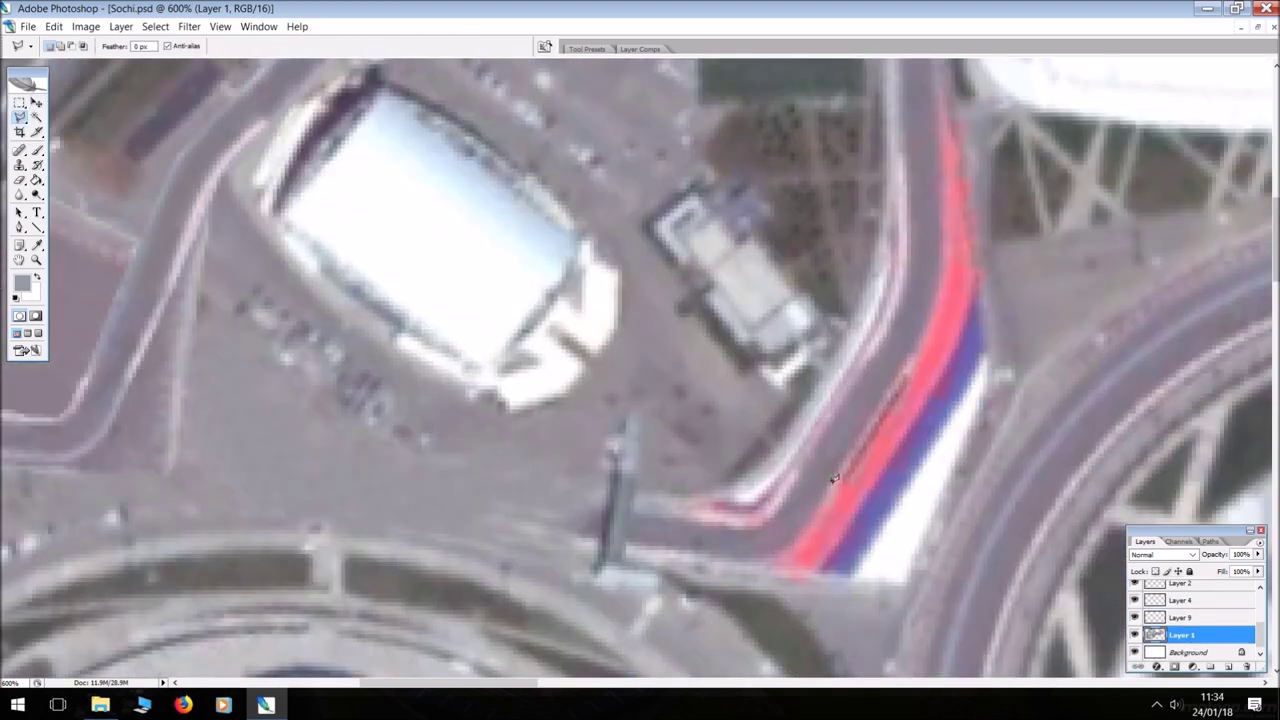
click(833, 482)
click(920, 529)
click(905, 557)
double_click(814, 511)
key(ctrl+j)
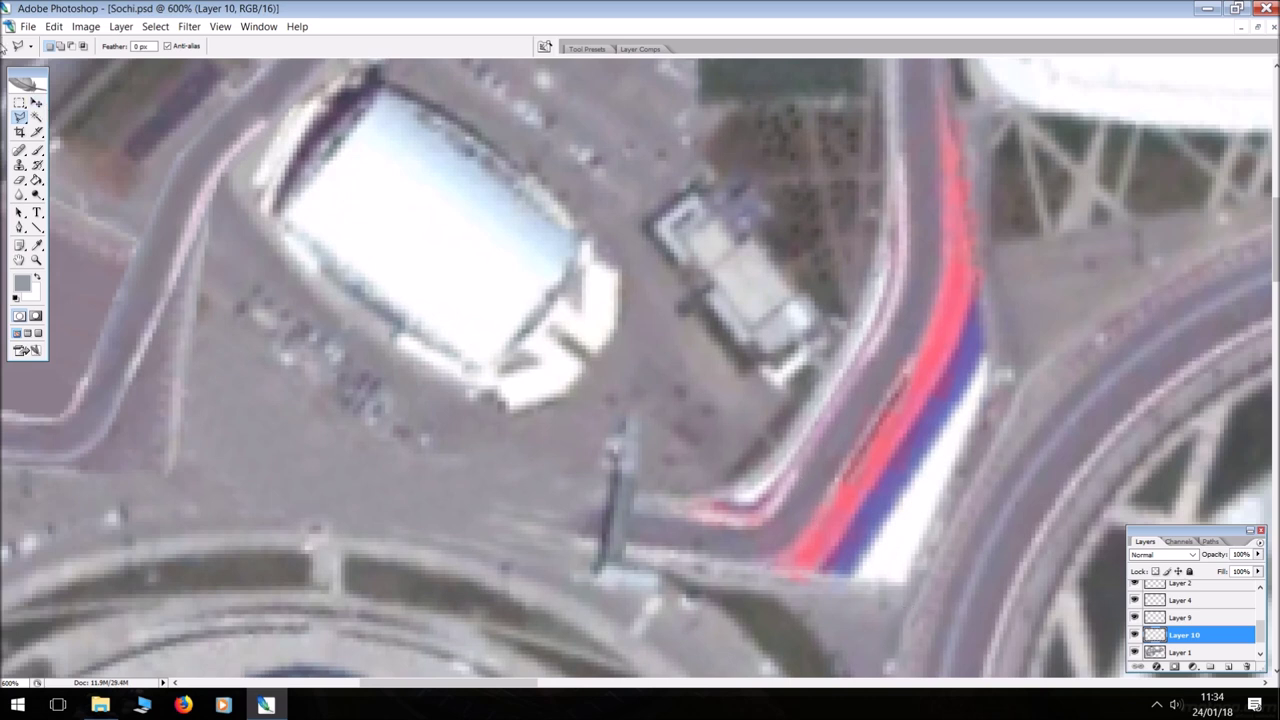
Place the striped run-off around the corner southwest of the small arena and stack its layer between Layer 5 and Layer 3
click(36, 103)
drag(830, 538, 353, 413)
drag(1198, 638, 1189, 599)
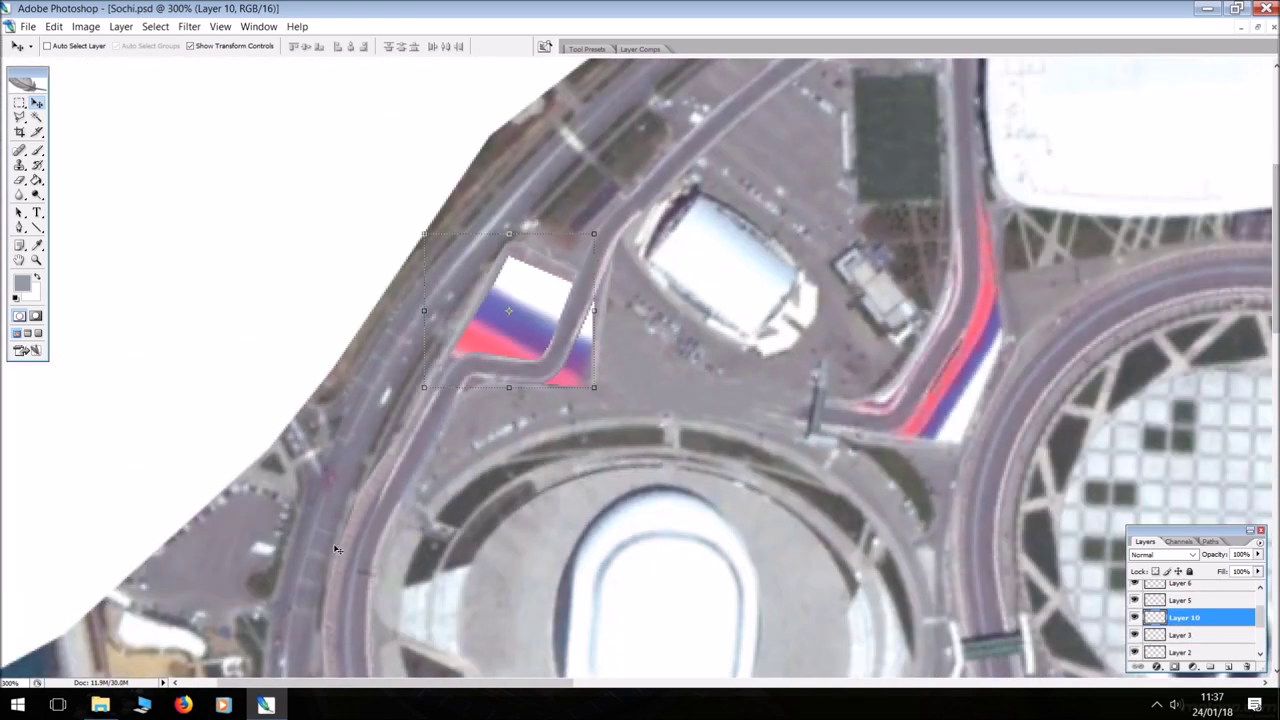
With Layer 1 active, examine the track from the rectangular arena to the Lukoil grandstand for a curve to reuse
scroll(430, 536, up, 3)
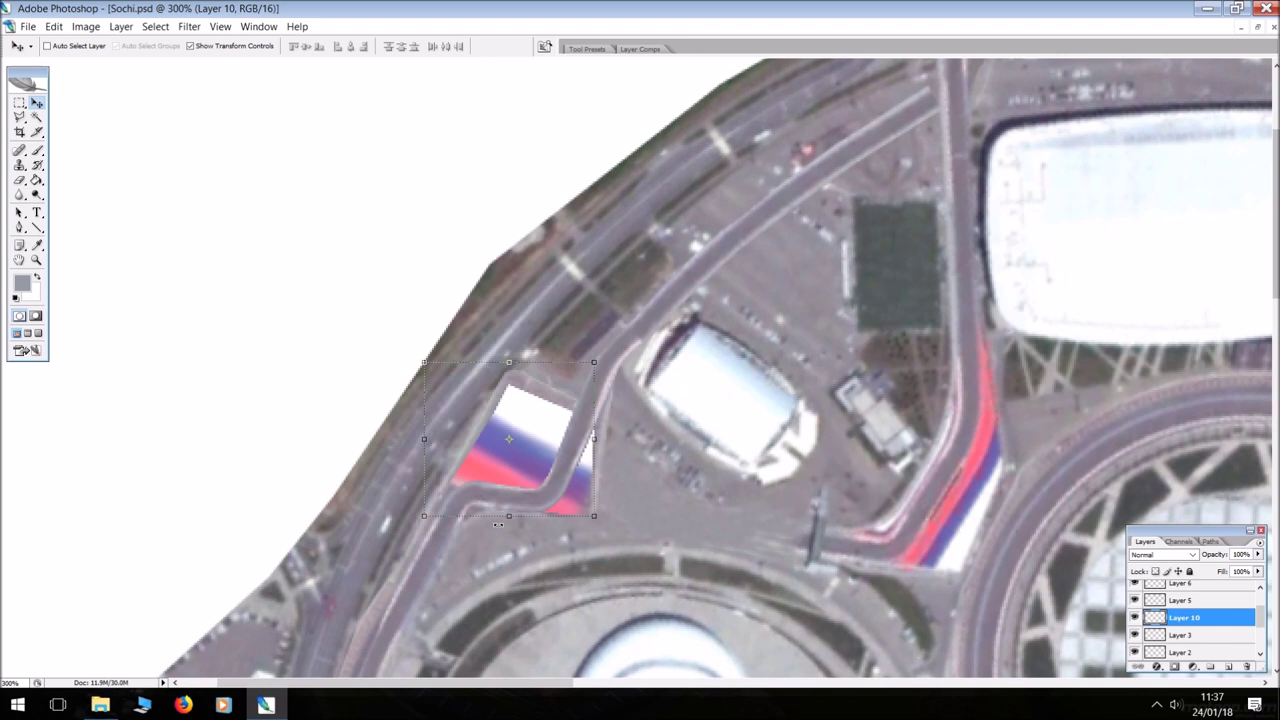
scroll(420, 678, right, 3)
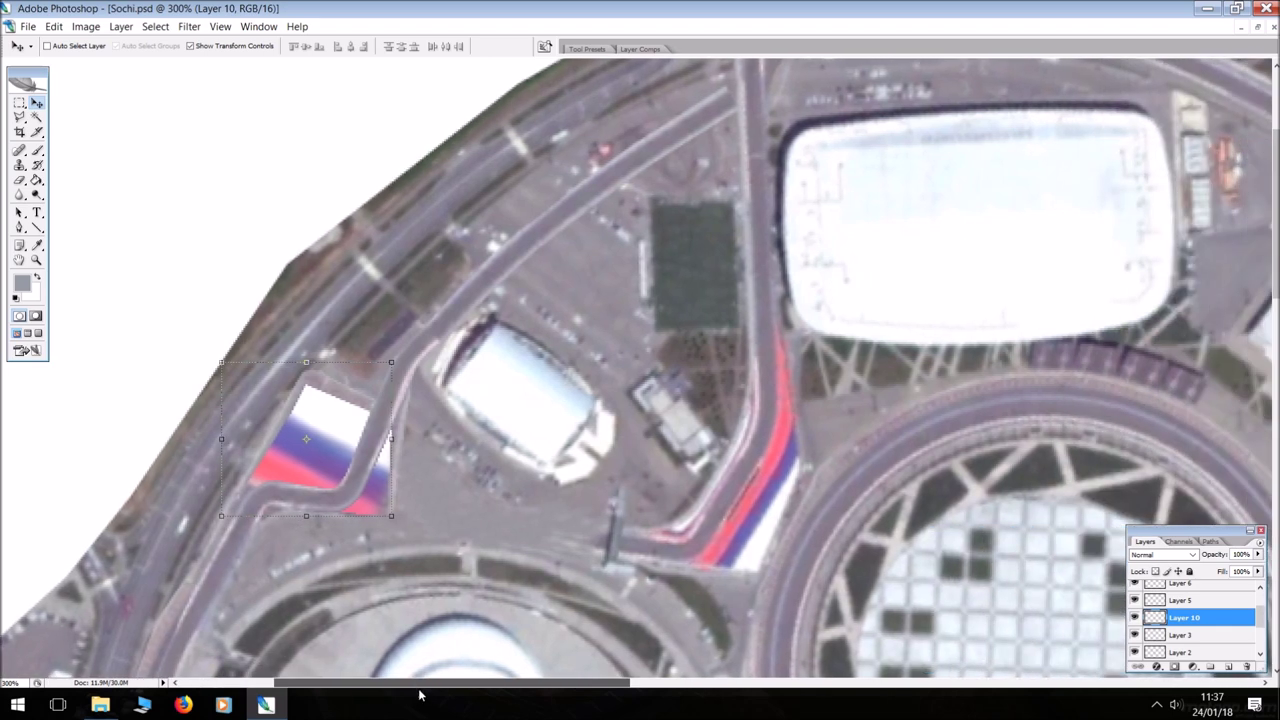
scroll(1200, 638, down, 3)
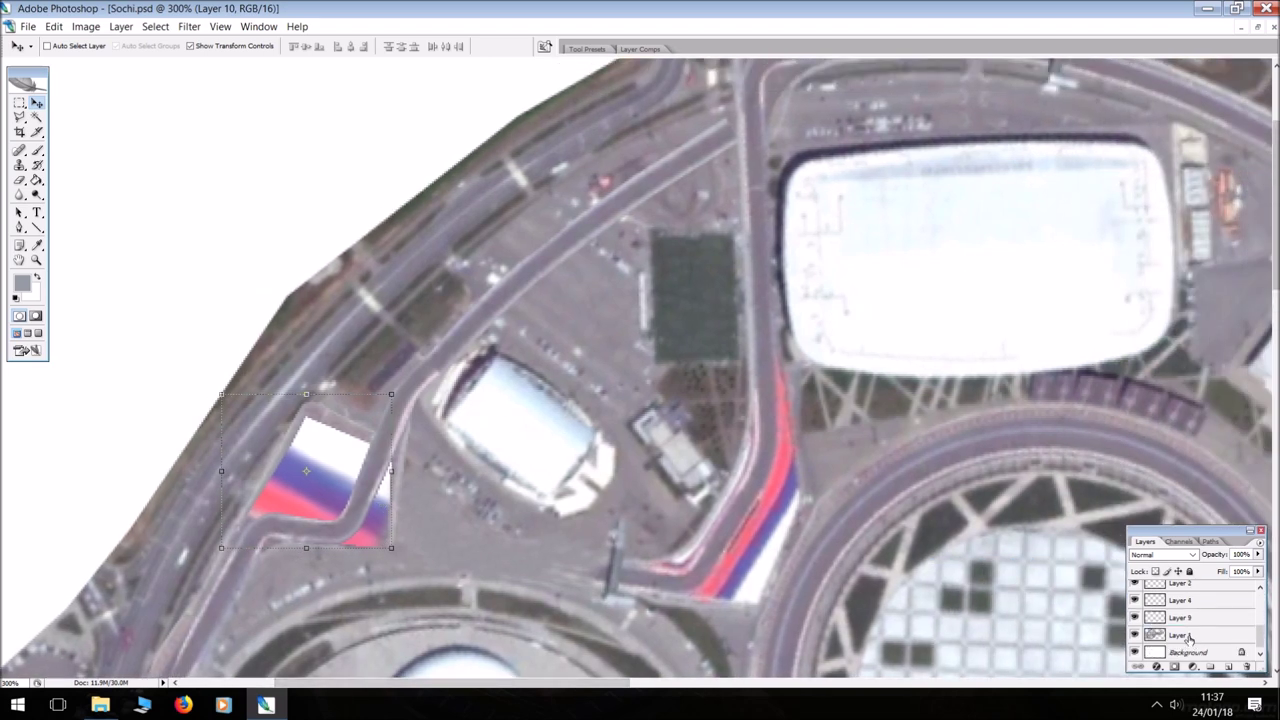
click(1190, 635)
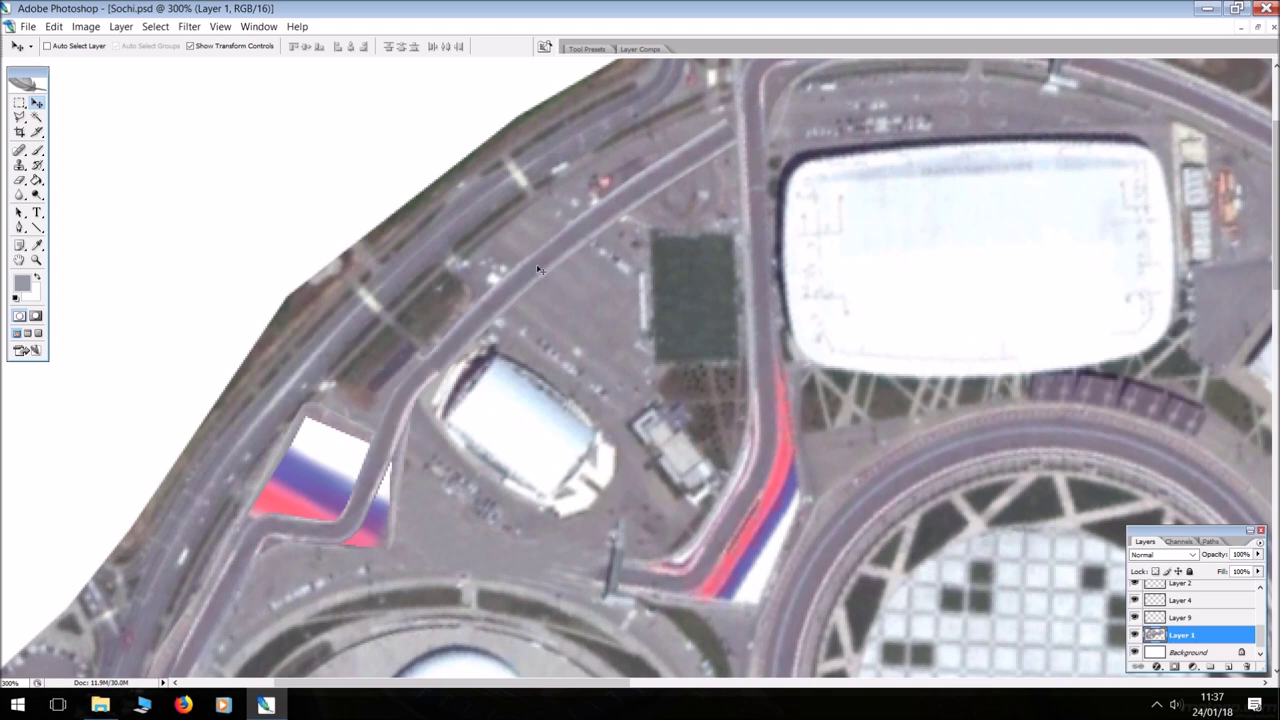
scroll(631, 287, up, 1)
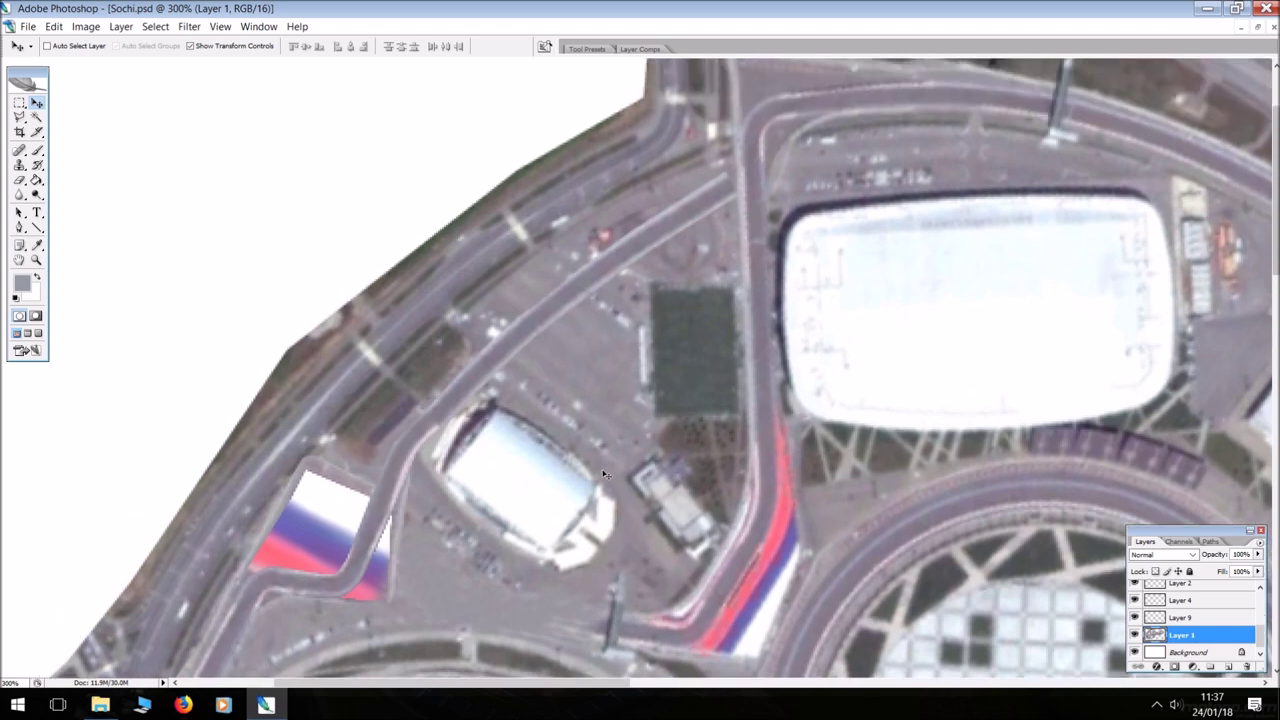
scroll(46, 512, right, 3)
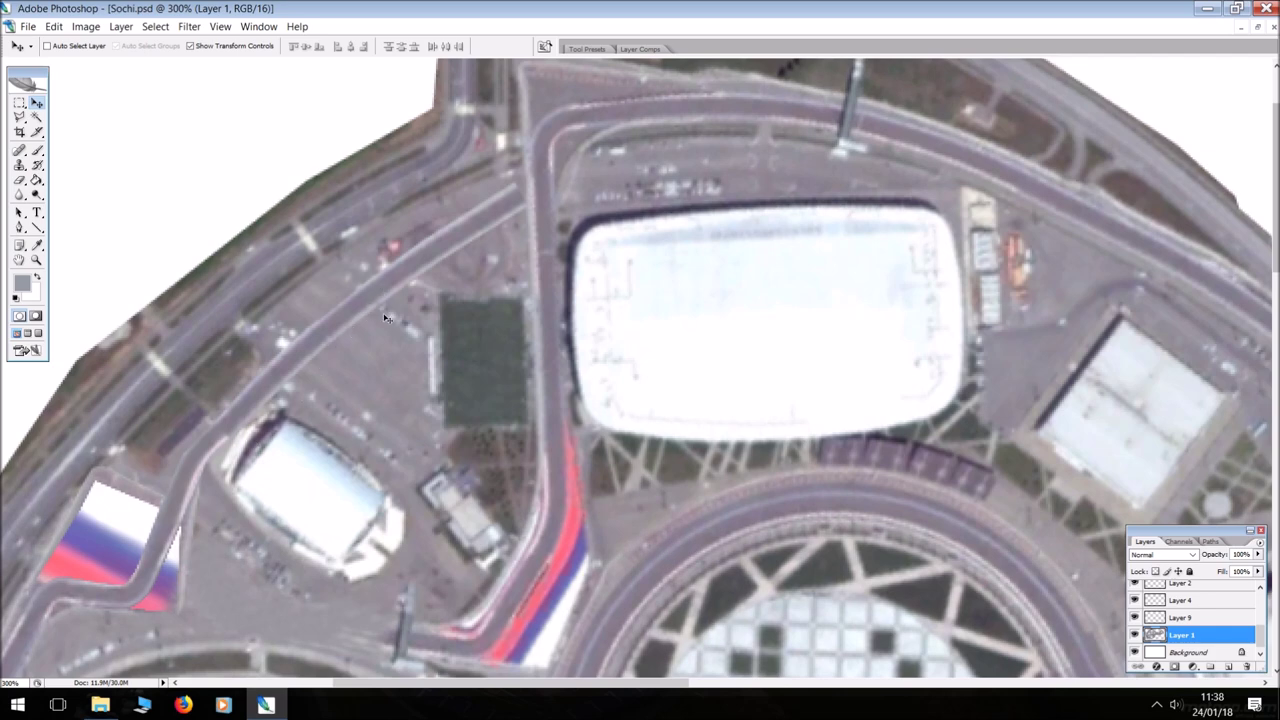
drag(381, 686, 446, 690)
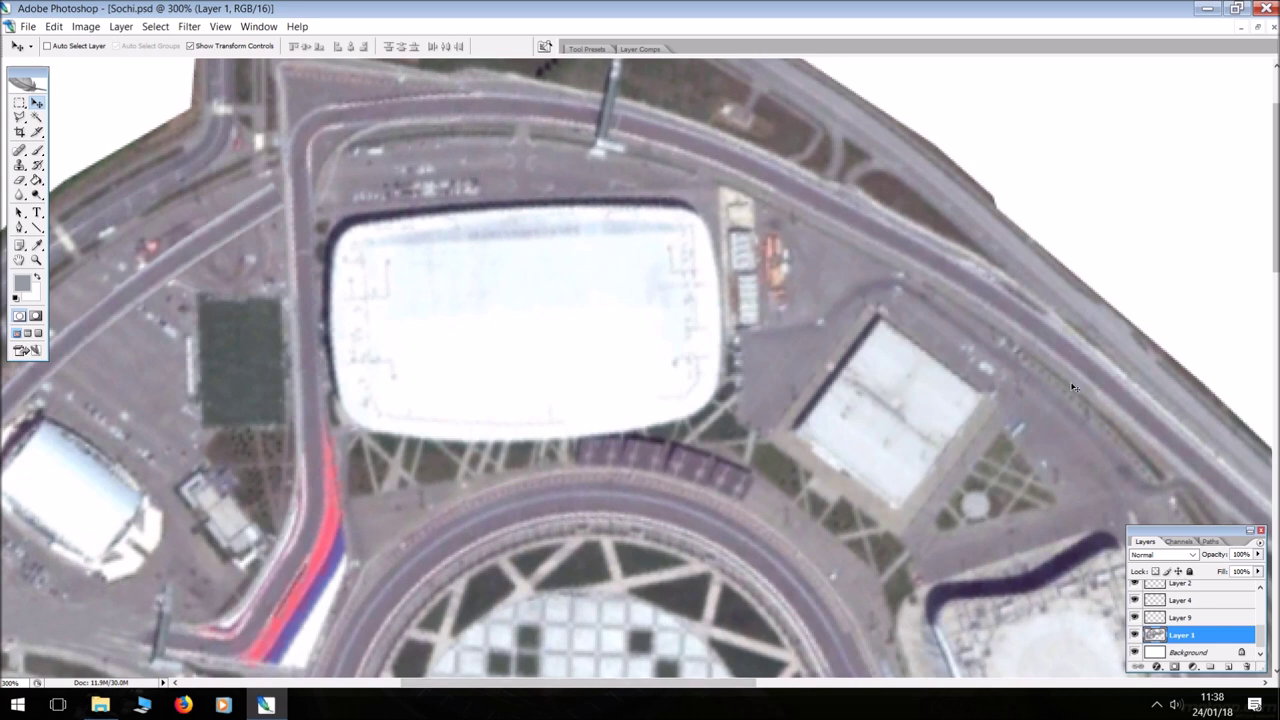
drag(418, 692, 562, 690)
scroll(810, 494, down, 2)
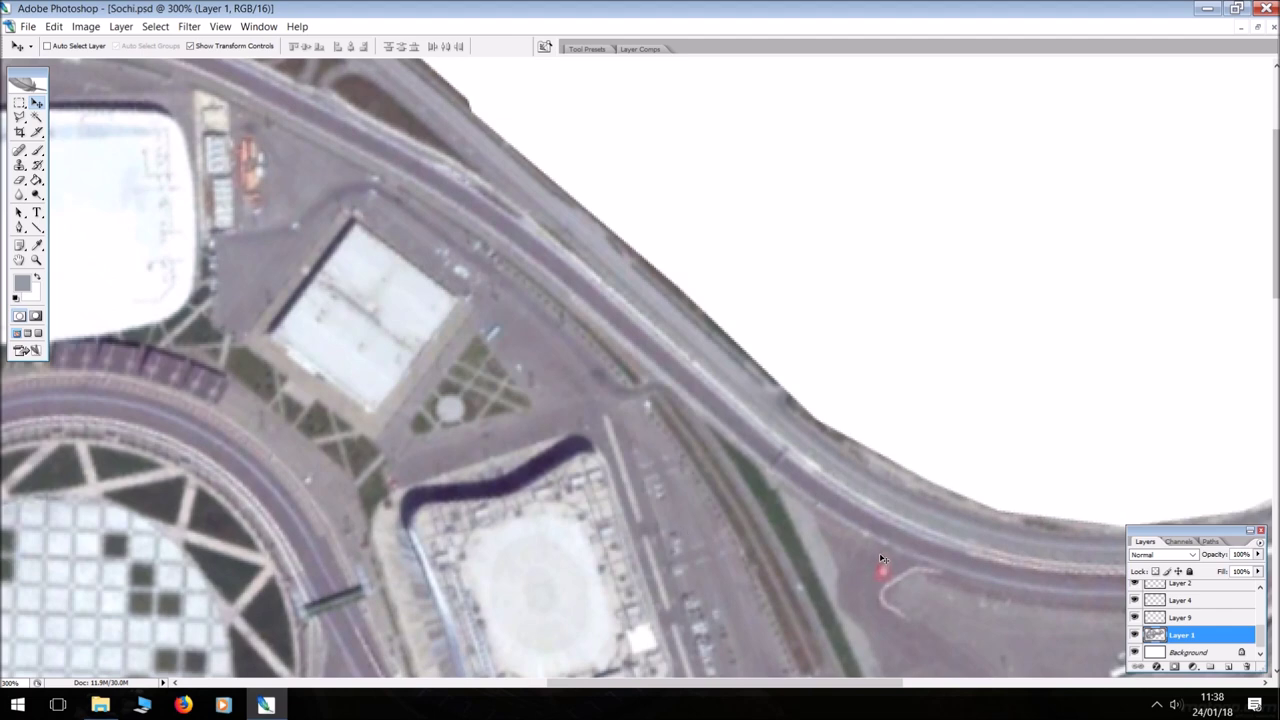
drag(591, 680, 463, 688)
scroll(533, 418, up, 1)
scroll(533, 418, up, 3)
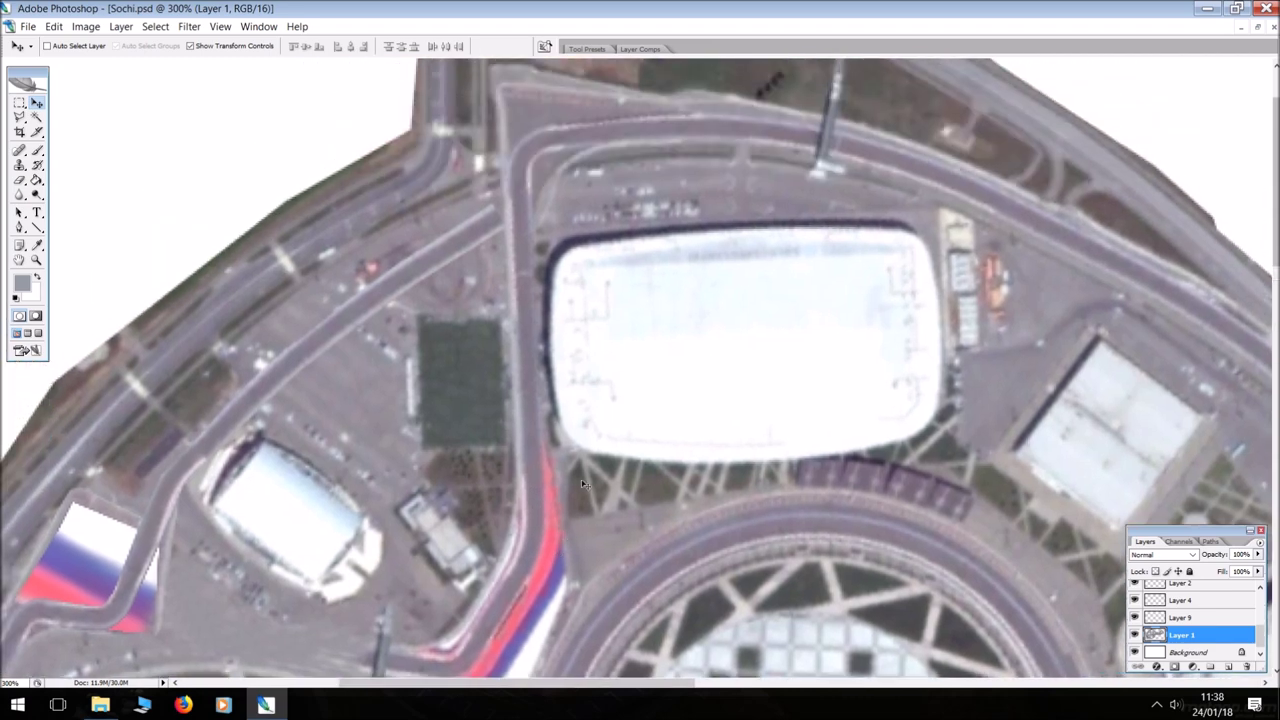
scroll(855, 347, up, 1)
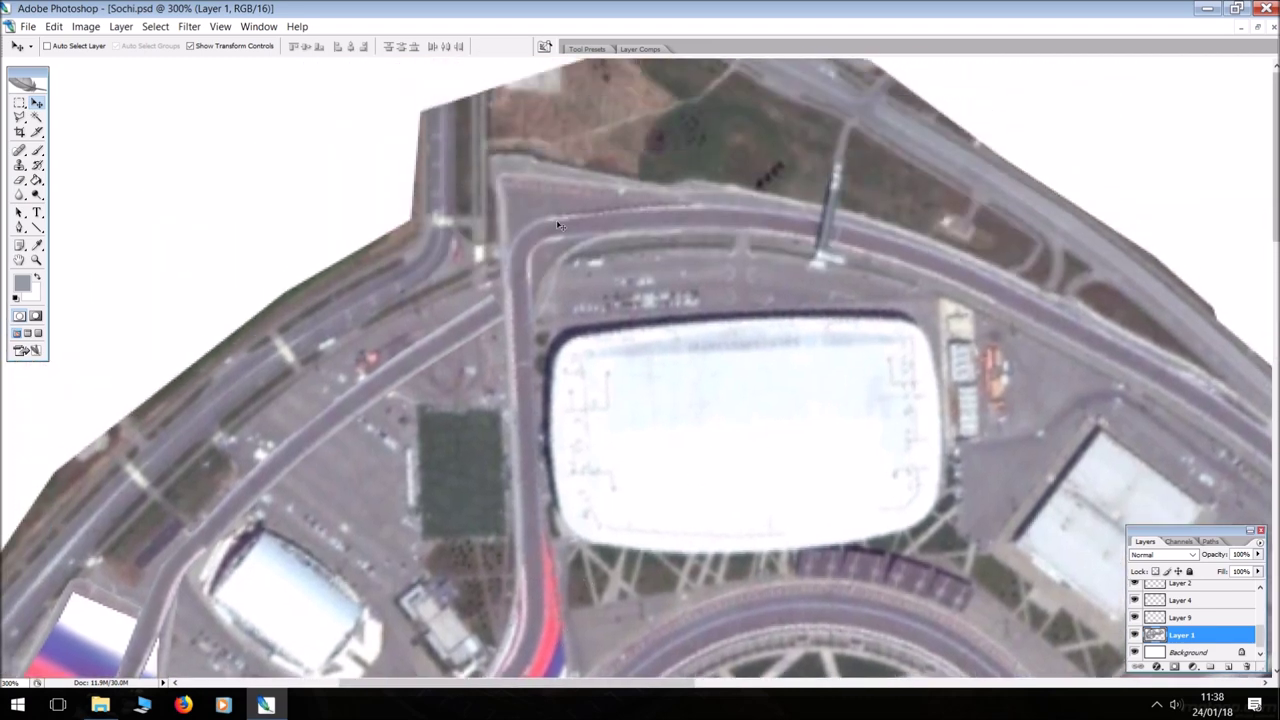
key(ctrl+plus)
key(ctrl+plus)
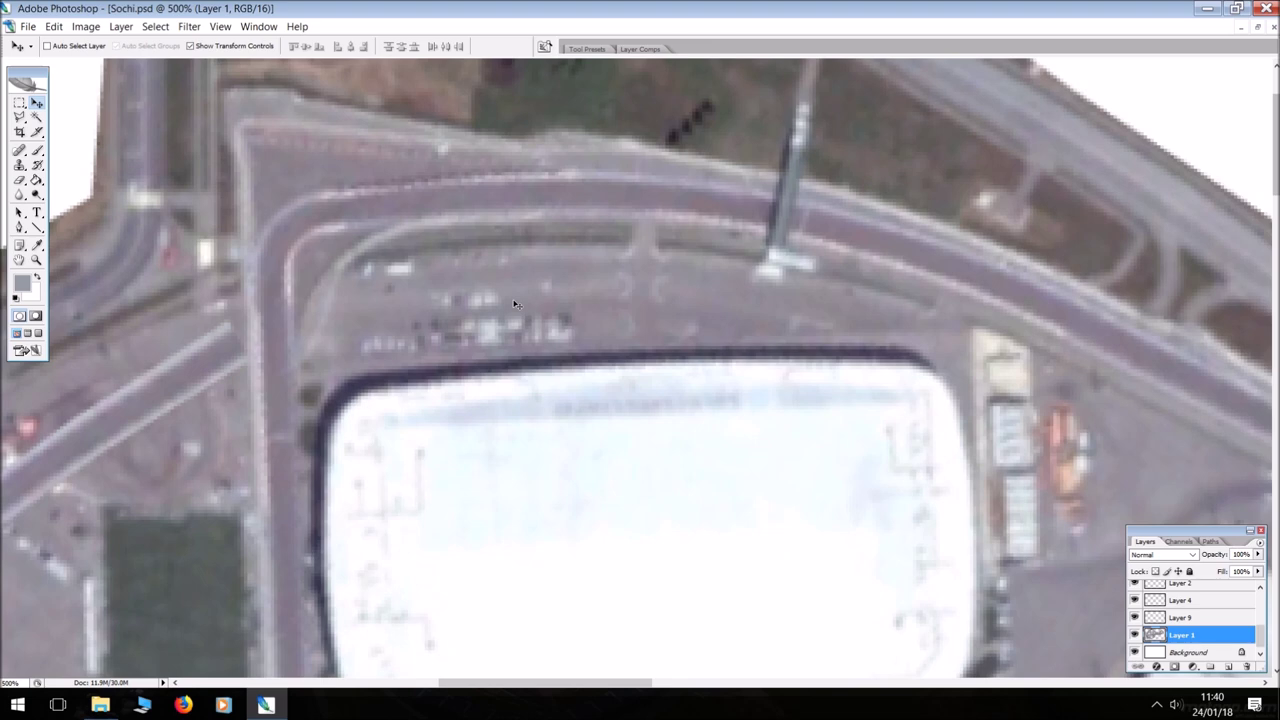
key(ctrl+minus)
key(ctrl+minus)
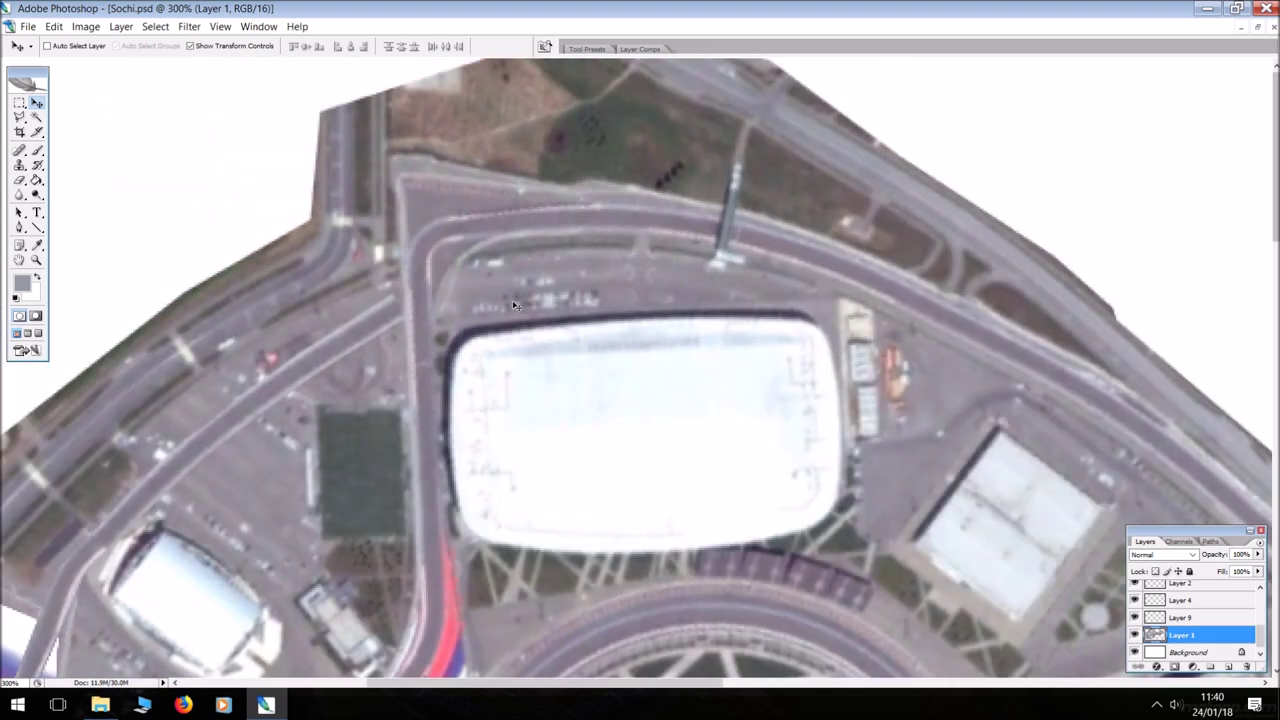
scroll(515, 305, down, 2)
scroll(487, 271, down, 2)
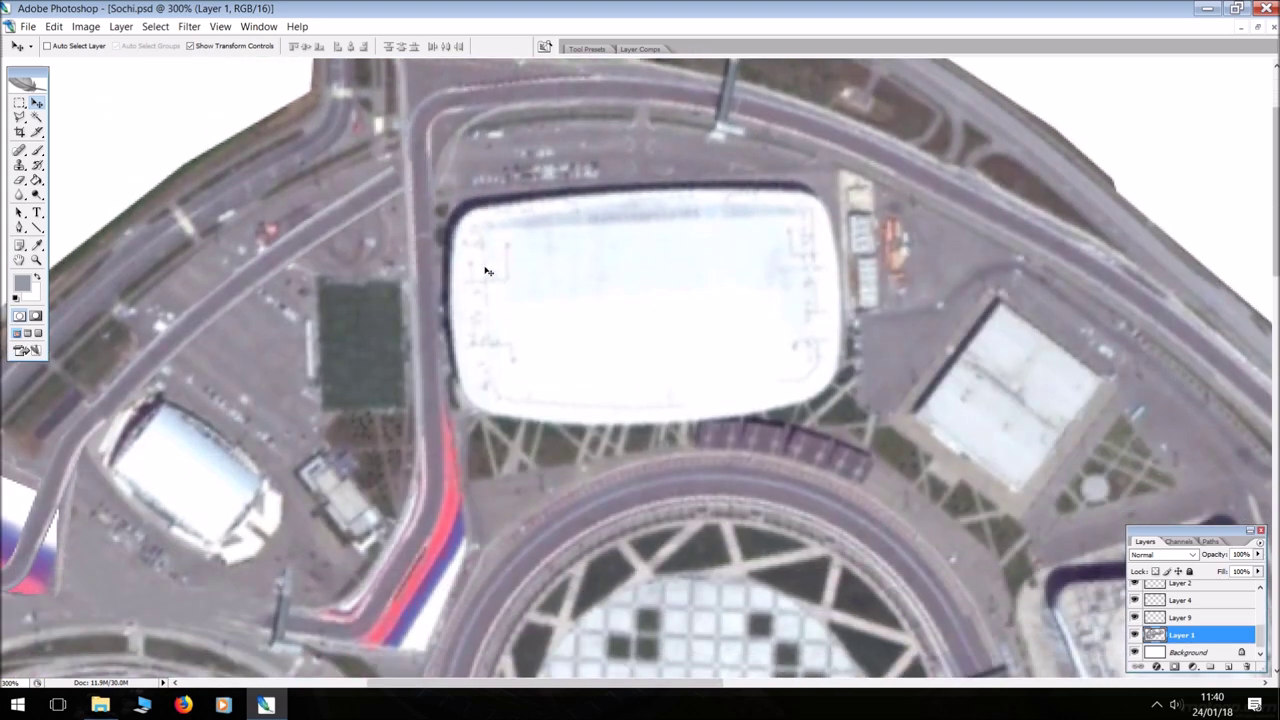
scroll(487, 271, down, 1)
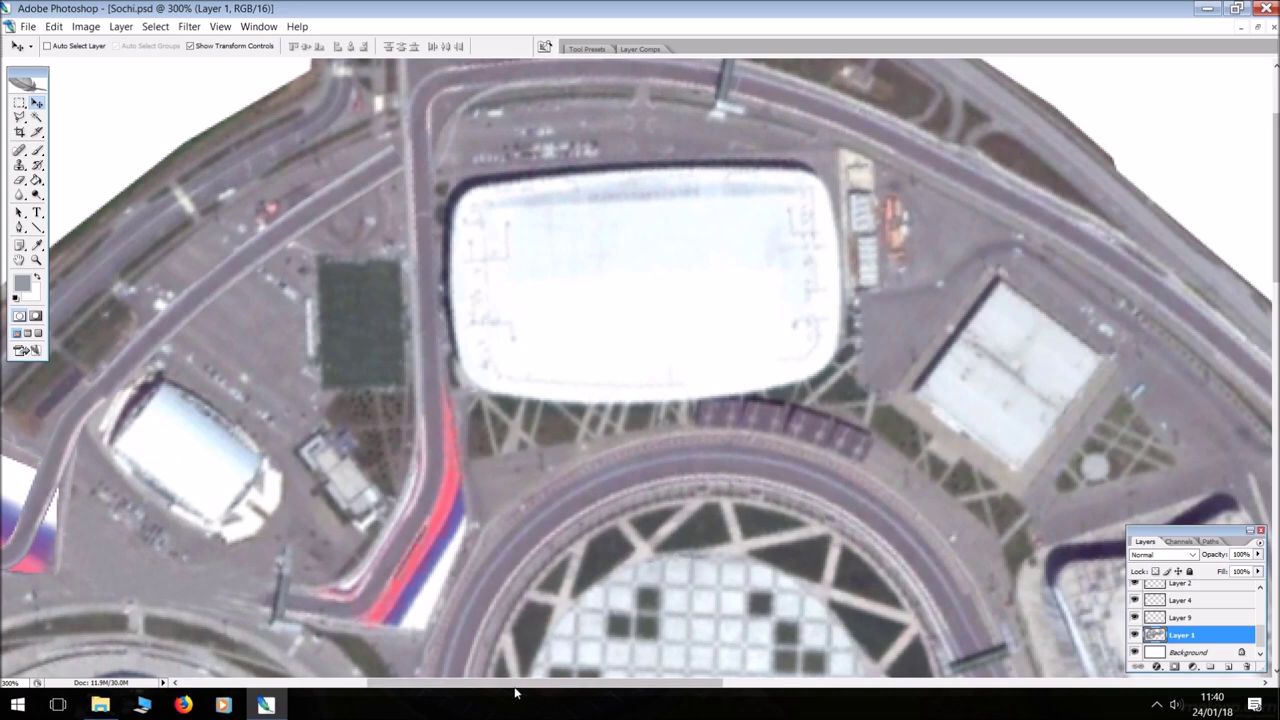
drag(520, 686, 767, 690)
scroll(691, 414, down, 9)
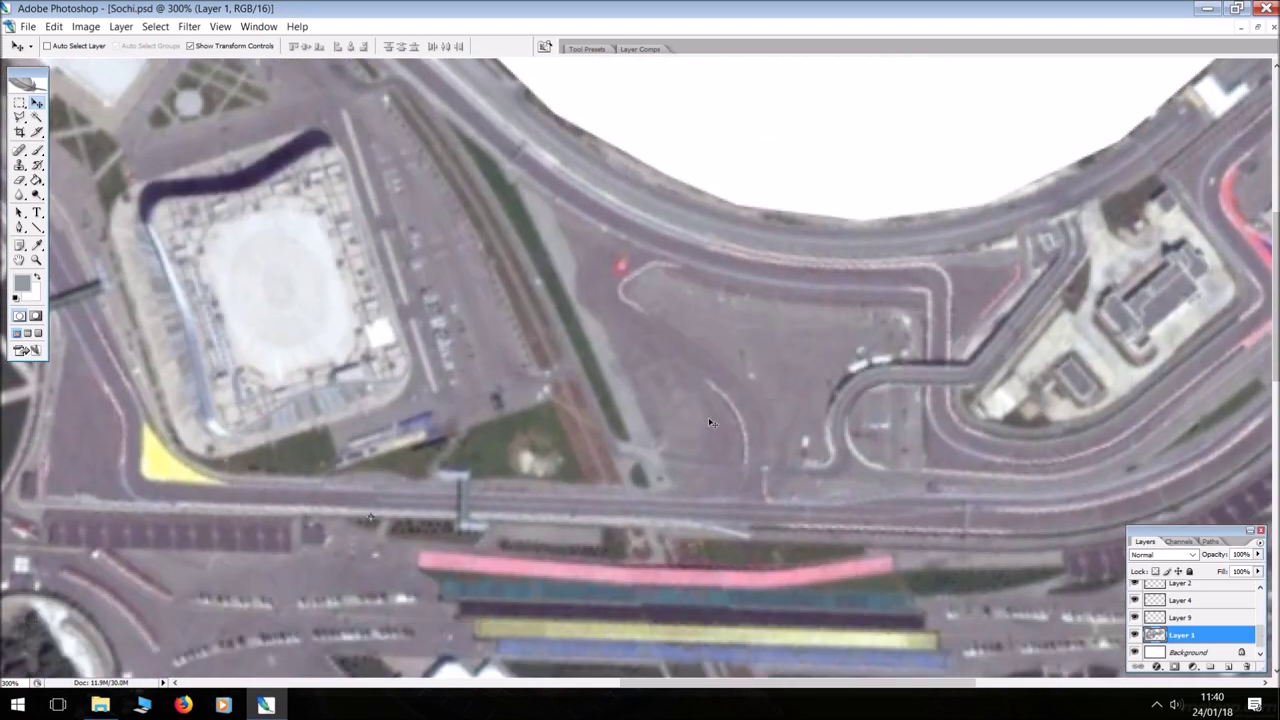
drag(638, 684, 776, 686)
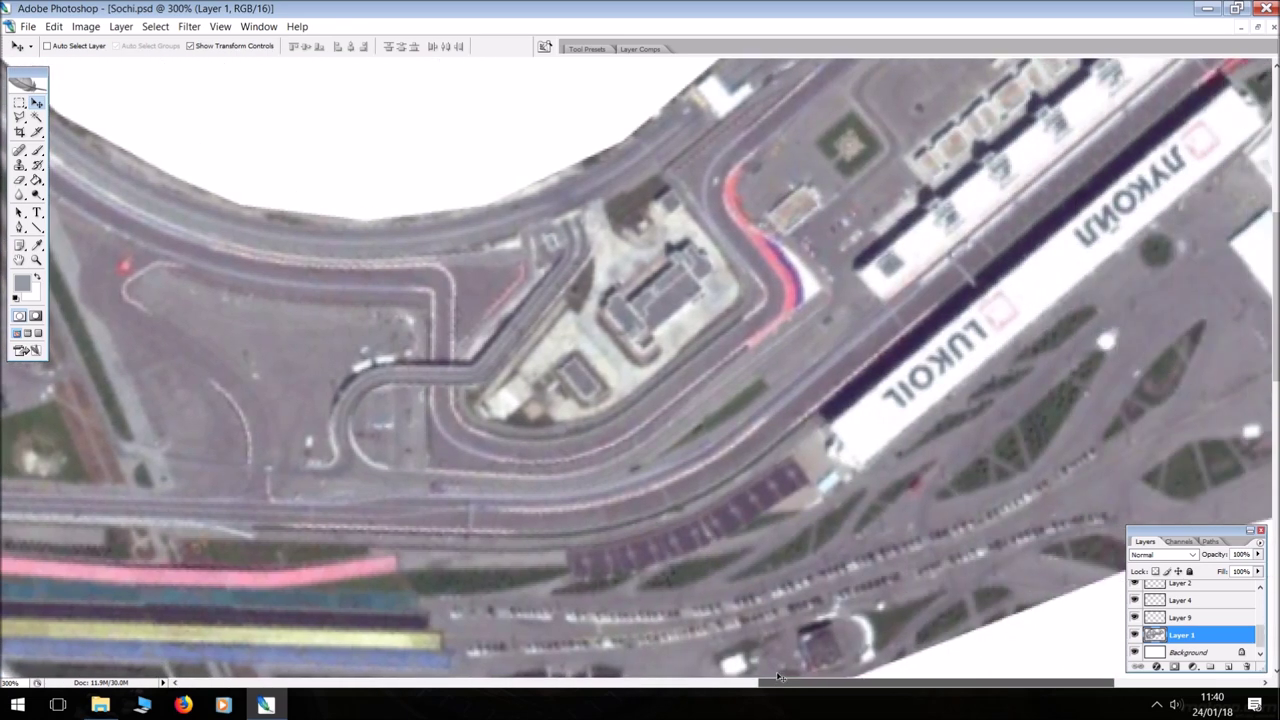
Copy the curve beside the Lukoil grandstand with the Polygonal Lasso, rotate it about -173°, and place it north of the rectangular arena
key(ctrl+plus)
key(ctrl+plus)
key(ctrl+plus)
key(ctrl+plus)
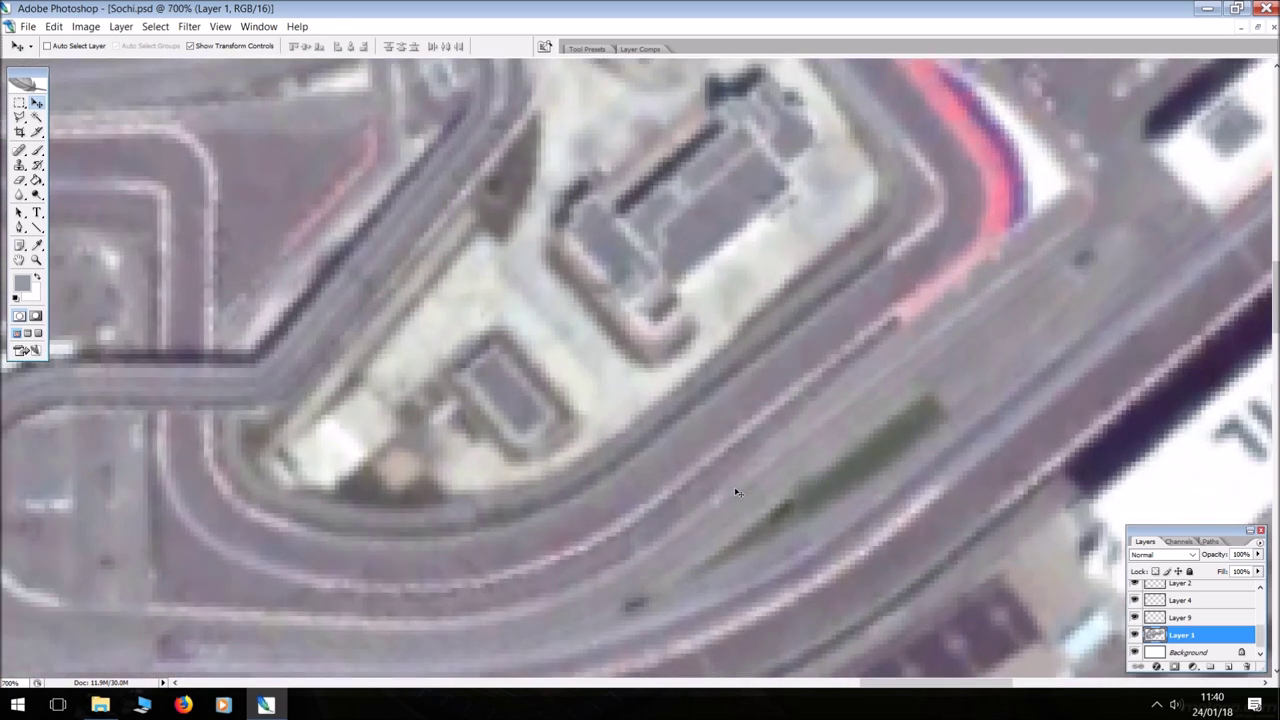
scroll(736, 492, down, 5)
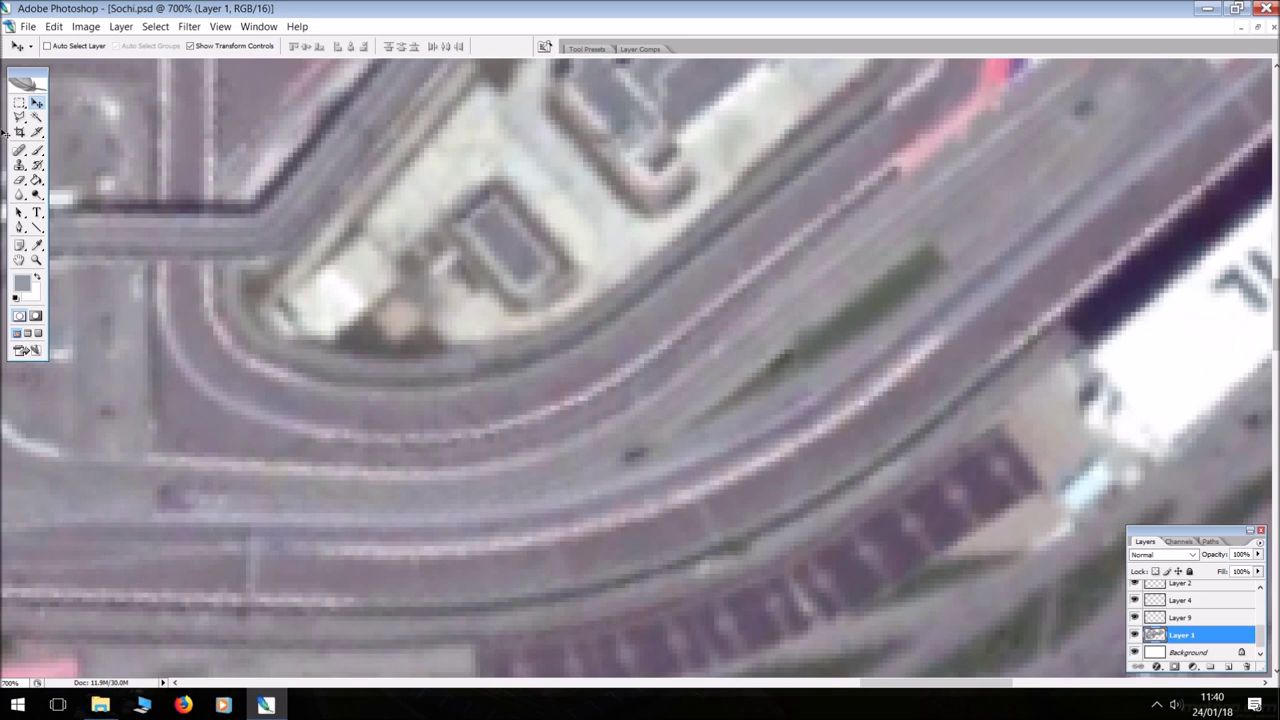
click(19, 117)
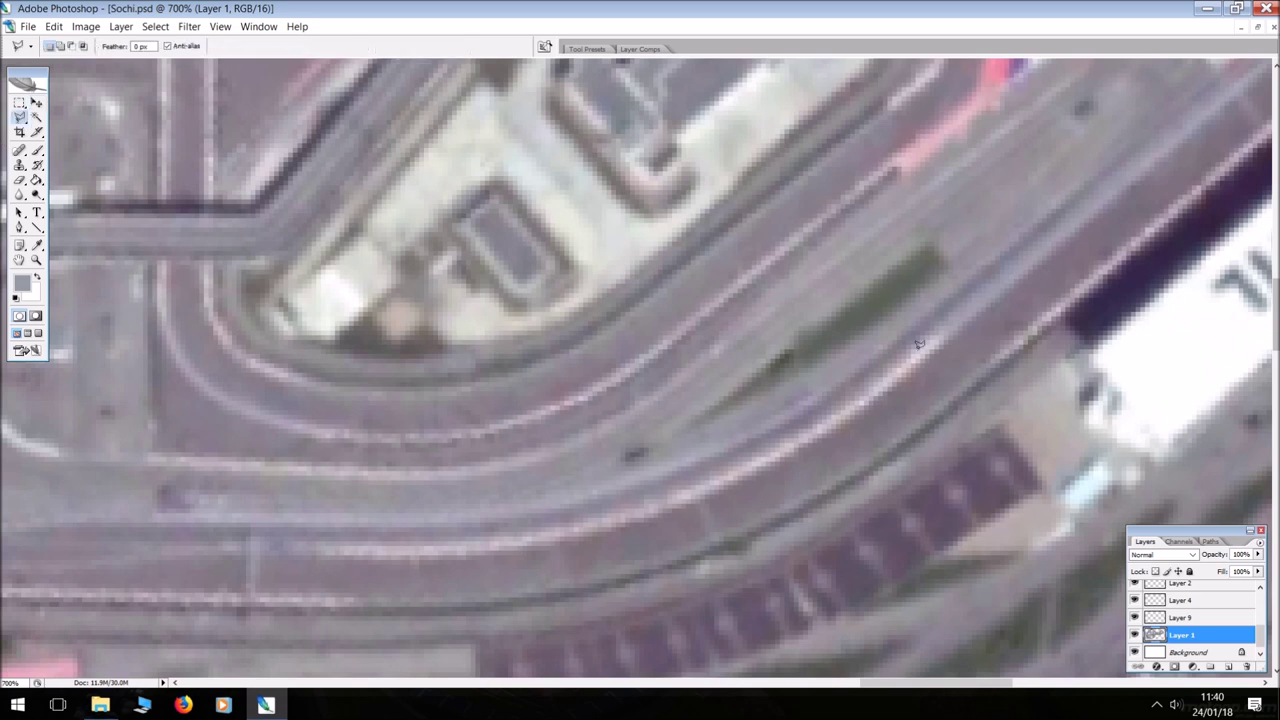
click(1036, 337)
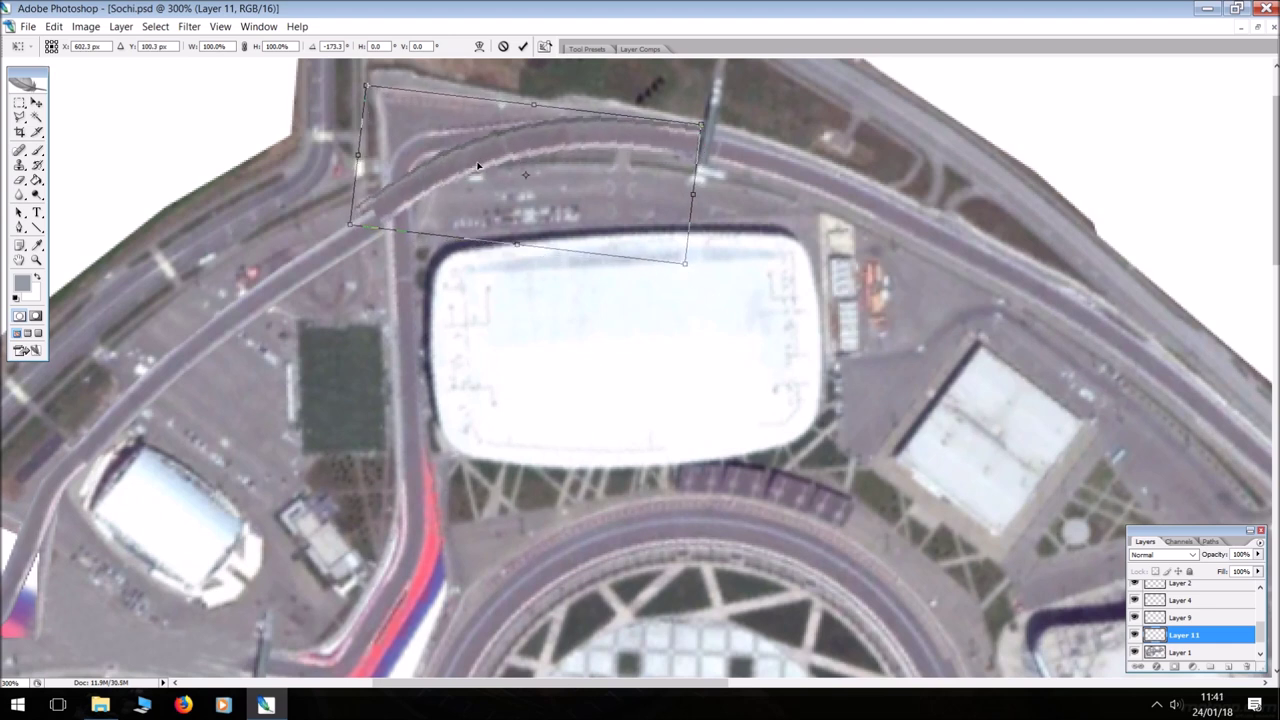
key(Return)
scroll(490, 180, up, 2)
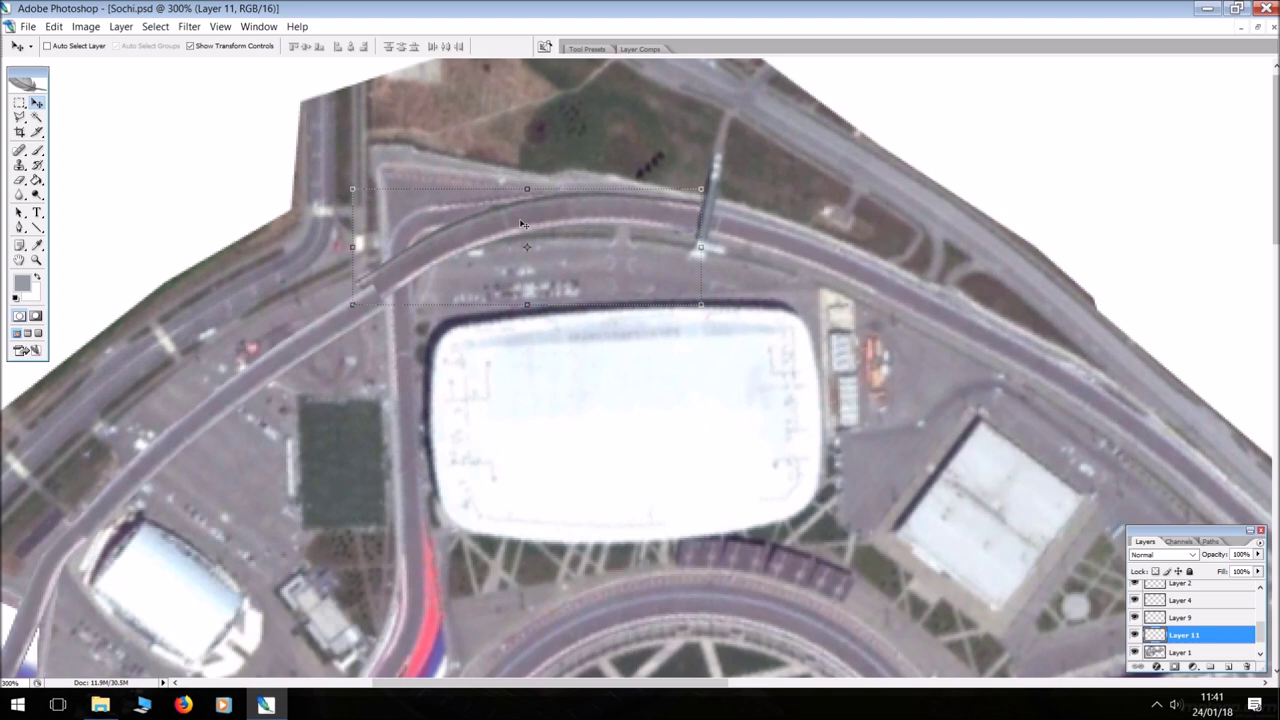
key(ctrl+plus)
key(ctrl+plus)
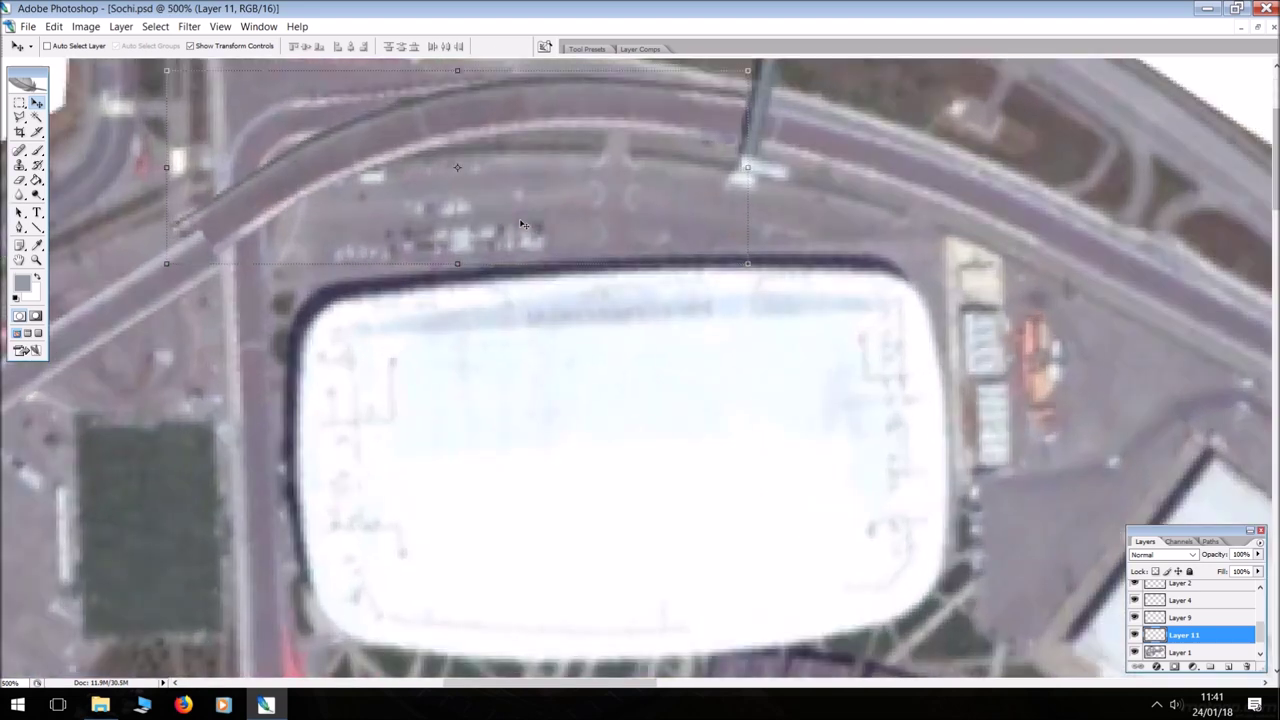
Turn on Auto Select Layer and select the Layer 5 track section northwest of the small arena
scroll(522, 224, up, 2)
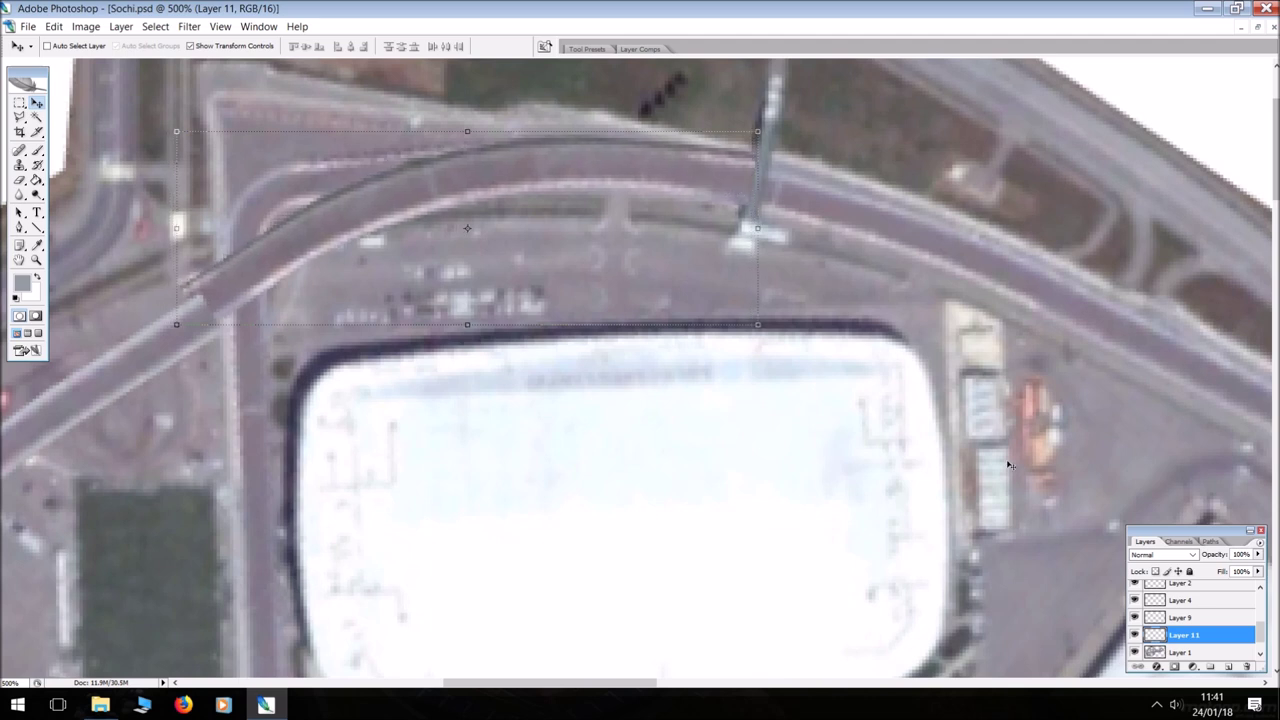
scroll(790, 213, up, 2)
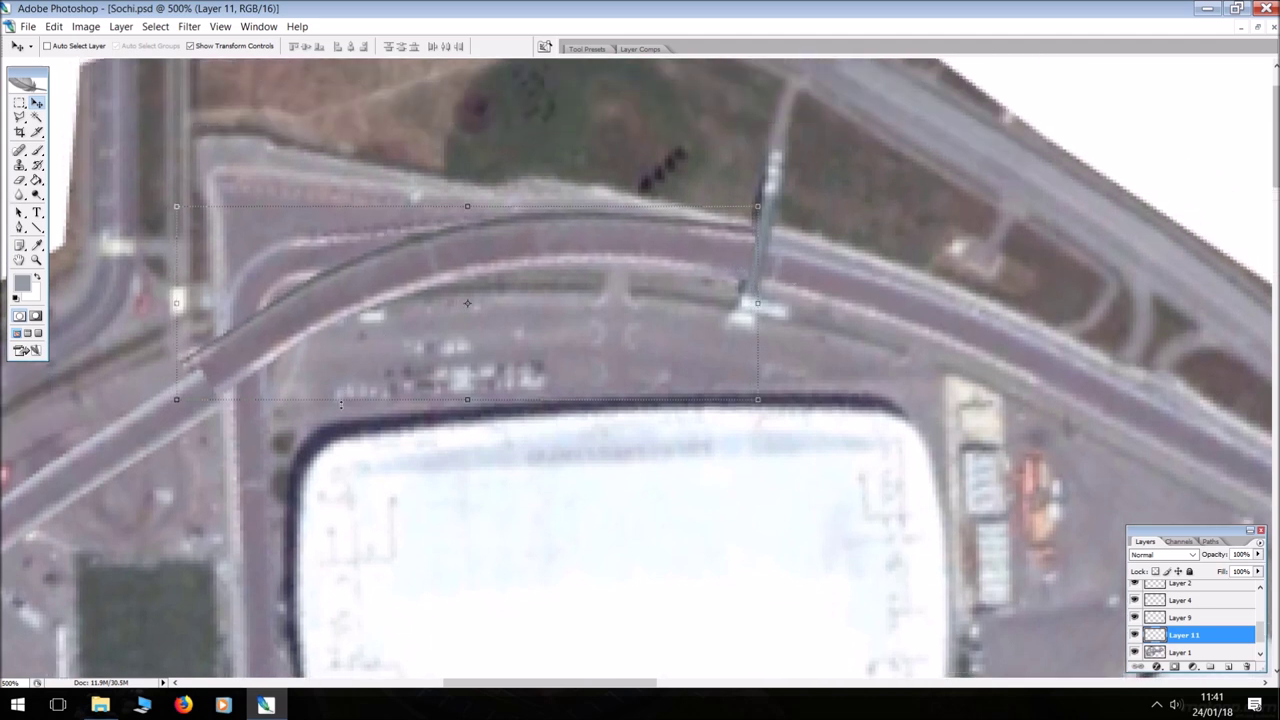
scroll(341, 404, down, 2)
scroll(503, 666, left, 6)
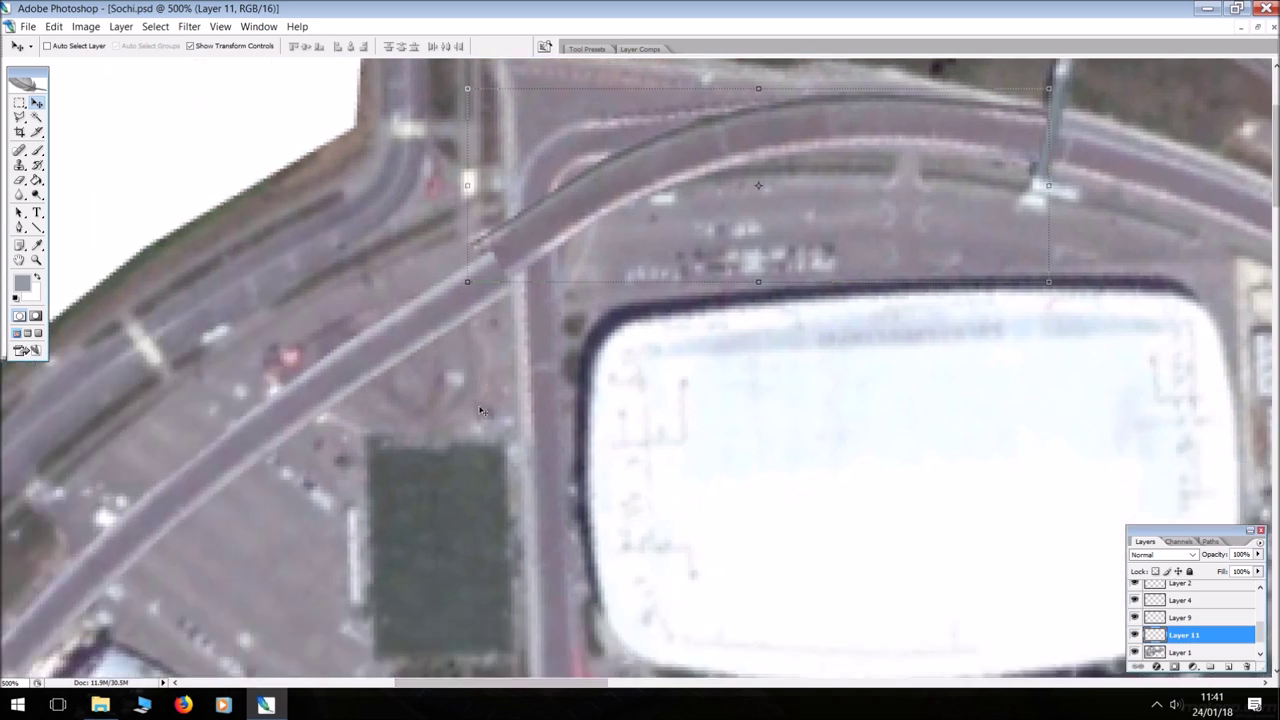
scroll(480, 410, down, 1)
scroll(594, 650, left, 6)
scroll(456, 484, down, 1)
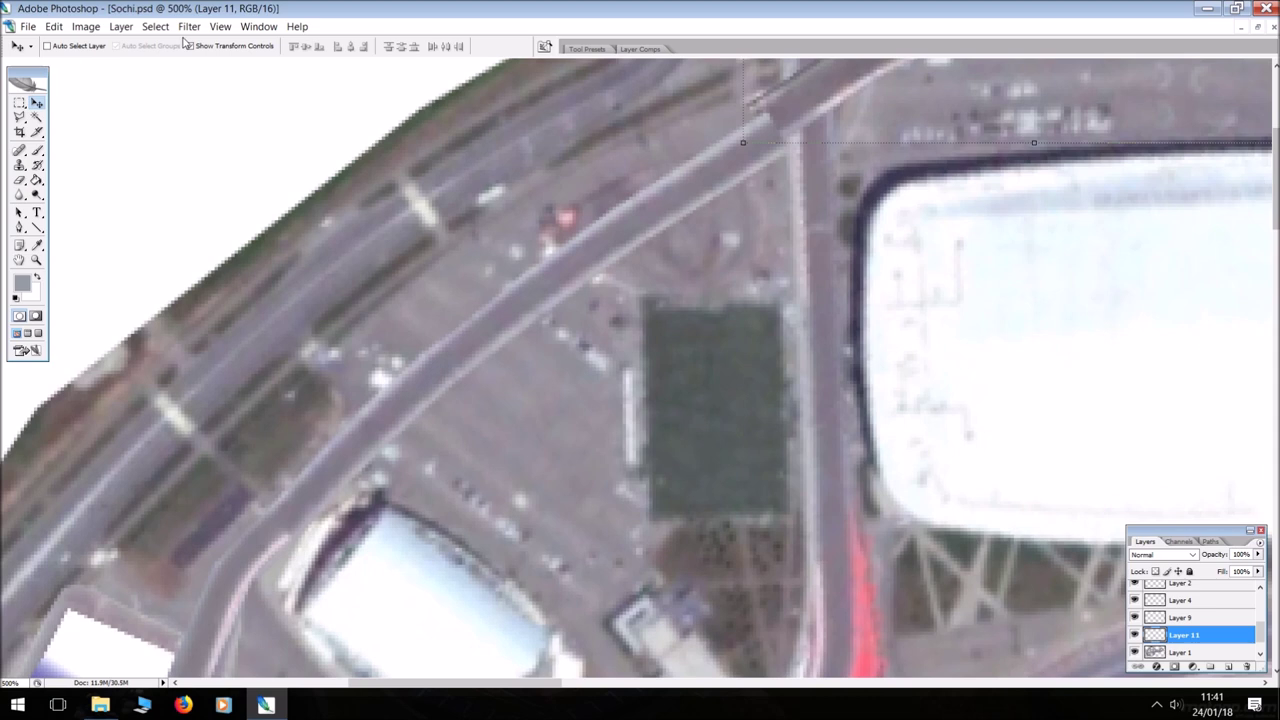
click(46, 46)
click(388, 420)
scroll(390, 418, down, 1)
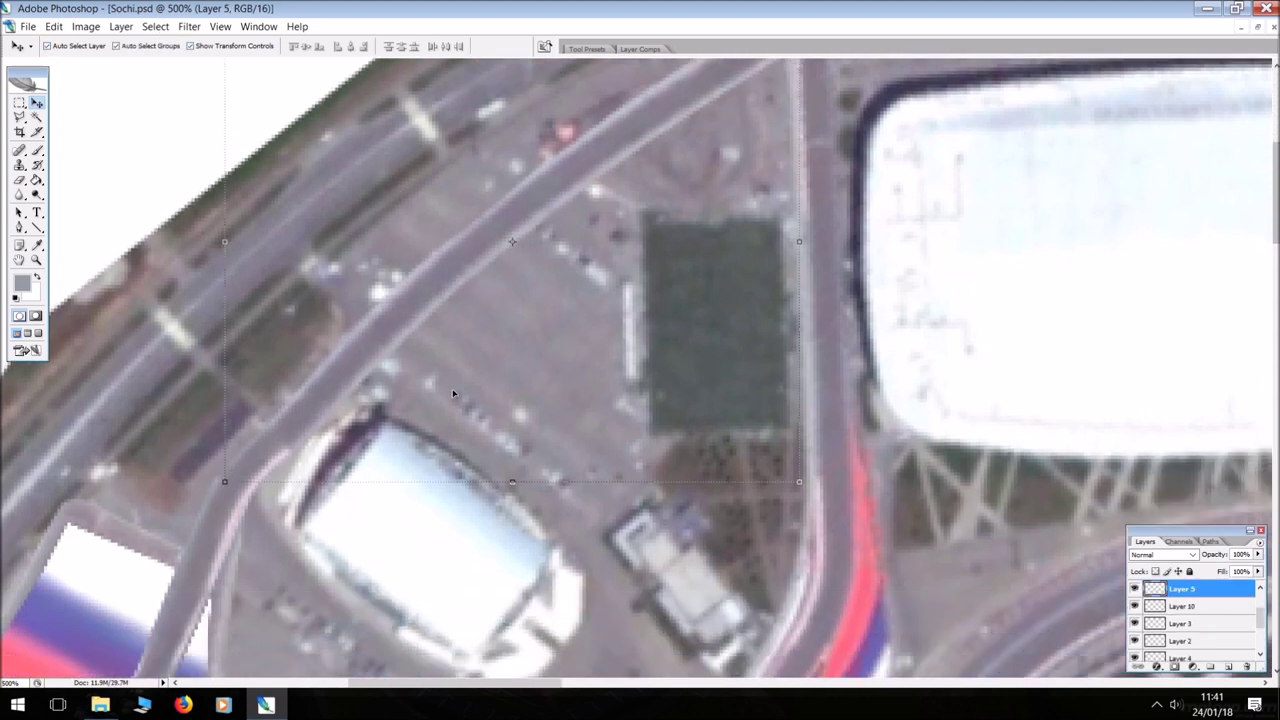
scroll(460, 385, up, 3)
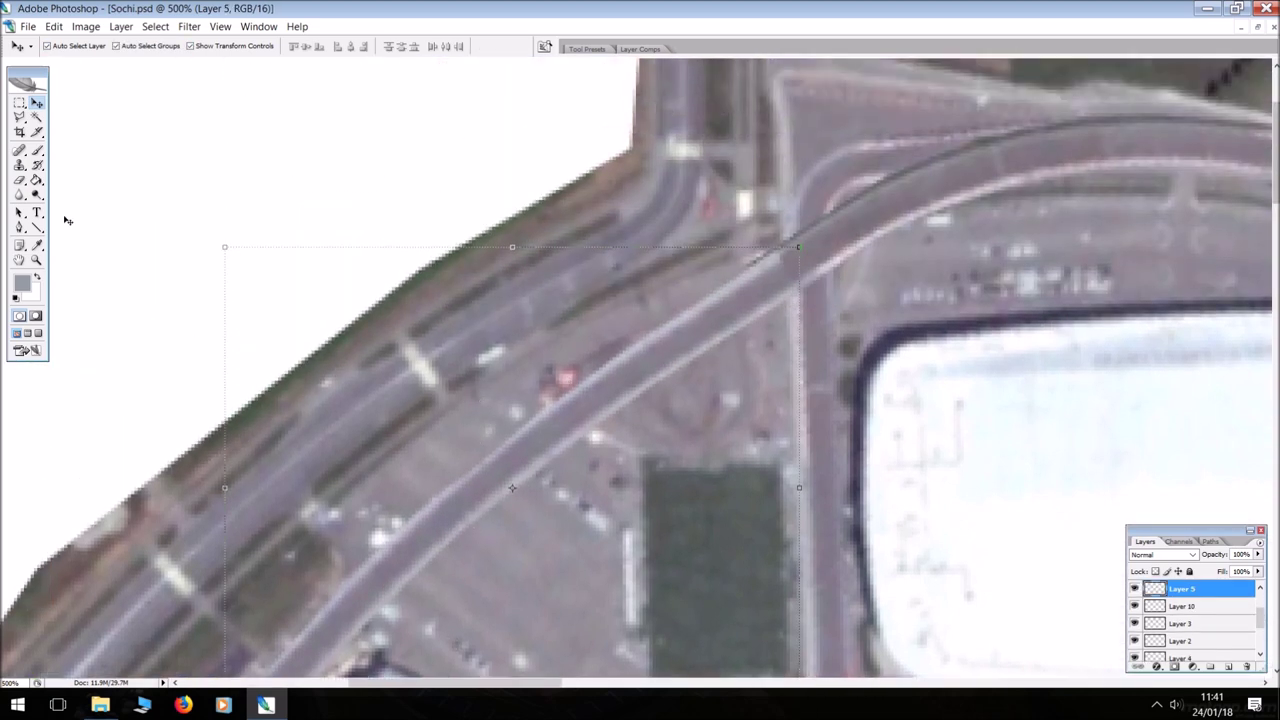
Erase the end of the Layer 11 curve where it covers the footbridge north of the rectangular arena
click(19, 195)
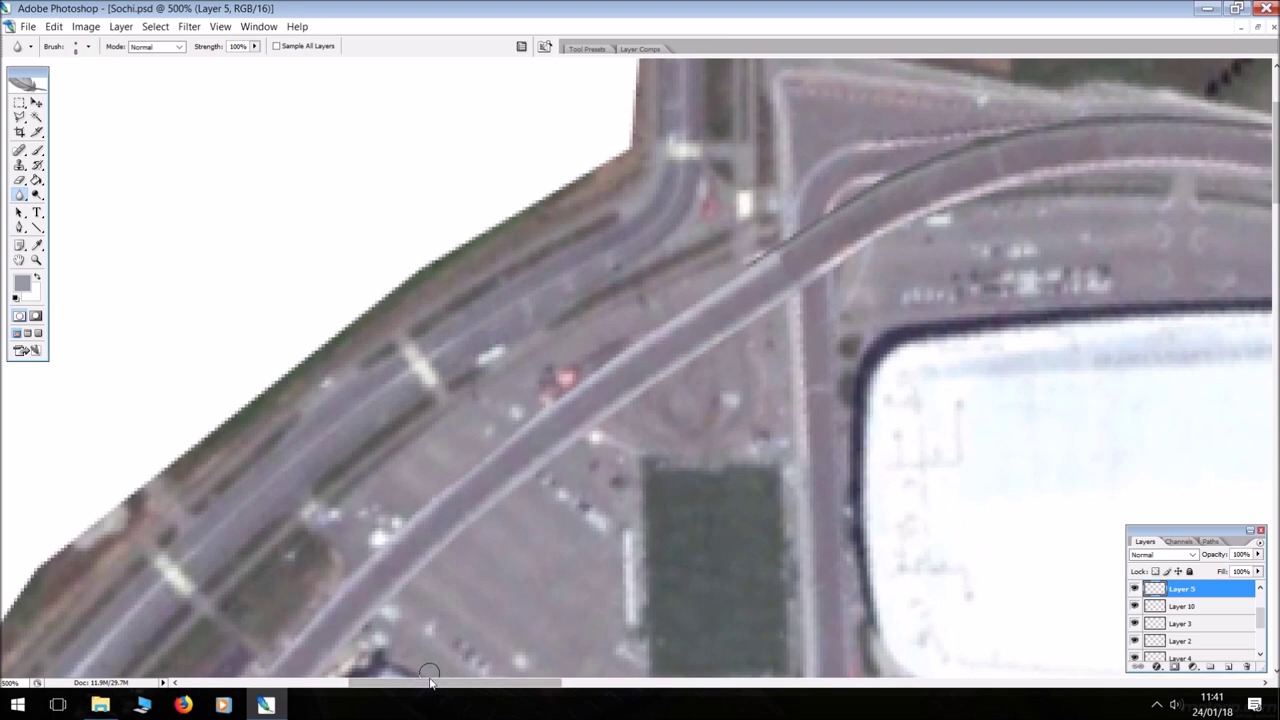
scroll(640, 370, right, 6)
scroll(640, 370, up, 1)
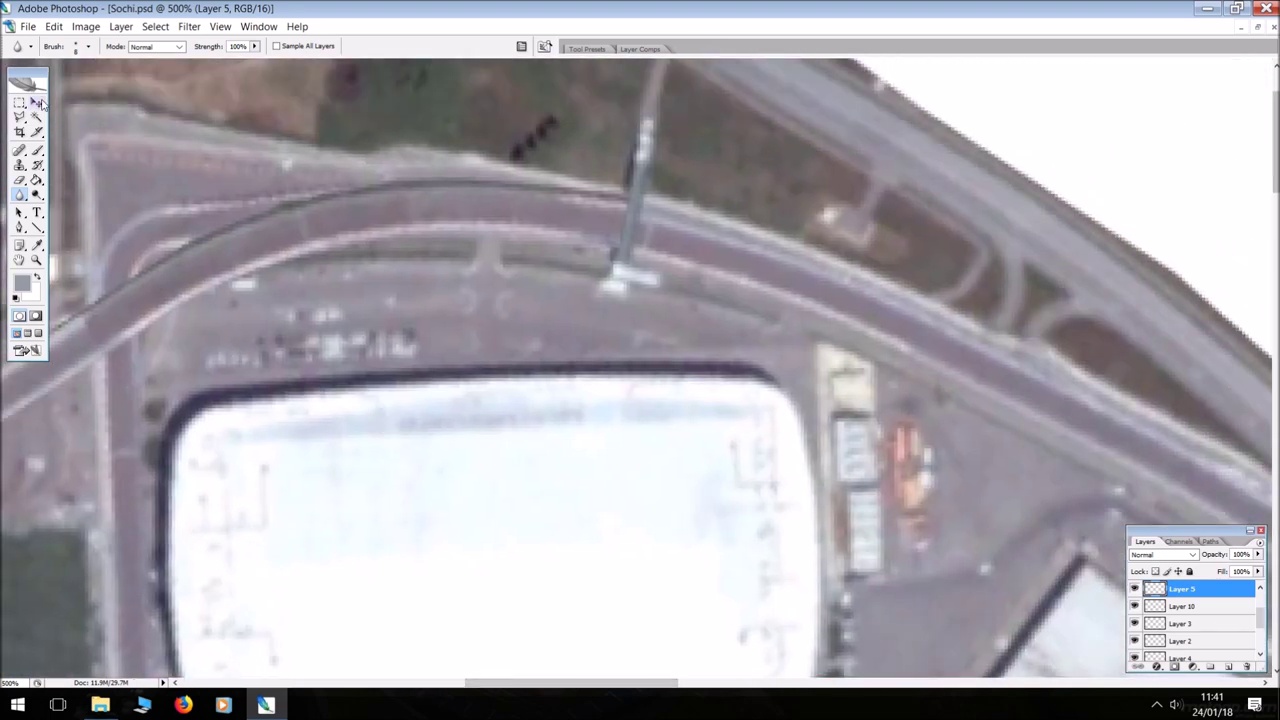
click(36, 104)
click(19, 180)
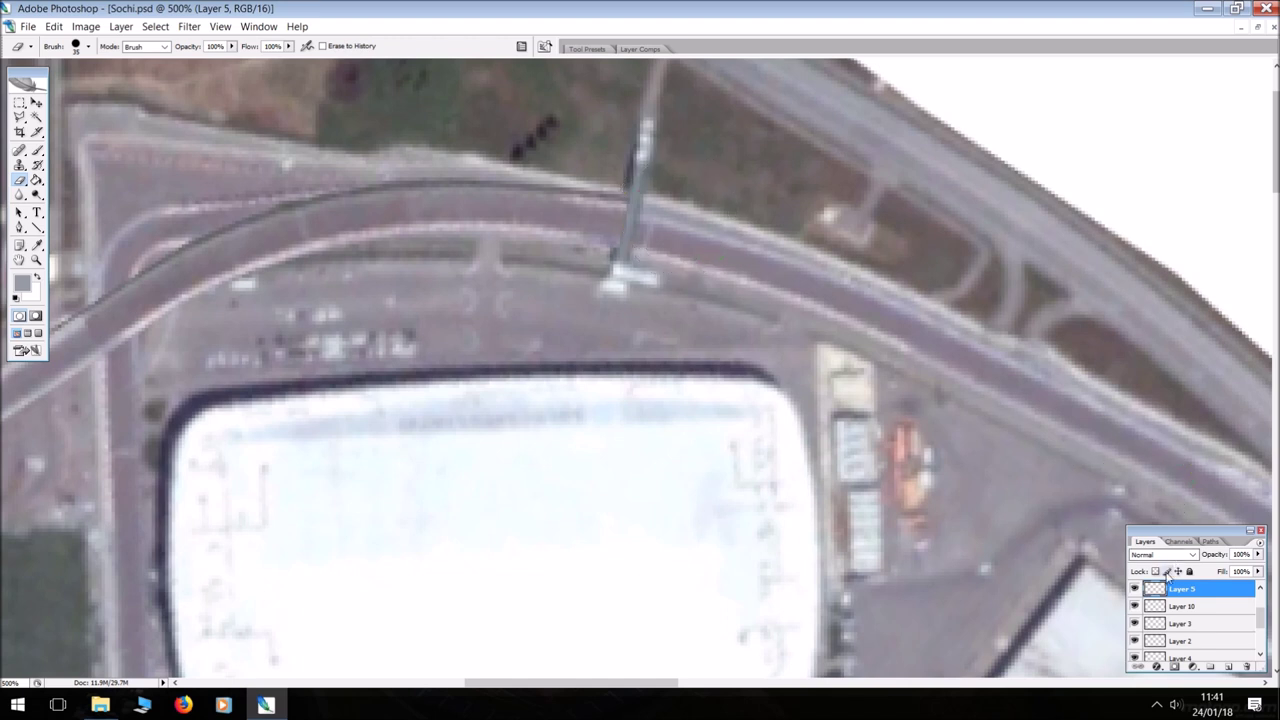
drag(1182, 590, 1209, 629)
scroll(1209, 629, down, 1)
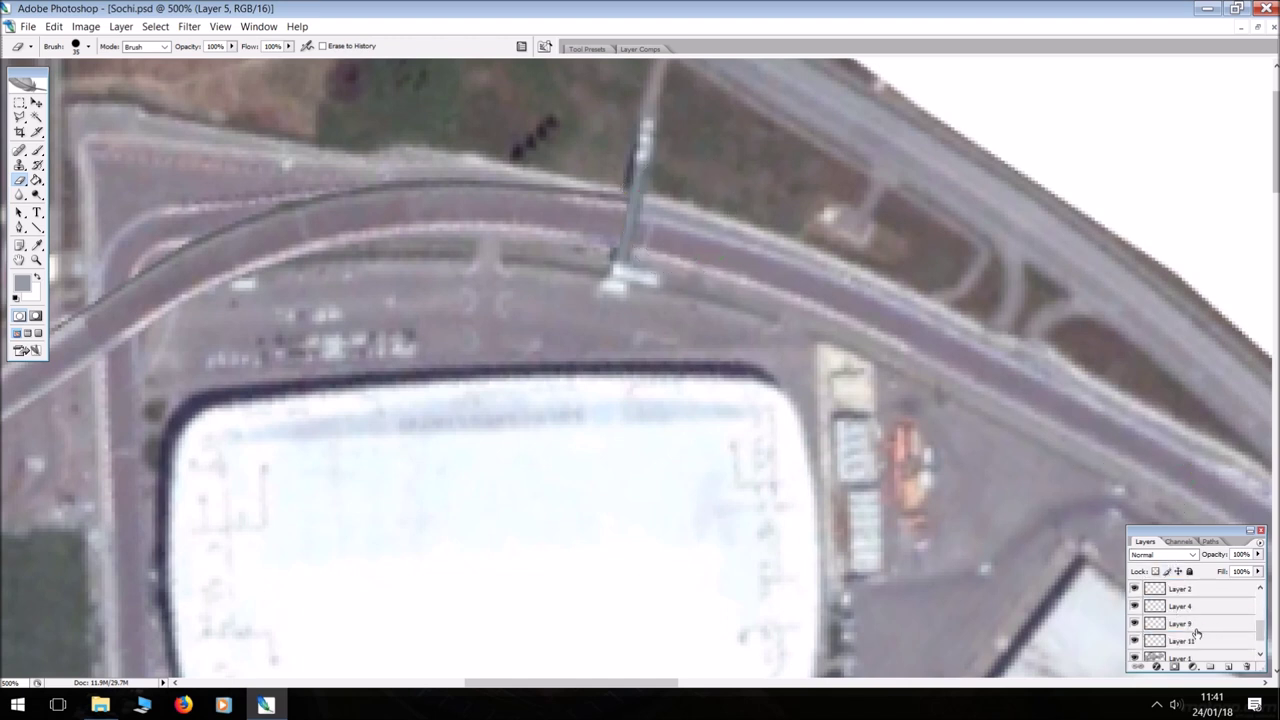
click(1192, 640)
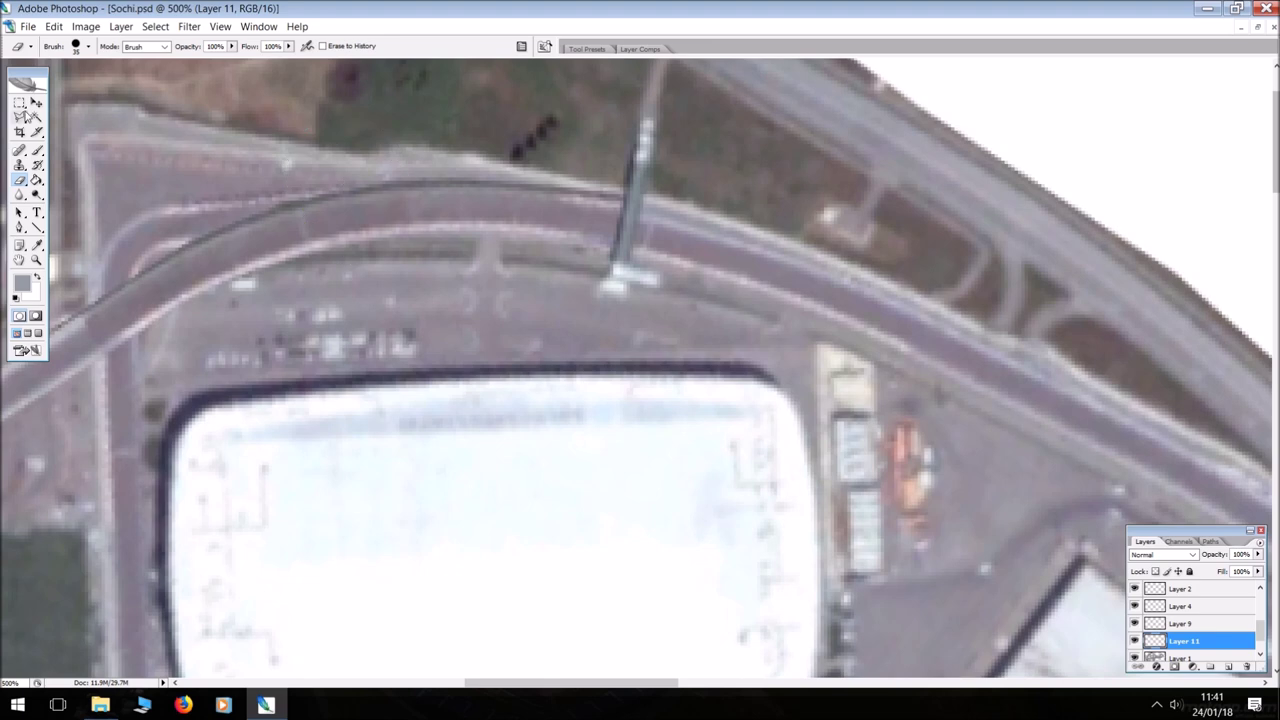
scroll(330, 300, down, 3)
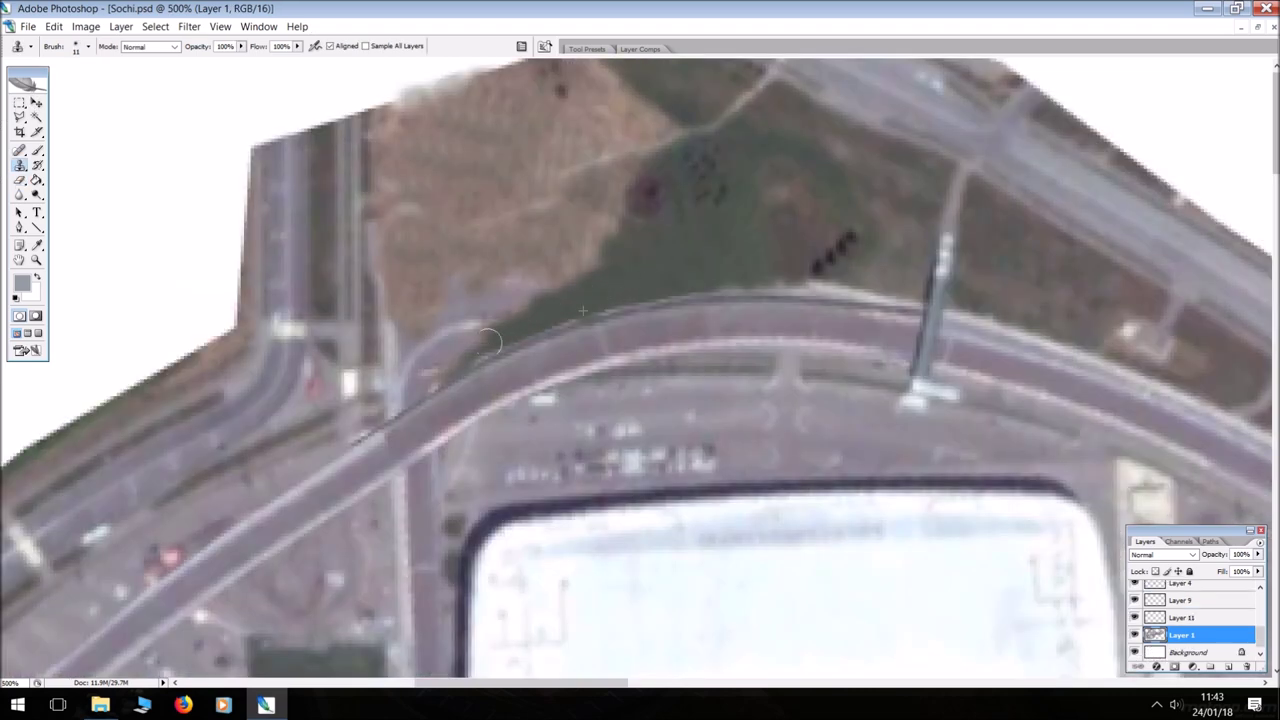
Clone the dark green grass on Layer 1 over the old track corner northwest of the rectangular arena with the Clone Stamp
drag(490, 341, 395, 372)
mouse_move(629, 270)
mouse_down()
mouse_move(500, 286)
mouse_move(571, 271)
mouse_move(554, 297)
mouse_move(471, 314)
mouse_move(446, 300)
mouse_move(443, 323)
mouse_move(482, 319)
mouse_move(466, 323)
mouse_up()
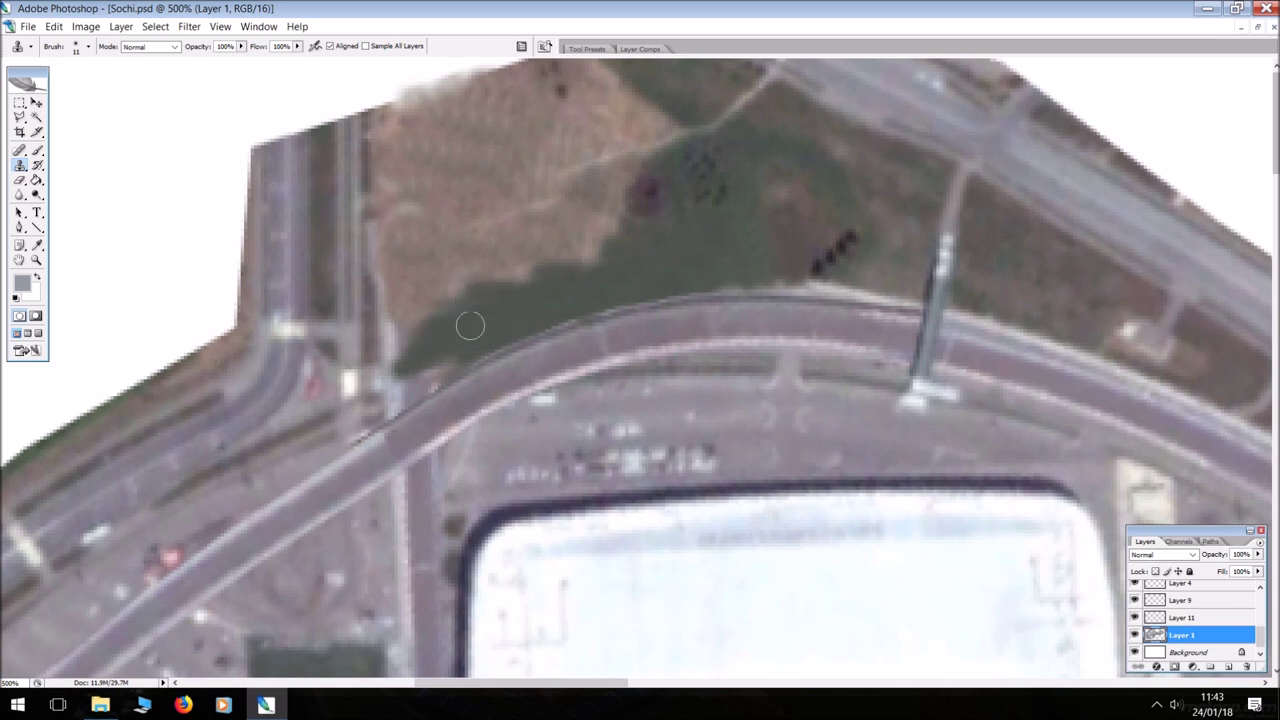
alt+click(501, 323)
mouse_move(474, 350)
mouse_down()
mouse_move(395, 400)
mouse_move(403, 369)
mouse_move(405, 412)
mouse_move(396, 323)
mouse_up()
key(ctrl+minus)
key(ctrl+minus)
key(ctrl+minus)
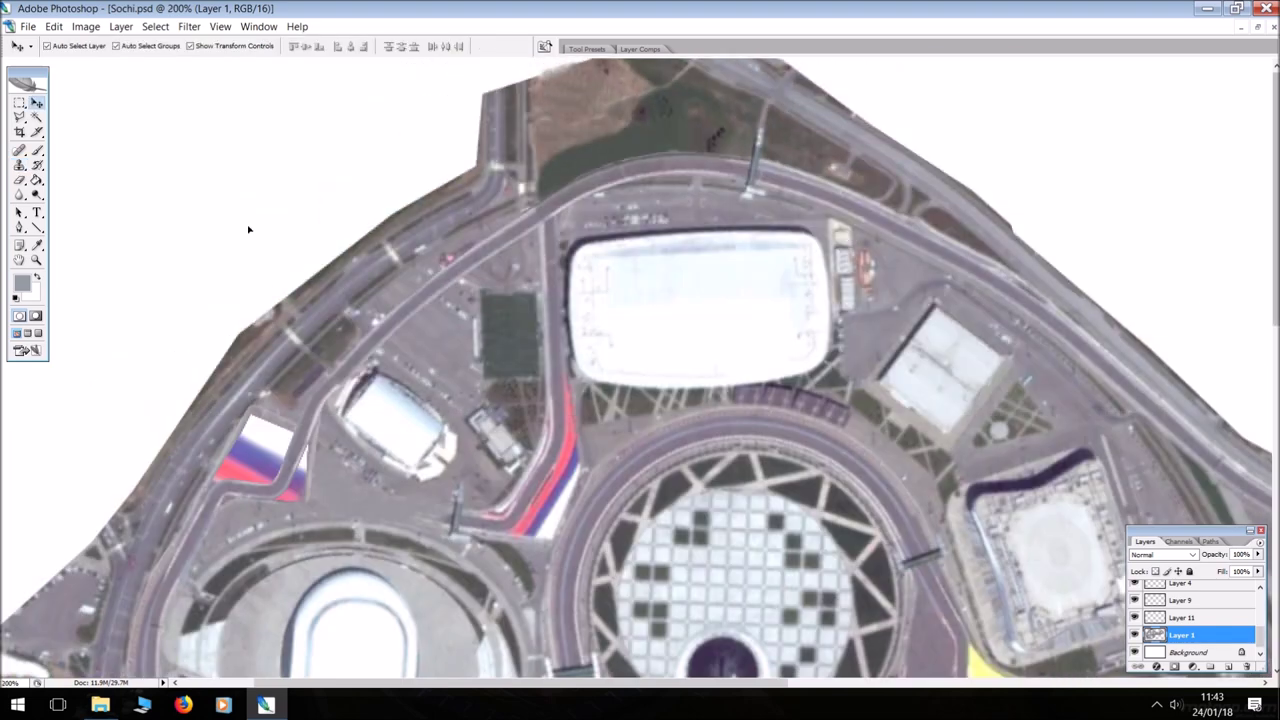
Examine the old track section with the red, blue and white run-off between the small arena and the circular plaza
scroll(546, 376, down, 2)
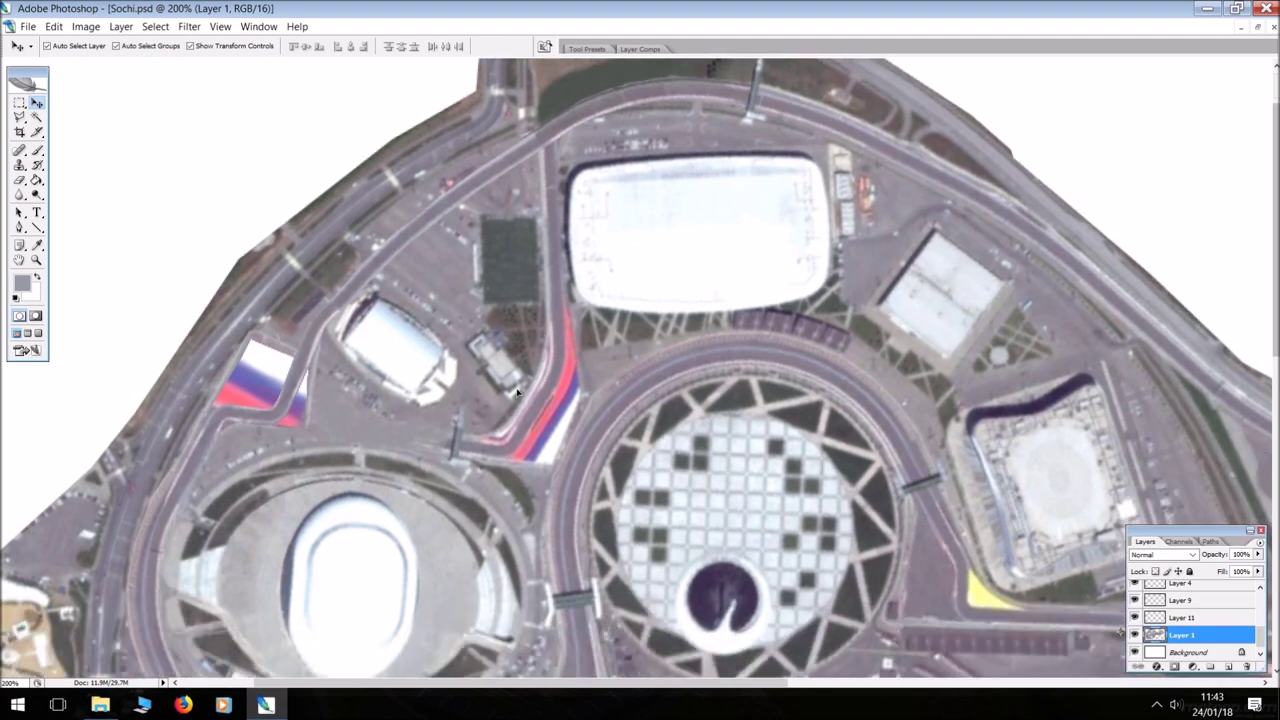
scroll(524, 397, down, 2)
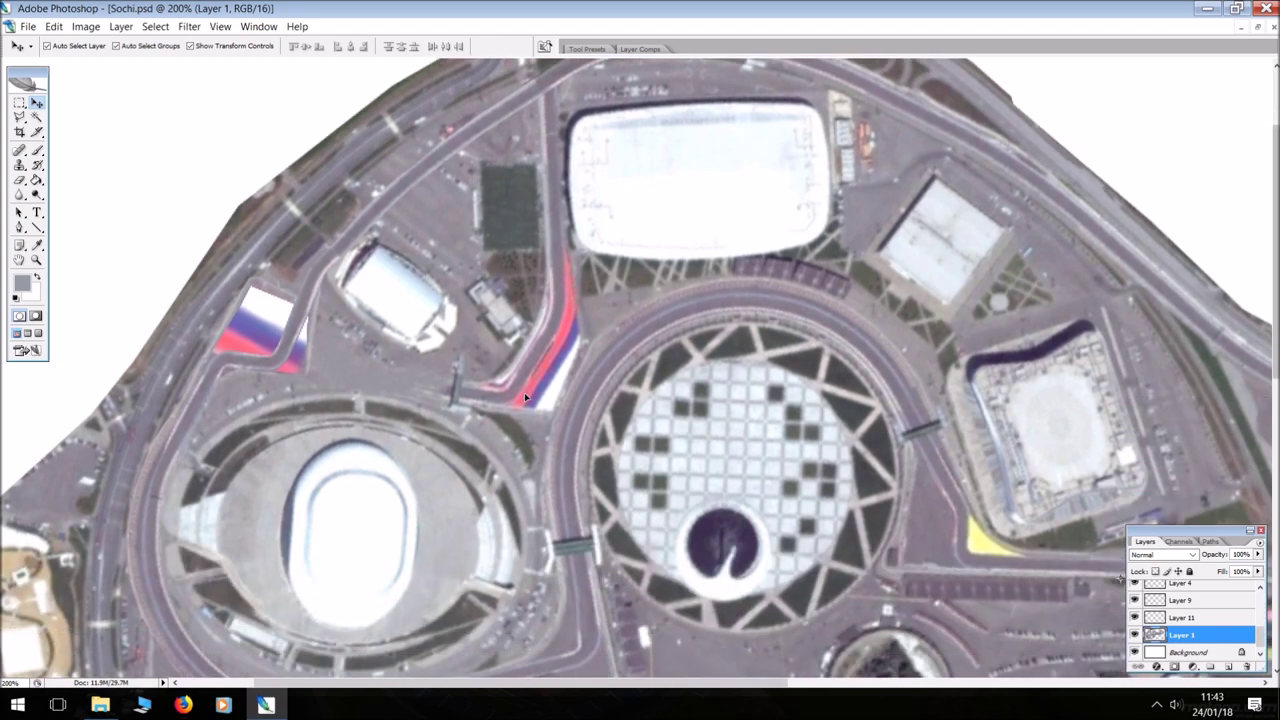
key(ctrl+plus)
key(ctrl+plus)
key(ctrl+plus)
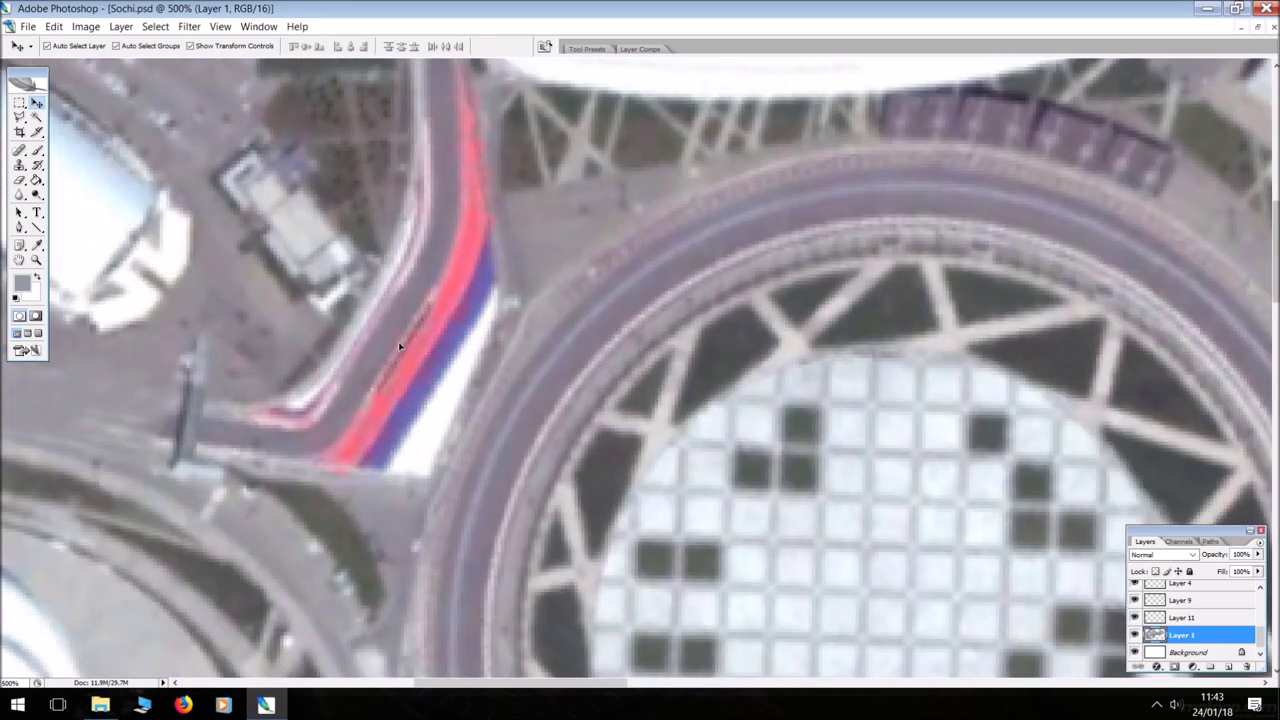
scroll(398, 341, up, 1)
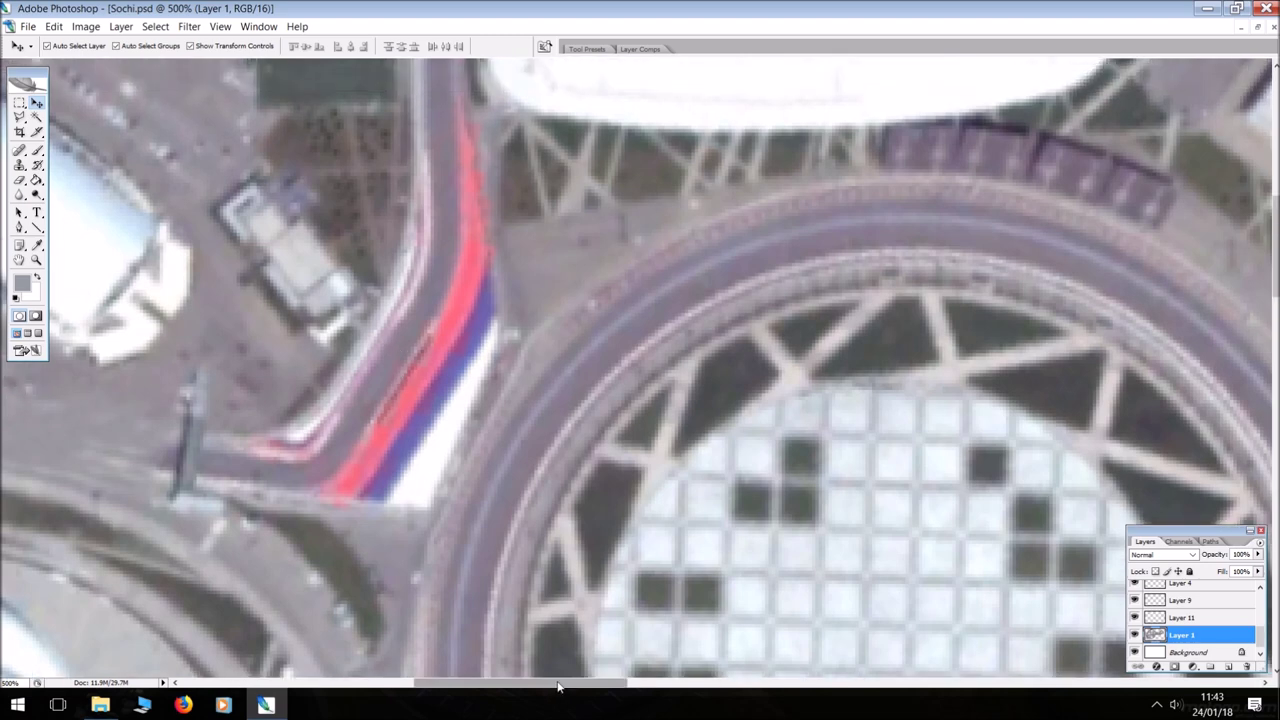
drag(600, 688, 557, 688)
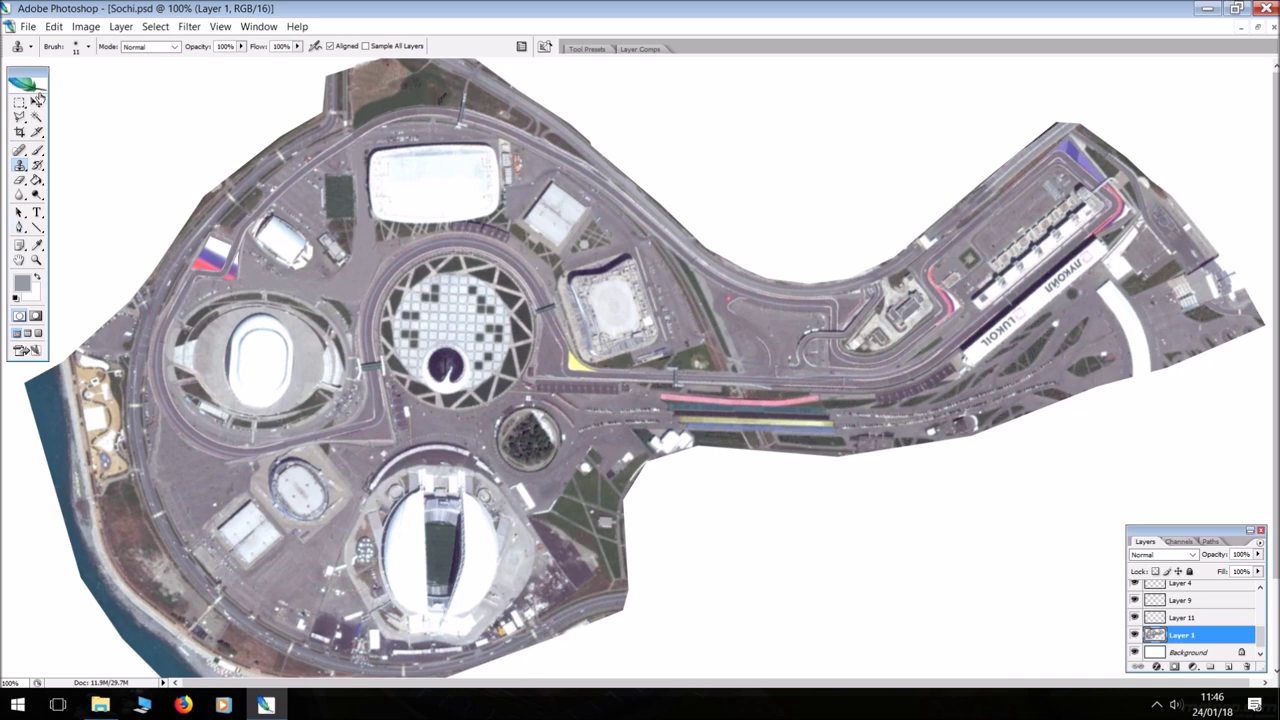
Examine the track and open asphalt between the square arena and the Lukoil grandstand for the next change to the route
click(37, 103)
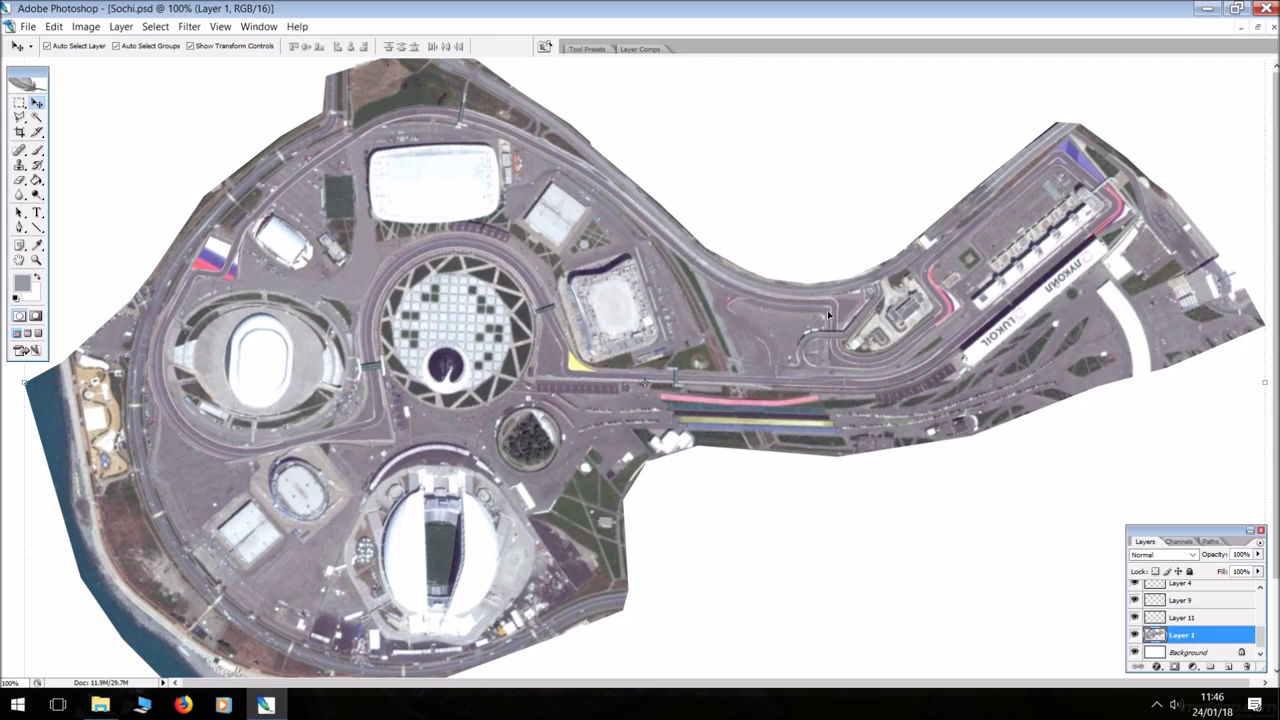
key(ctrl+plus)
key(ctrl+plus)
key(ctrl+plus)
scroll(820, 309, up, 3)
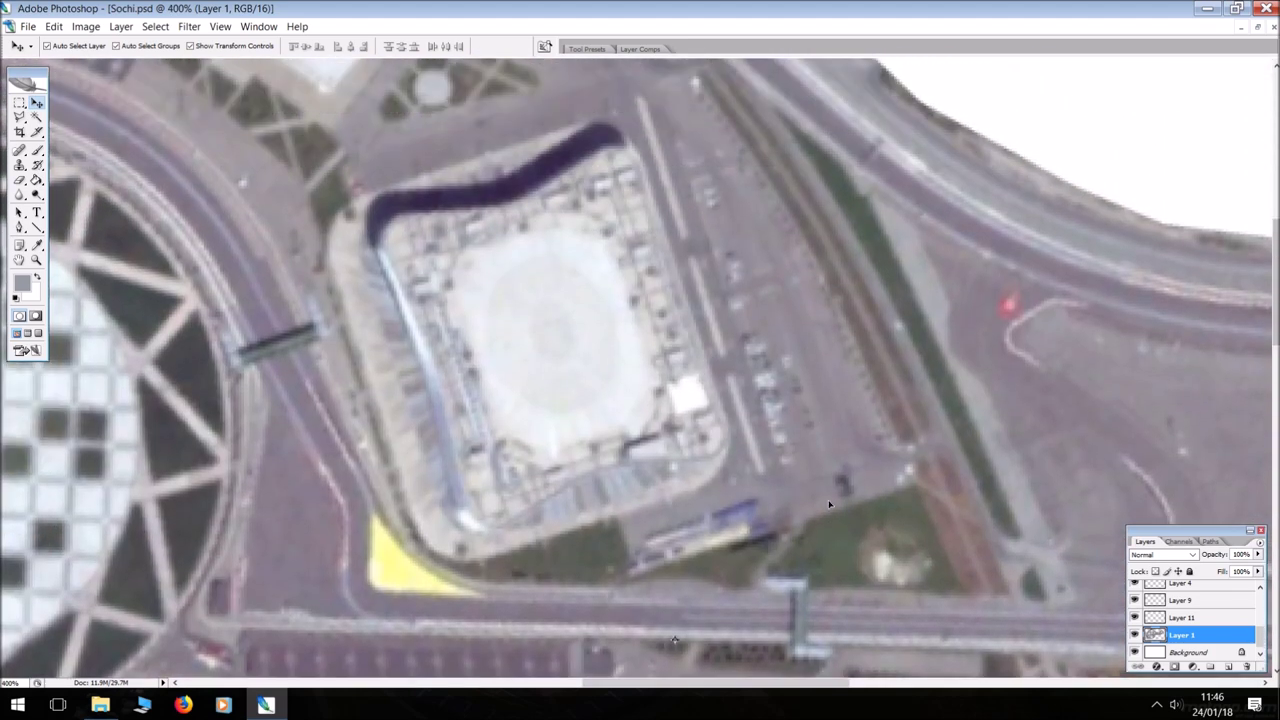
drag(725, 683, 876, 684)
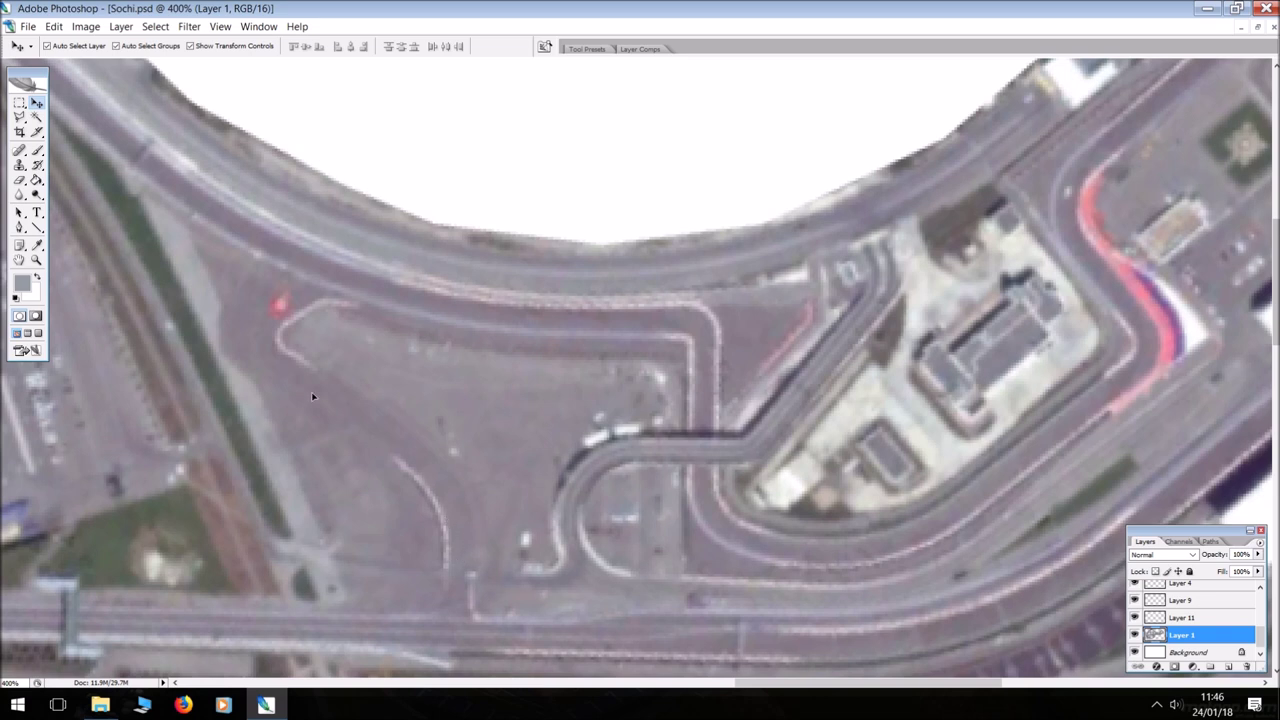
click(723, 706)
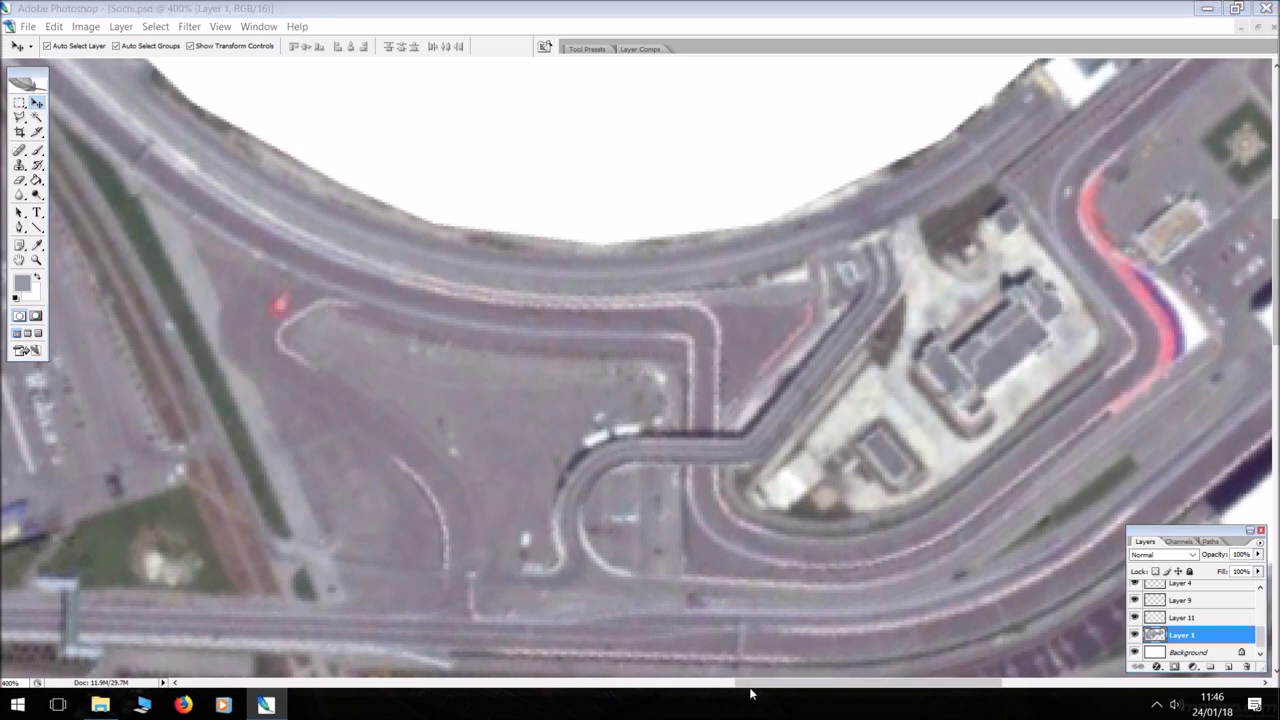
click(766, 689)
drag(766, 689, 722, 683)
scroll(620, 477, left, 2)
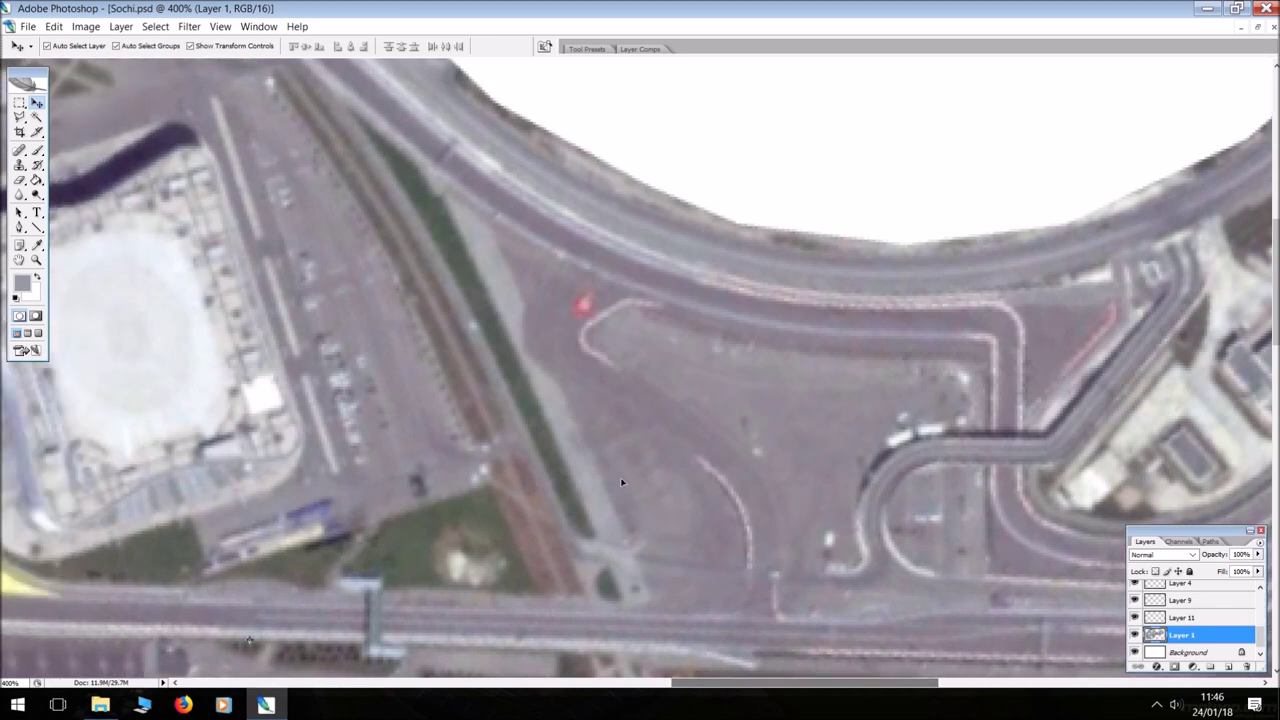
scroll(620, 477, up, 3)
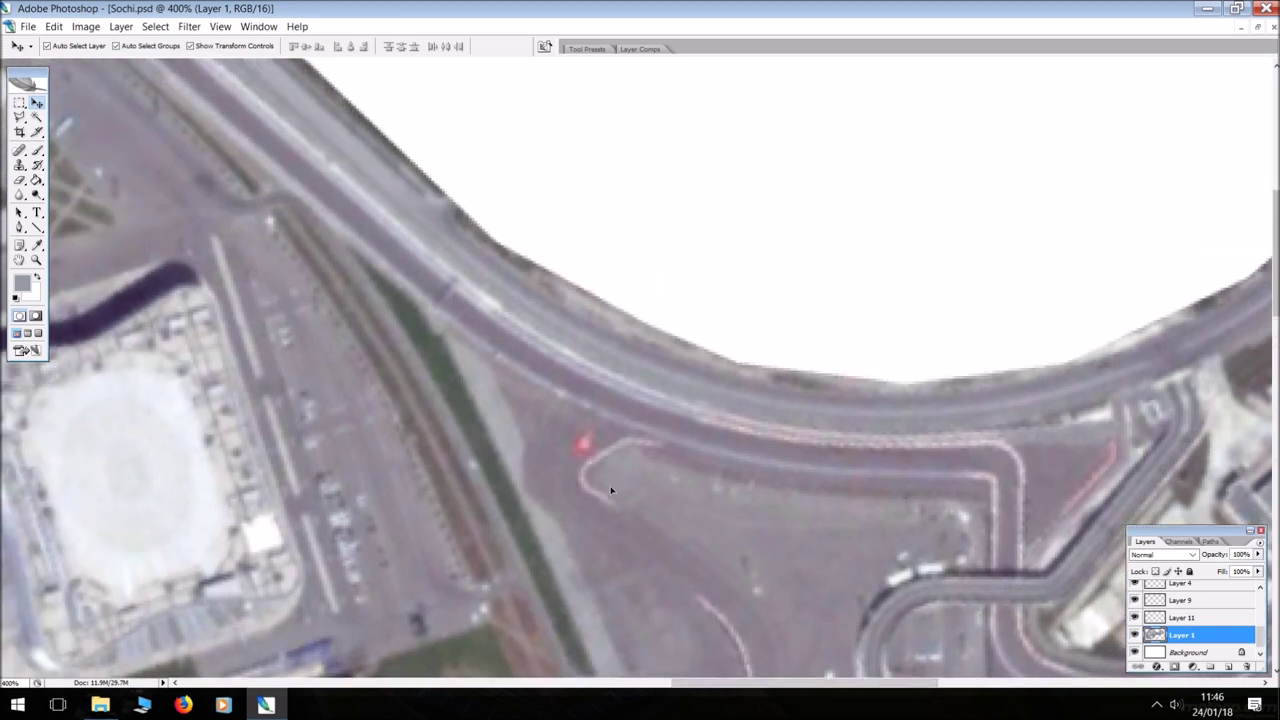
scroll(924, 494, down, 2)
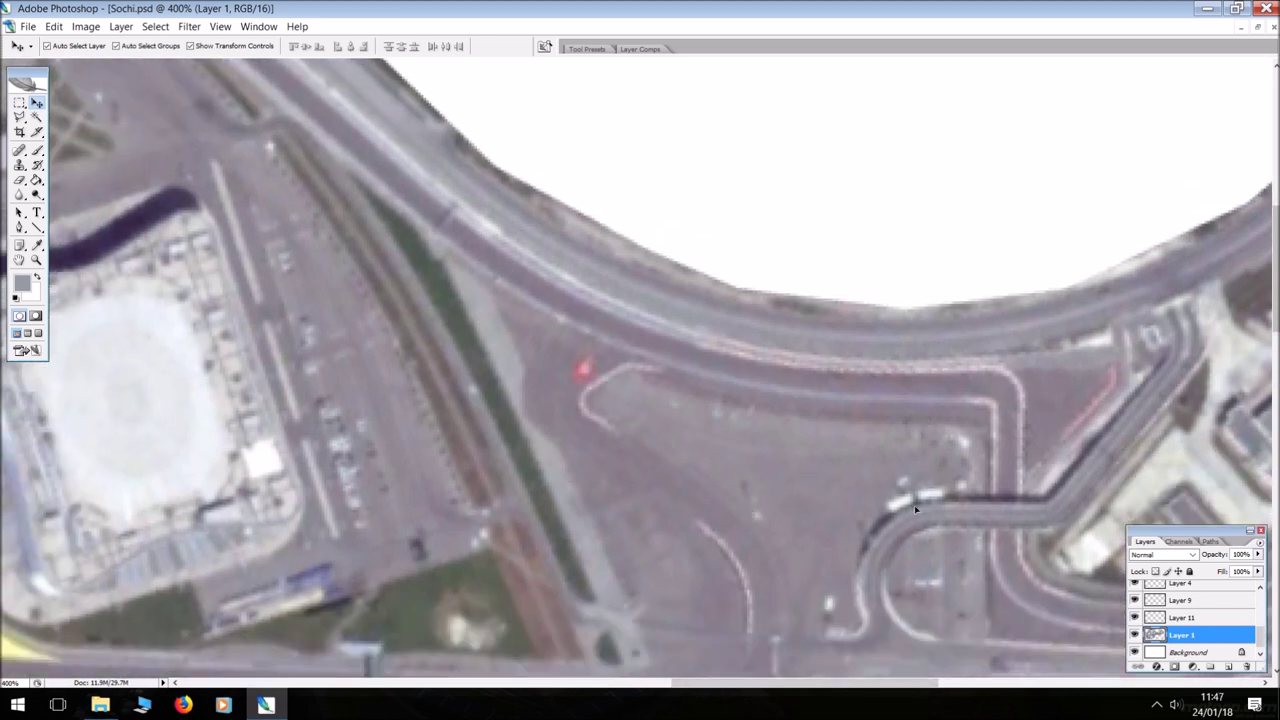
Compare the striped run-off corner beside the small arena with the tight corners east of the square arena
drag(919, 682, 545, 666)
scroll(489, 500, up, 5)
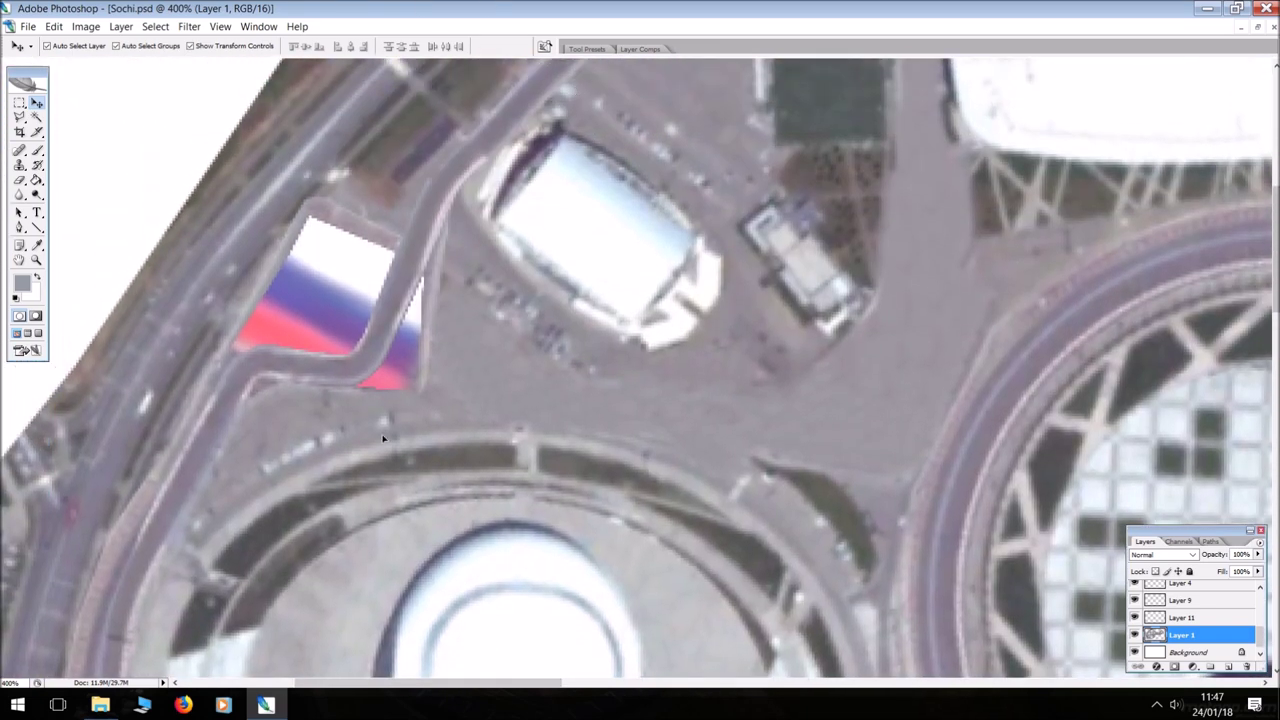
drag(420, 682, 854, 682)
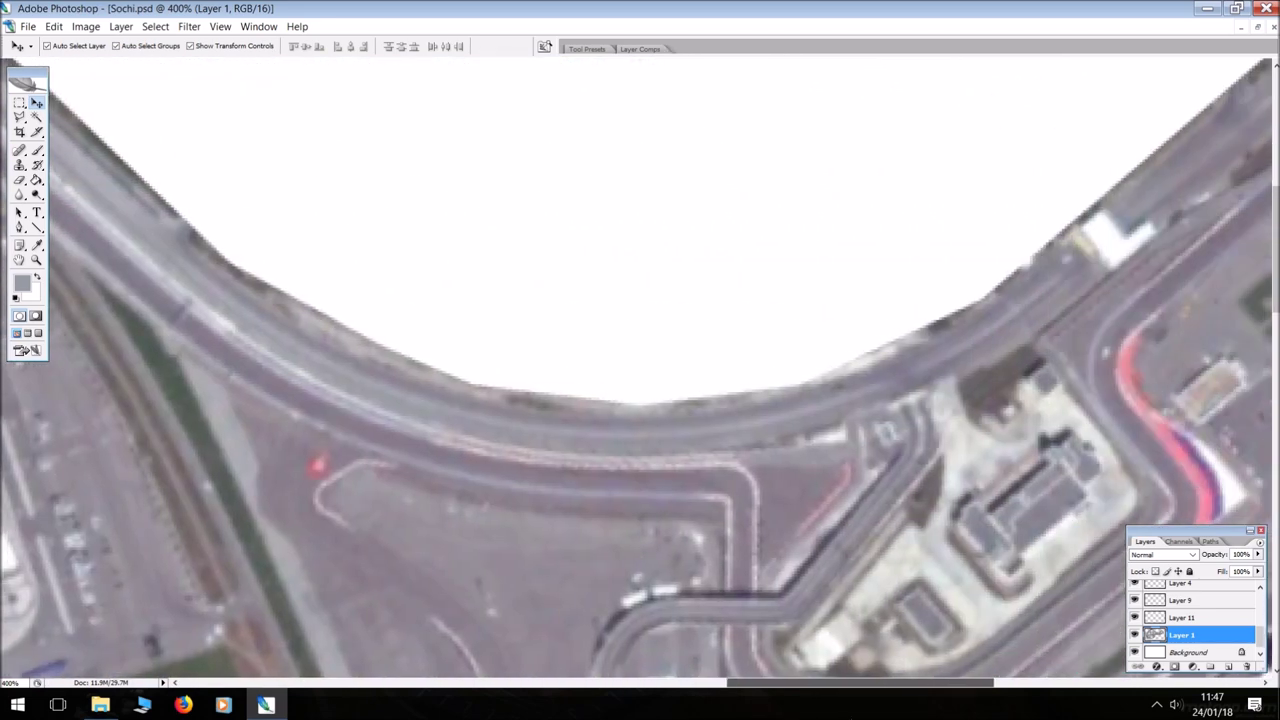
scroll(783, 530, down, 1)
scroll(783, 530, down, 1)
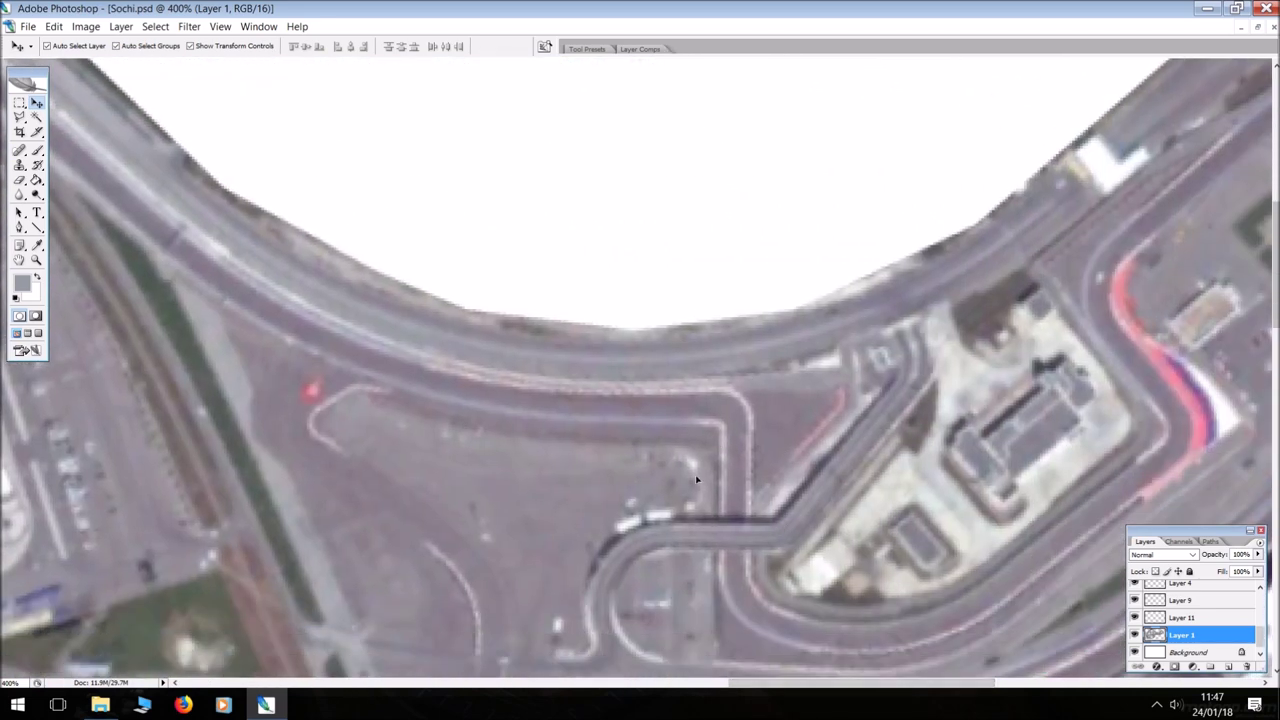
scroll(725, 435, down, 3)
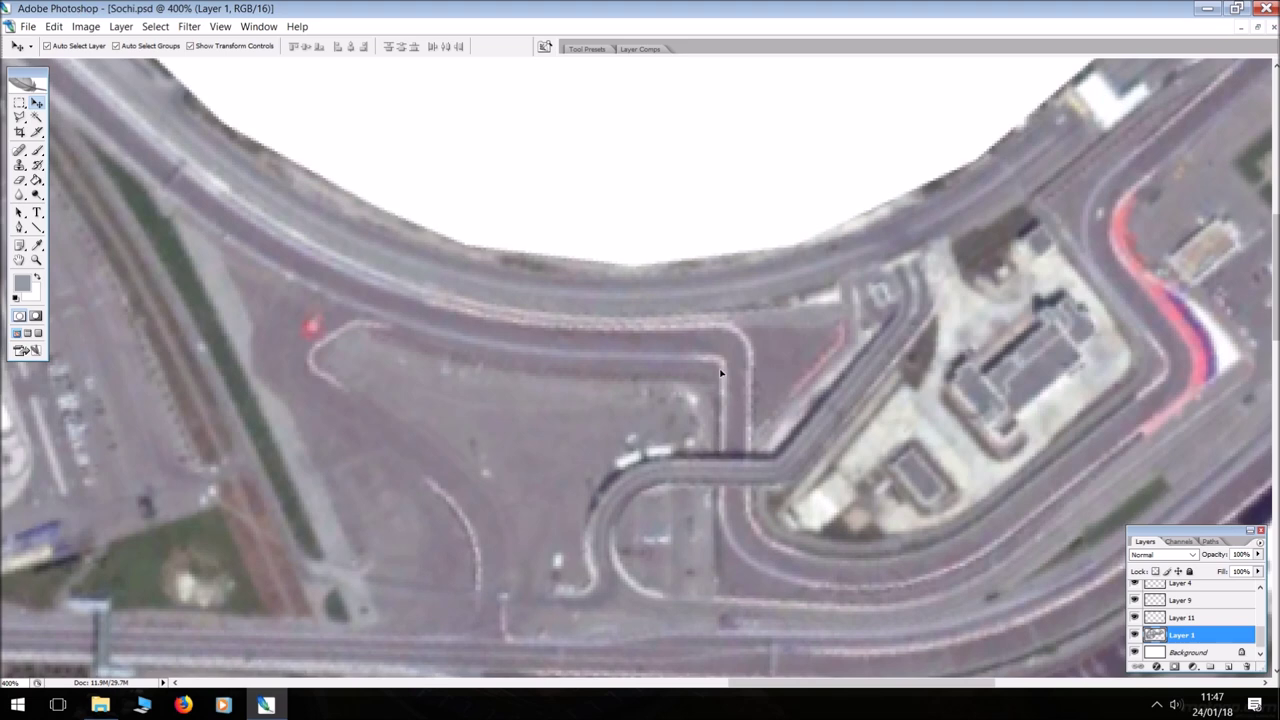
scroll(718, 372, up, 5)
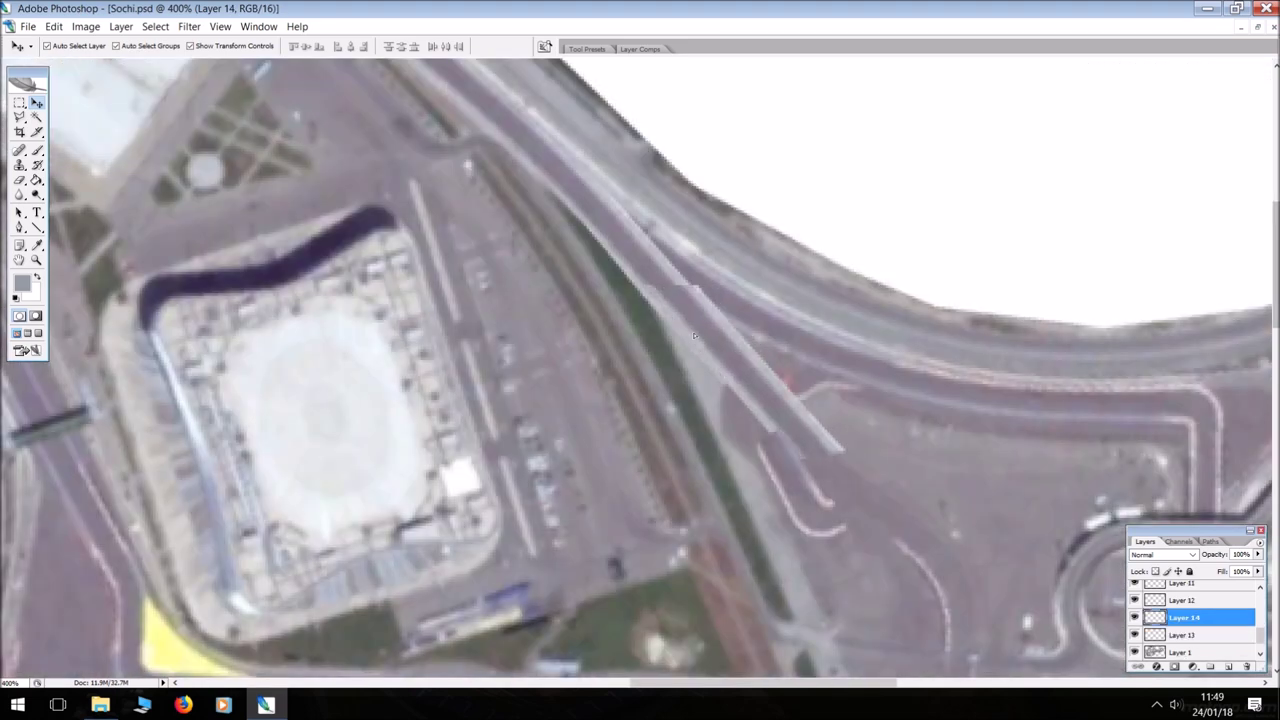
Move the kerbed corner on Layer 12 to the end of the new straight east of the square arena and rotate it -11.4°
click(1183, 600)
drag(803, 472, 806, 439)
drag(875, 526, 888, 510)
drag(778, 430, 786, 423)
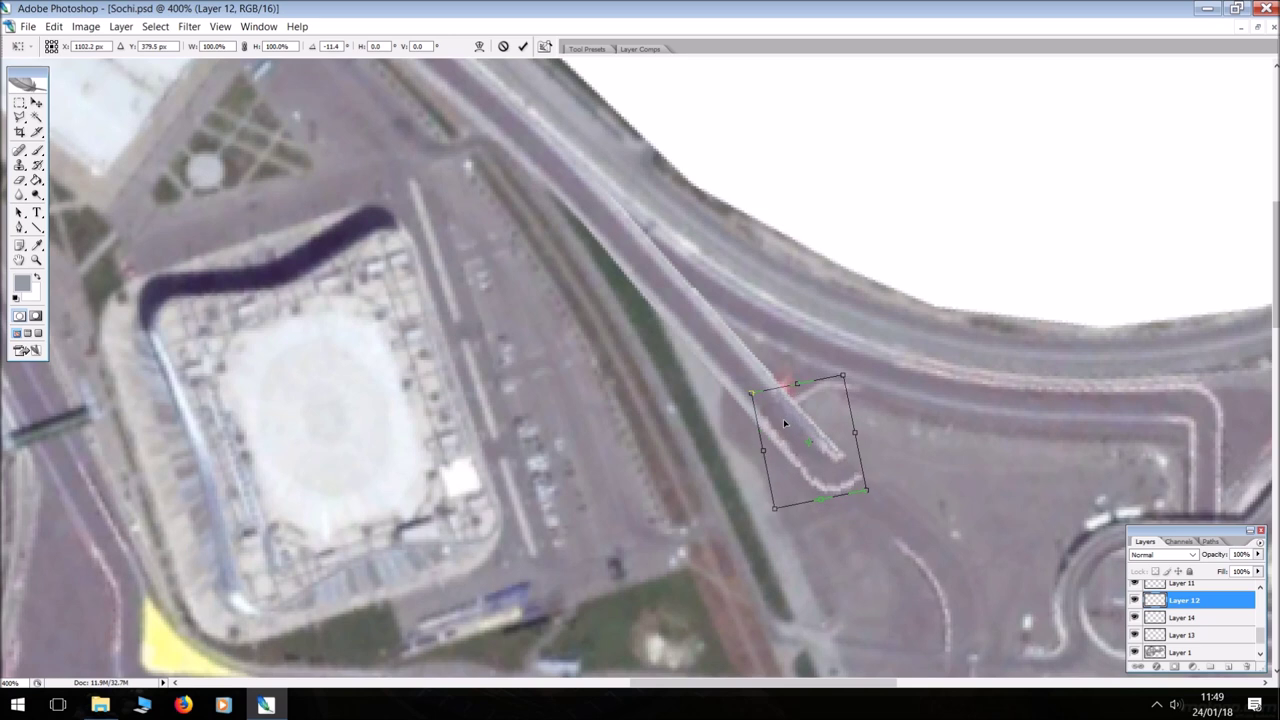
key(Return)
Fine-tune the Layer 12 corner by rotating it another -1.1° and shifting it slightly southeast to line up with the straight's edges
drag(783, 414, 775, 413)
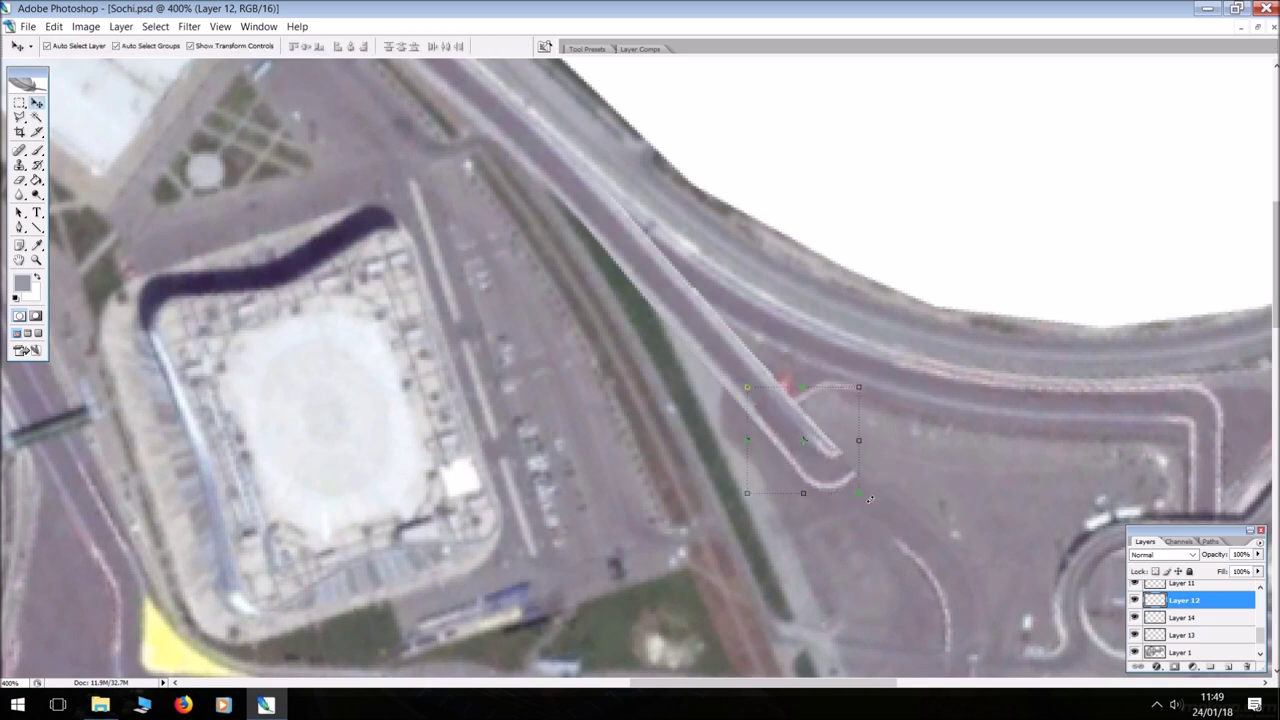
key(ctrl+t)
drag(797, 445, 813, 457)
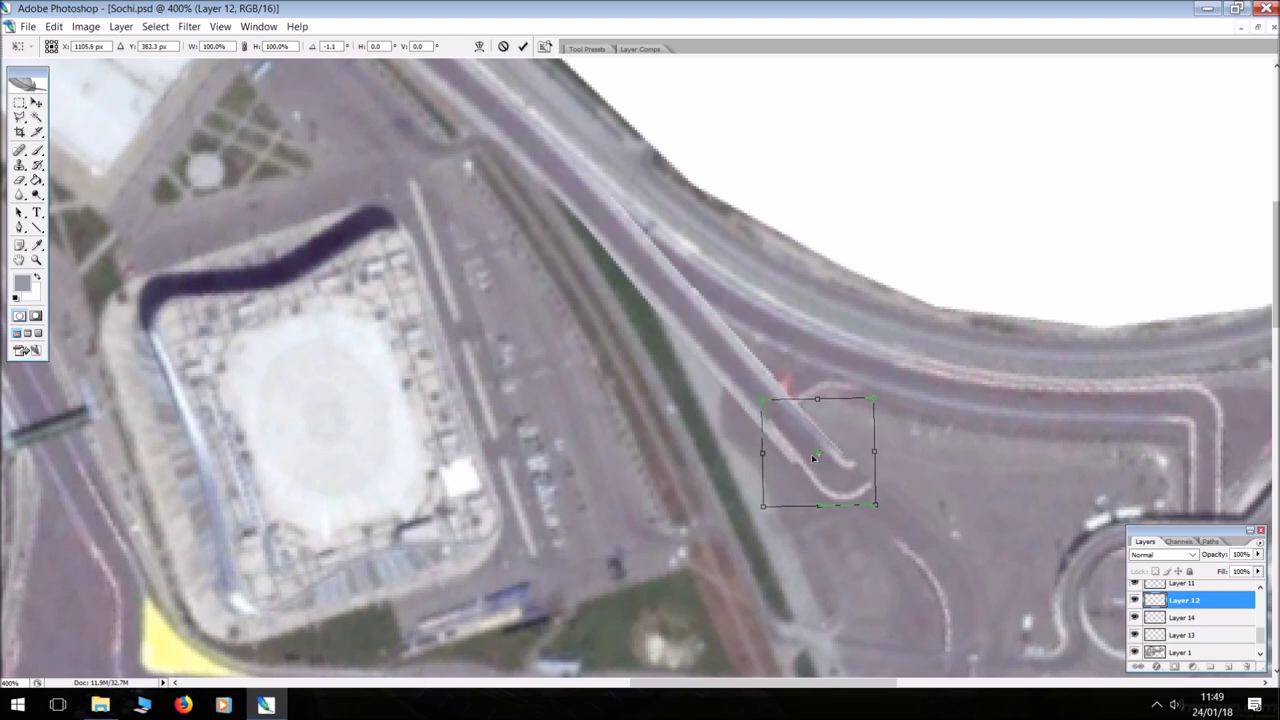
key(Return)
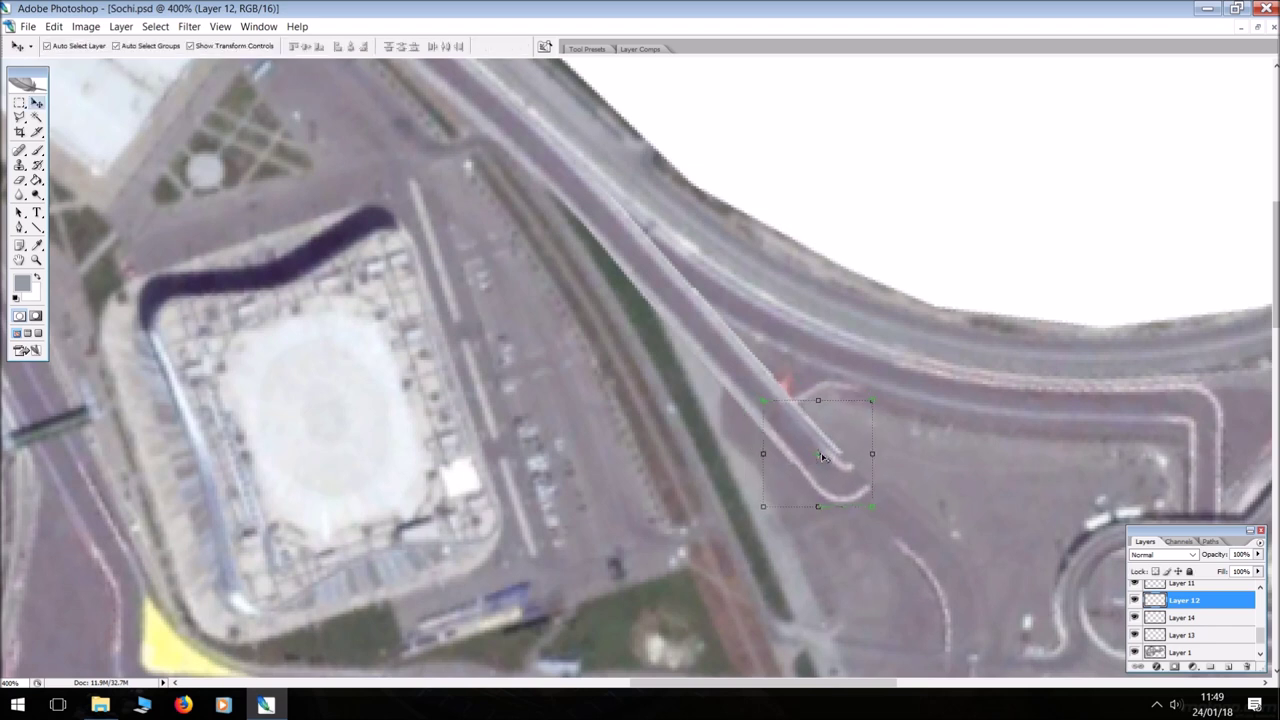
Erase the end of the Layer 14 straight where it overlaps the kerbed corner east of the square arena
click(1171, 620)
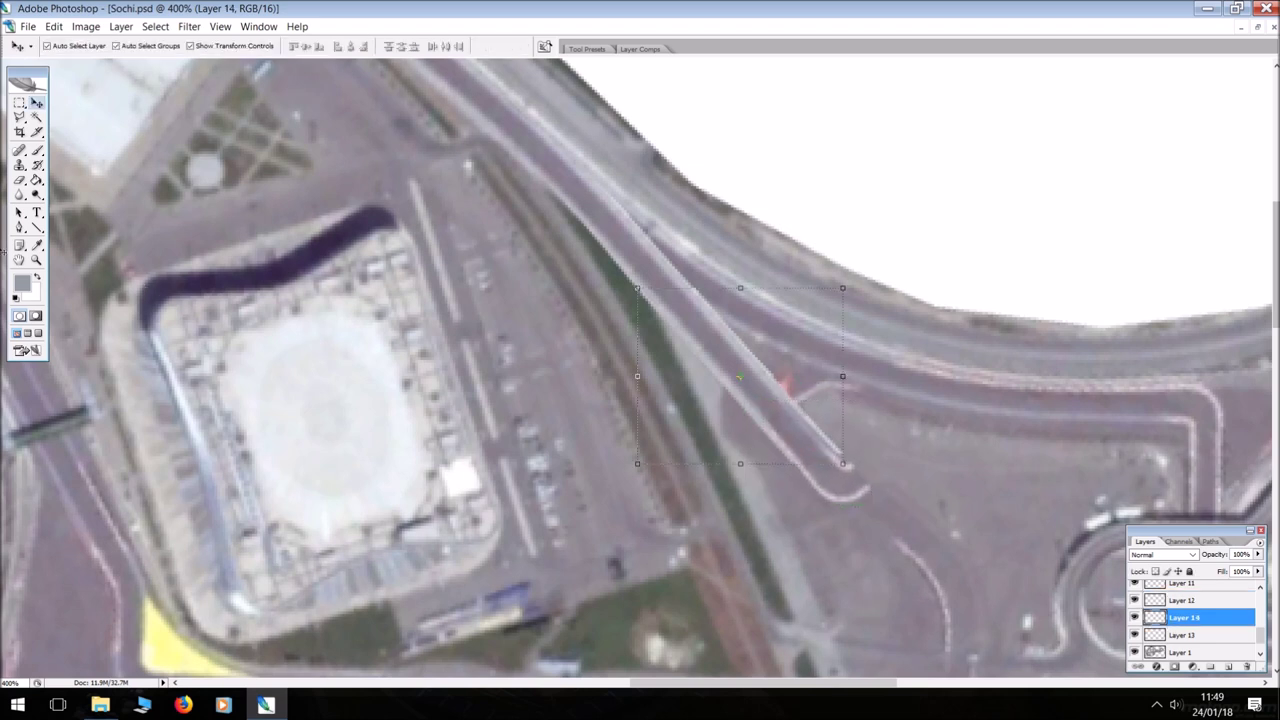
key(e)
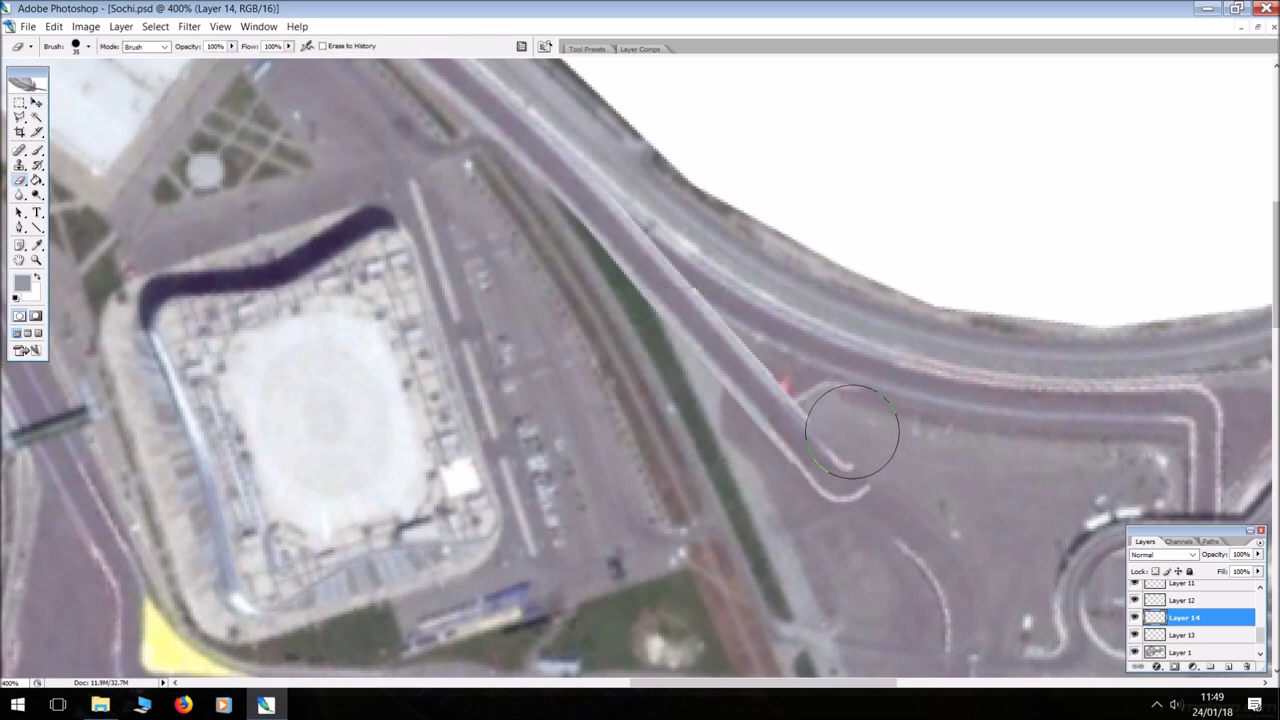
drag(852, 431, 837, 414)
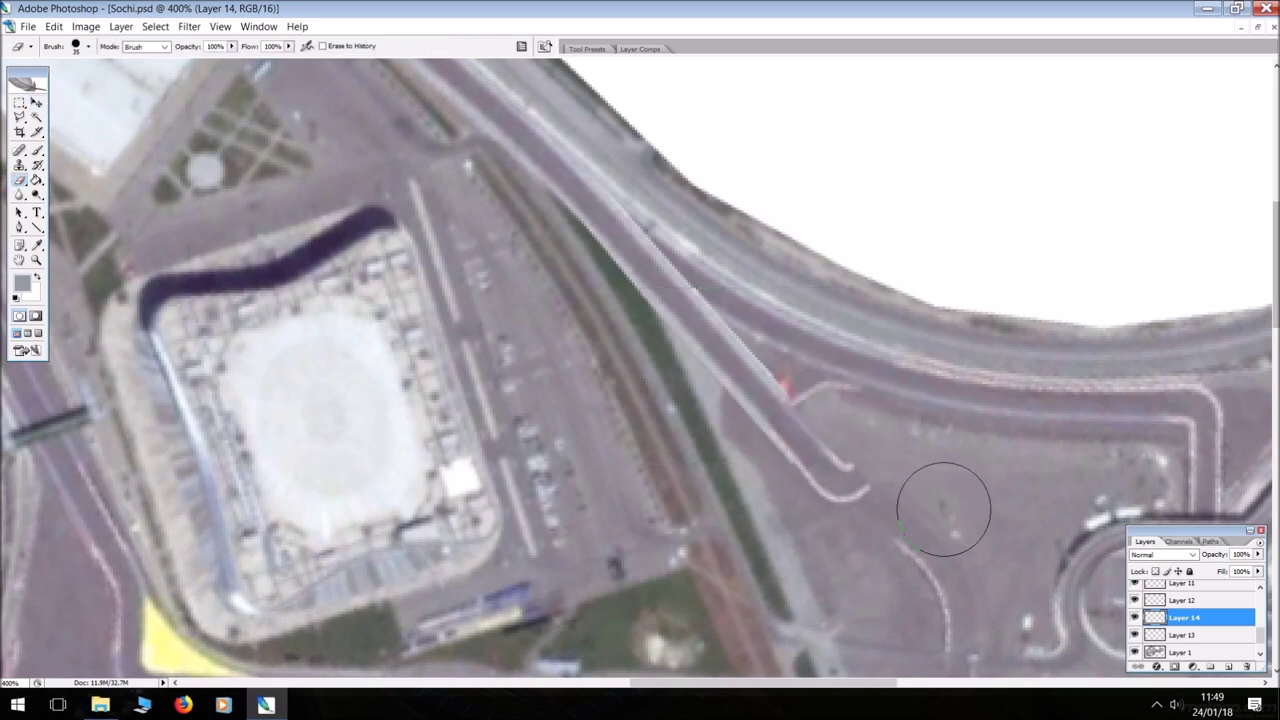
click(37, 104)
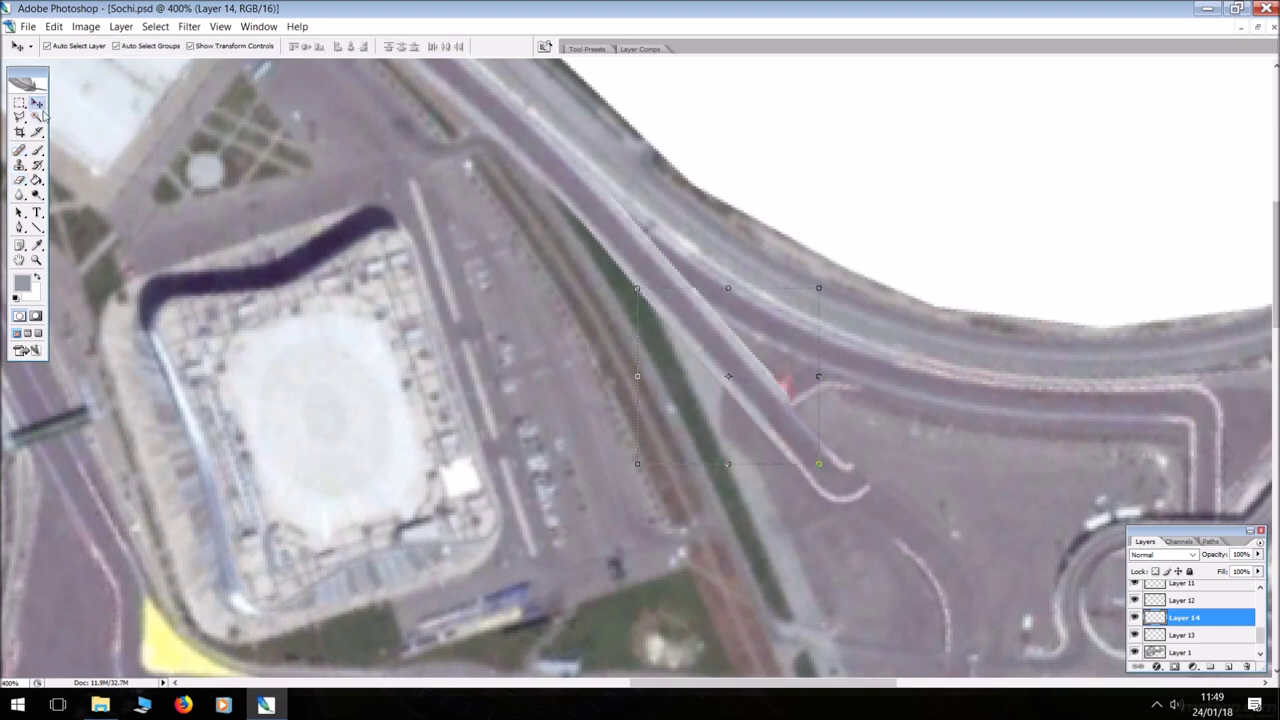
Outline the kerbed curve south of the small buildings, copy it to a new layer and place it on the open asphalt east of the new corner
scroll(971, 639, down, 2)
drag(764, 680, 866, 708)
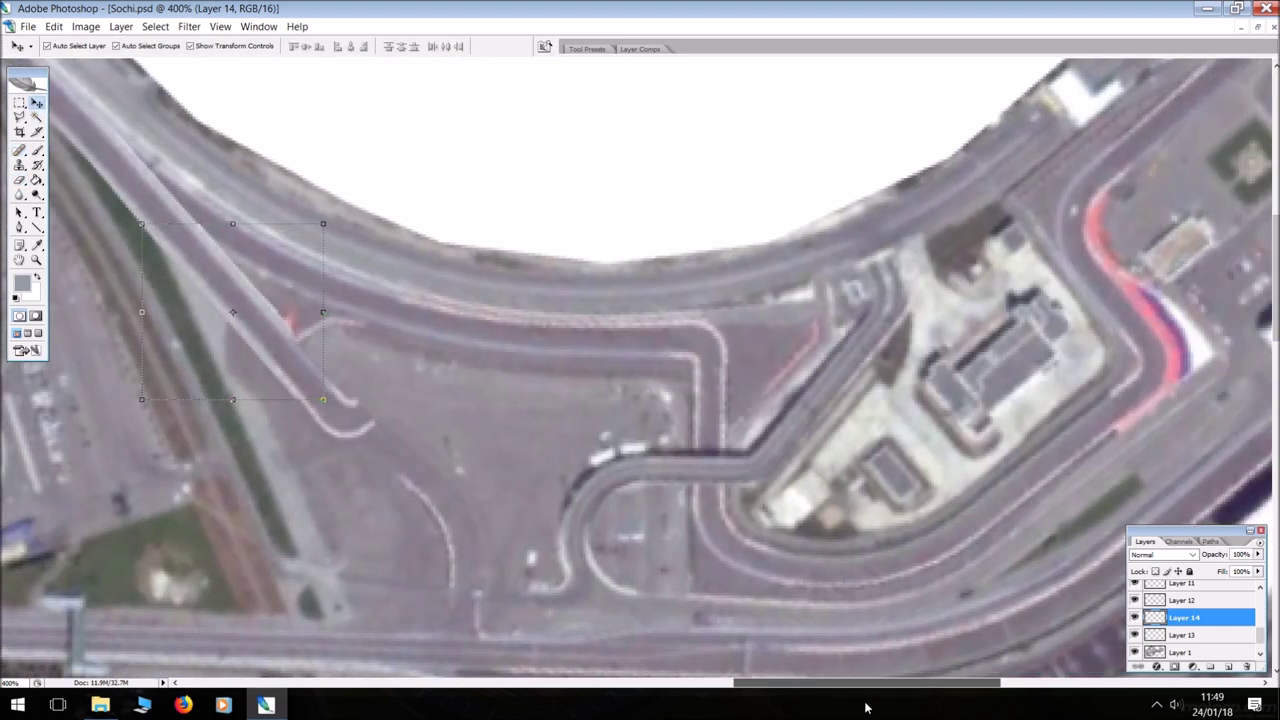
key(l)
scroll(530, 640, down, 3)
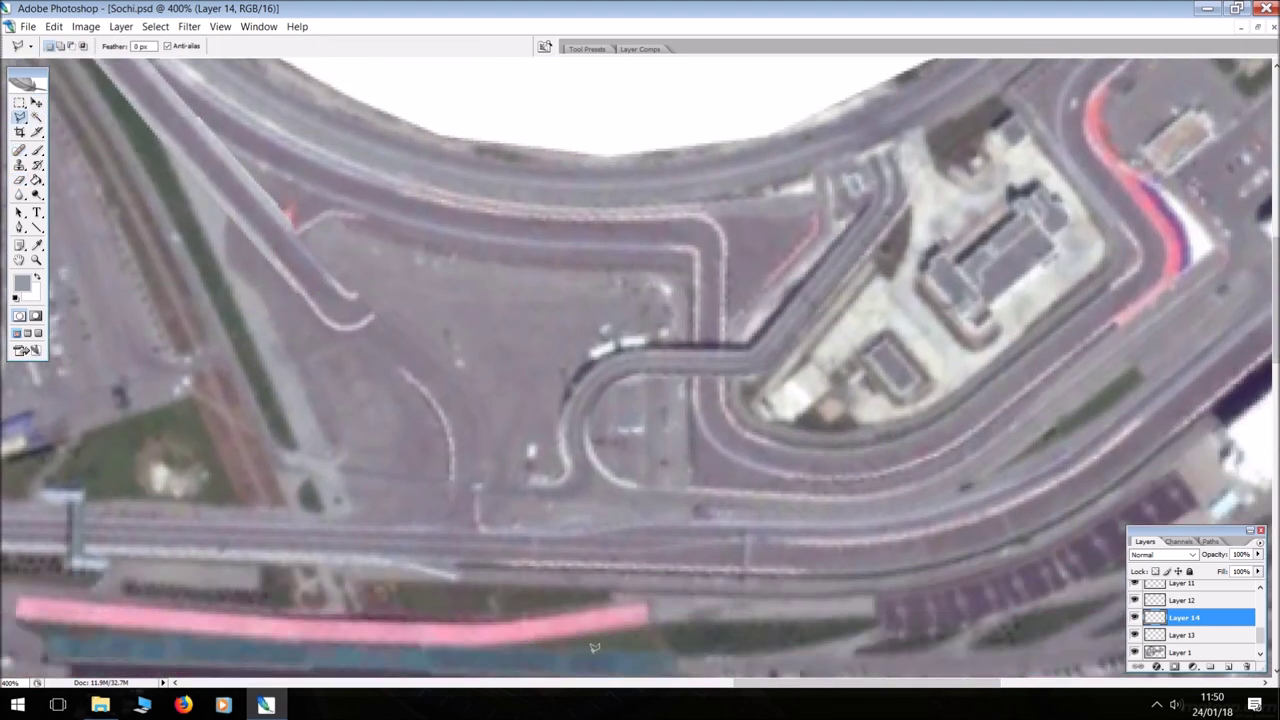
click(1000, 411)
click(935, 451)
double_click(894, 468)
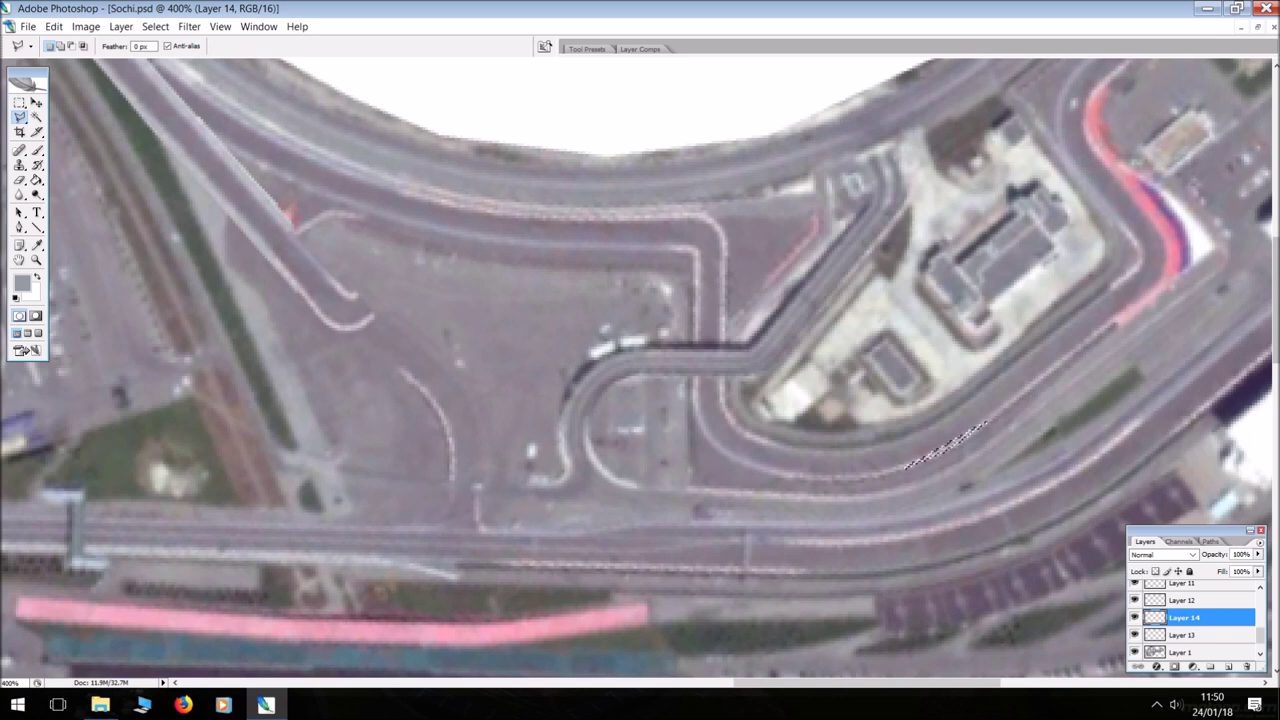
click(1006, 430)
click(950, 469)
click(847, 496)
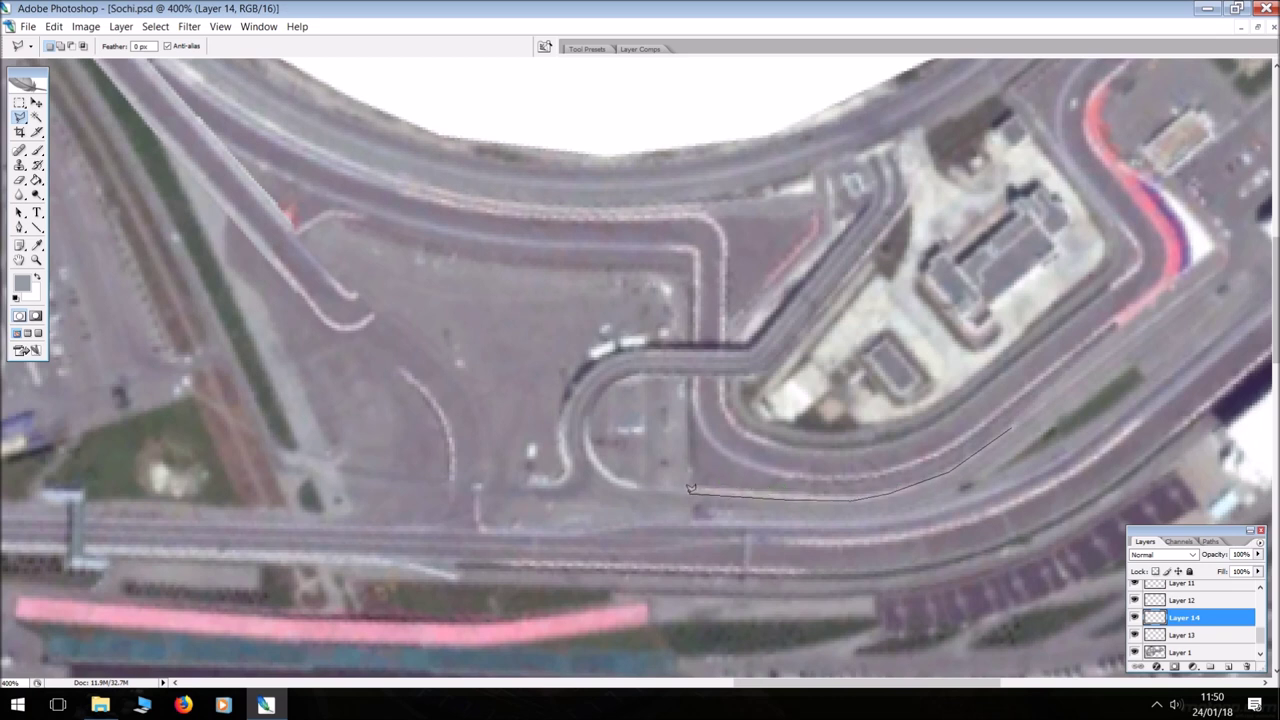
mouse_move(690, 489)
mouse_down()
mouse_move(690, 383)
mouse_move(718, 382)
mouse_move(759, 427)
mouse_move(872, 440)
mouse_move(940, 412)
mouse_move(966, 381)
mouse_up()
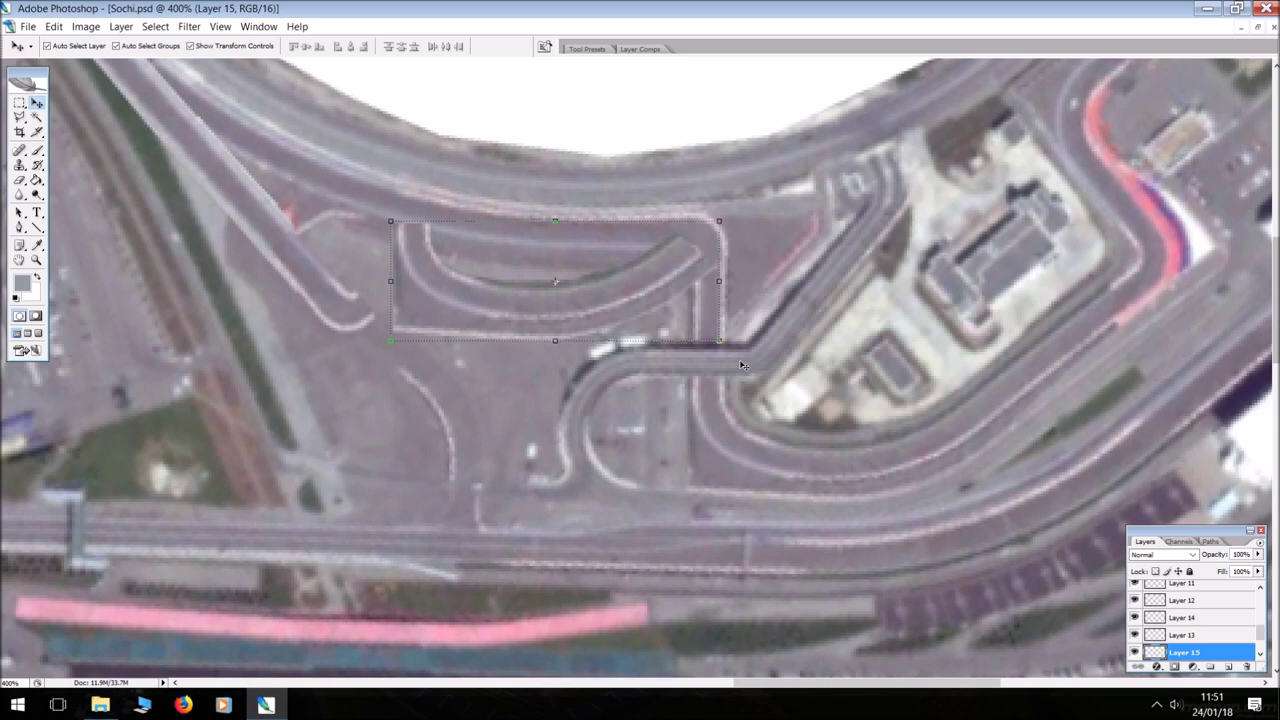
Rotate the copied curve on Layer 15 by -179.6° and shift it to join the kerbed corner at the end of the new straight
key(ctrl+t)
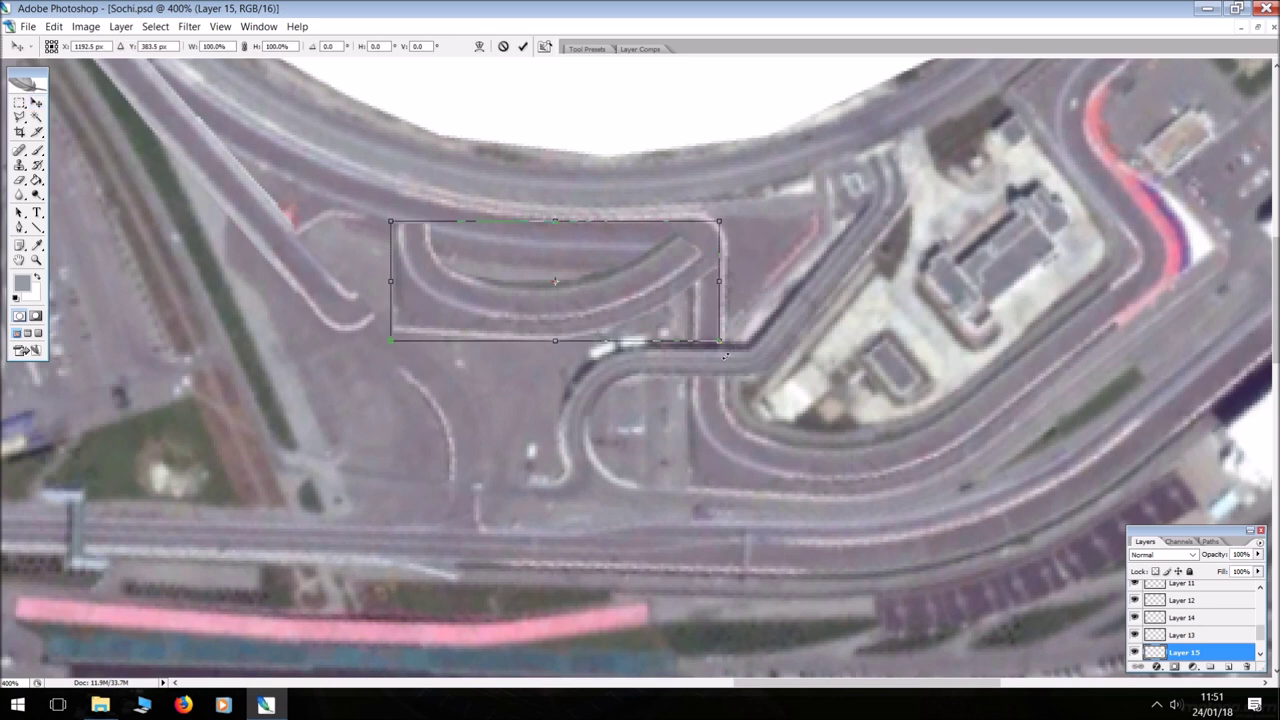
drag(742, 366, 403, 290)
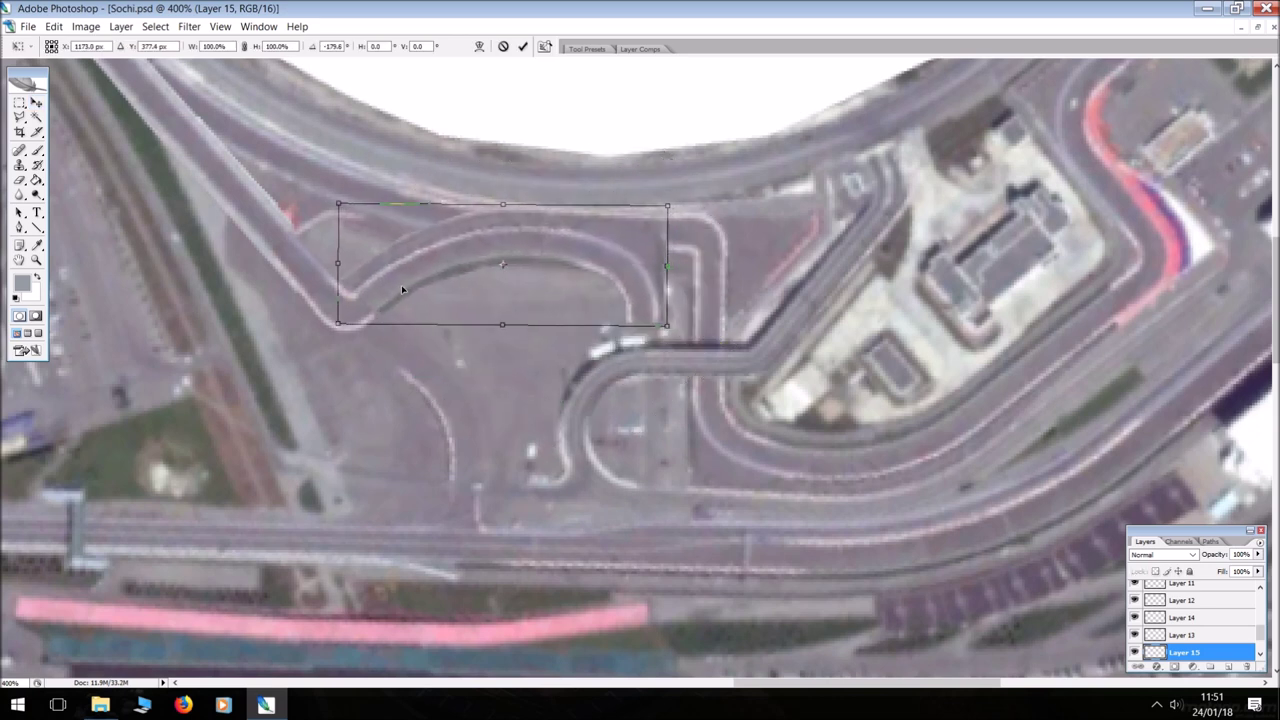
key(Return)
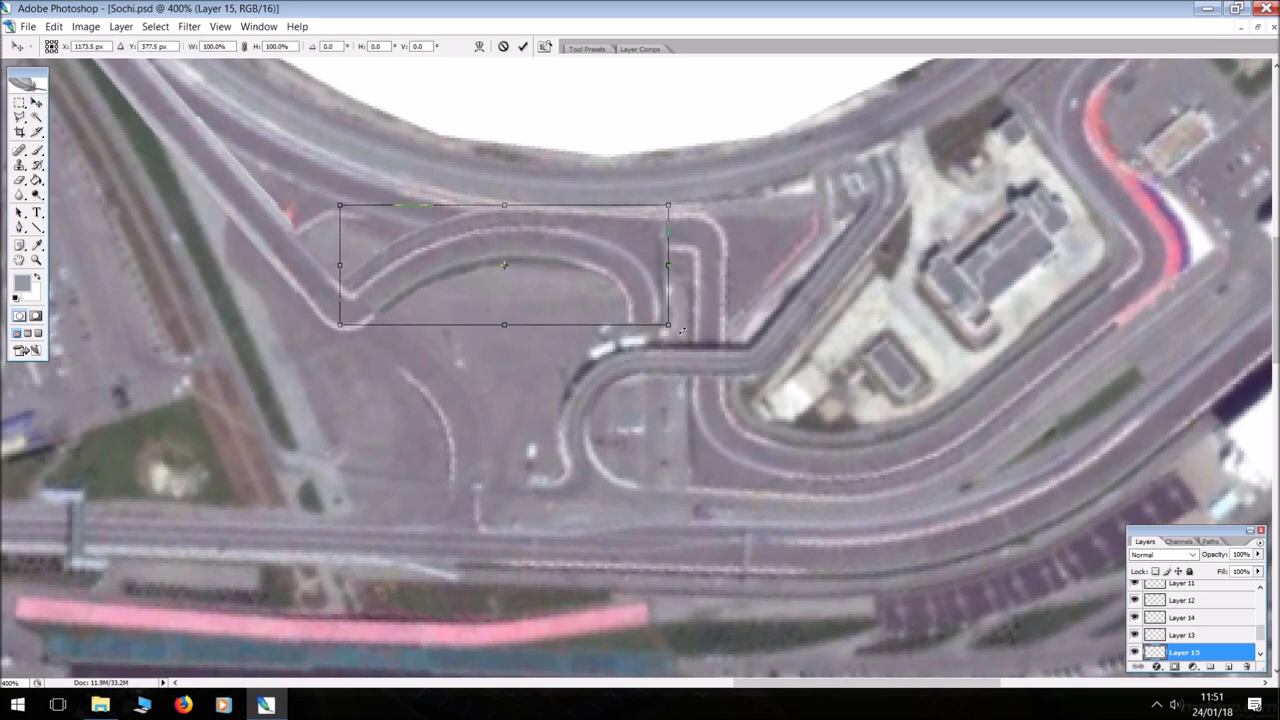
drag(504, 324, 504, 327)
key(Return)
drag(559, 260, 559, 265)
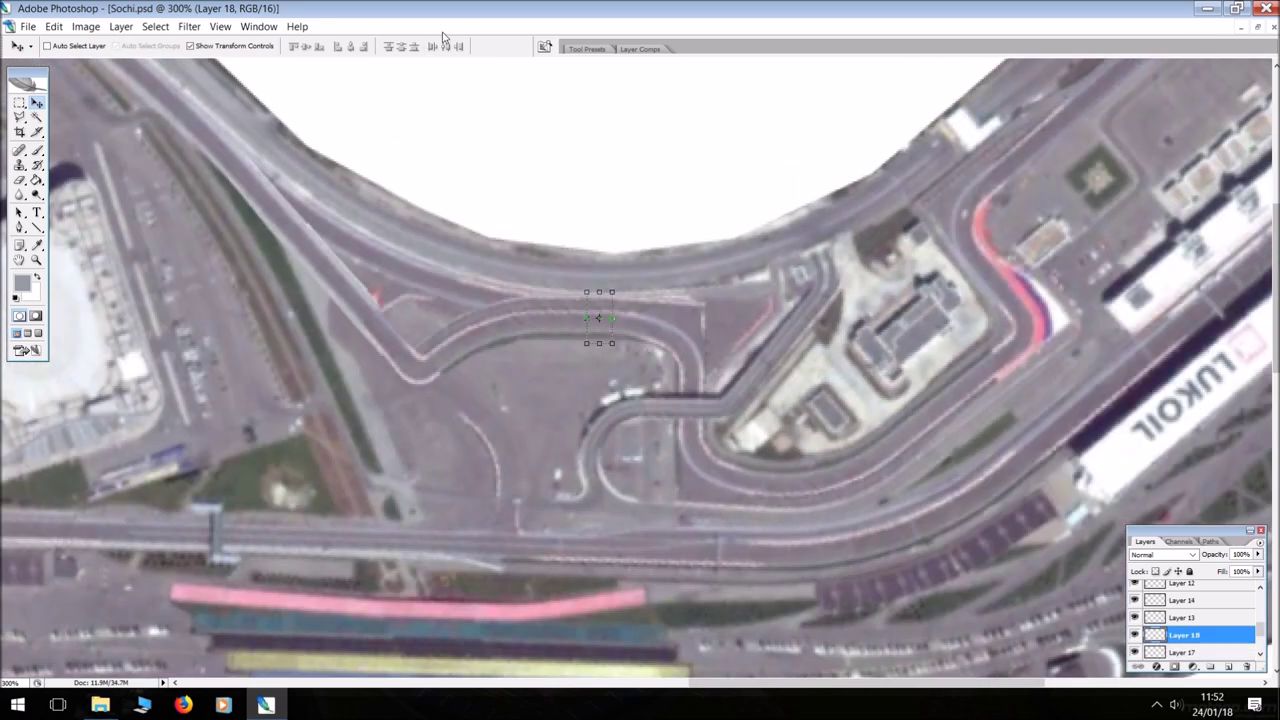
Clone clean asphalt on Layer 1 over the old track, red marking and kerb remnants northeast of the new straight and corner
scroll(400, 455, up, 2)
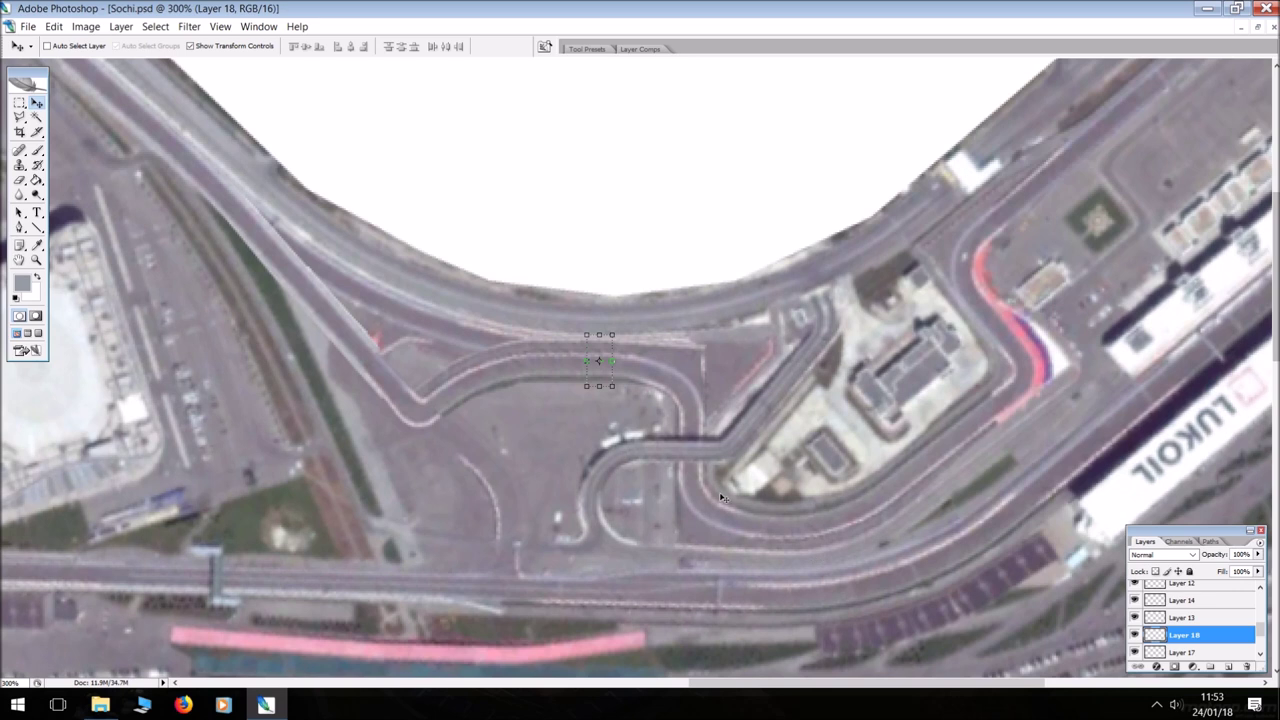
scroll(1210, 645, down, 2)
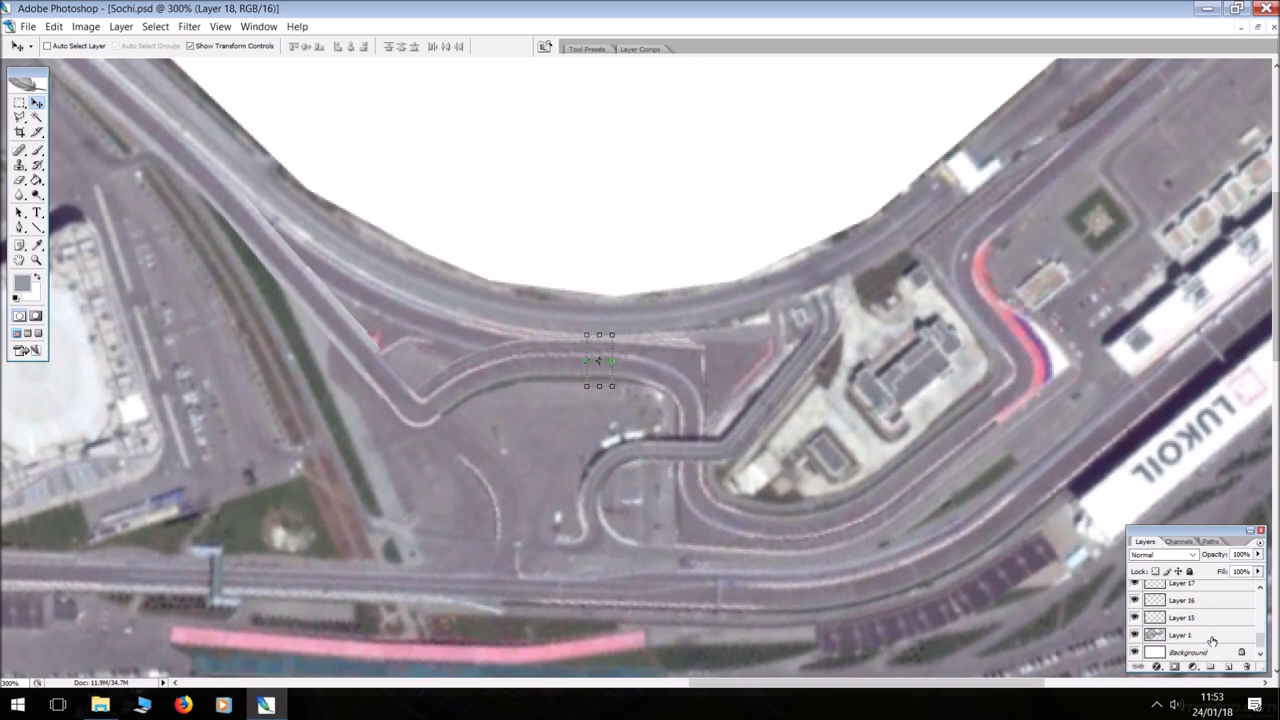
click(1212, 641)
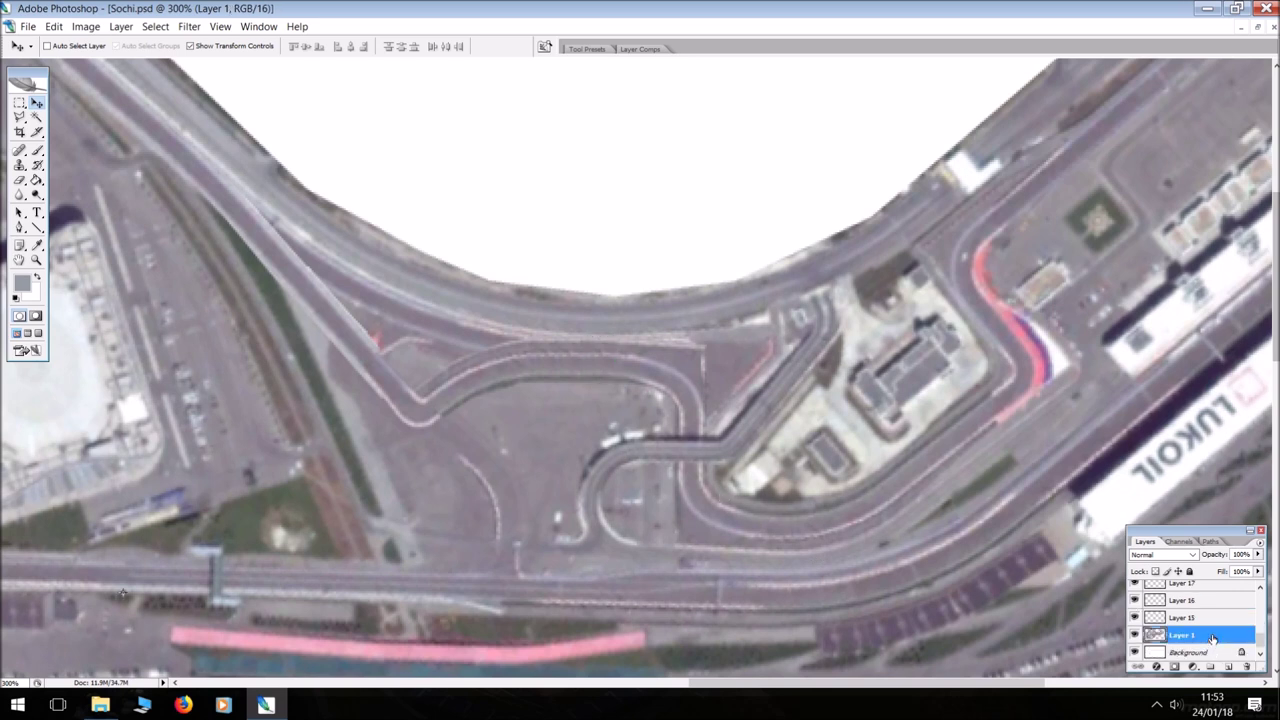
click(19, 165)
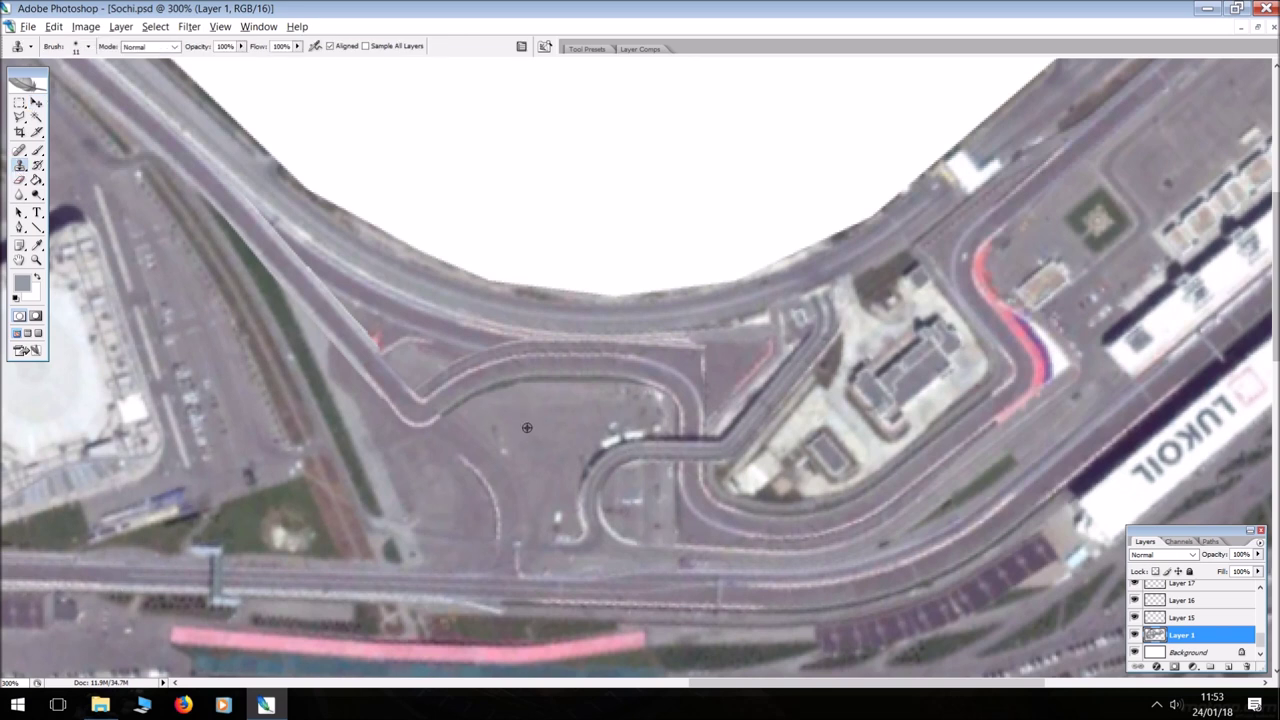
click(382, 338)
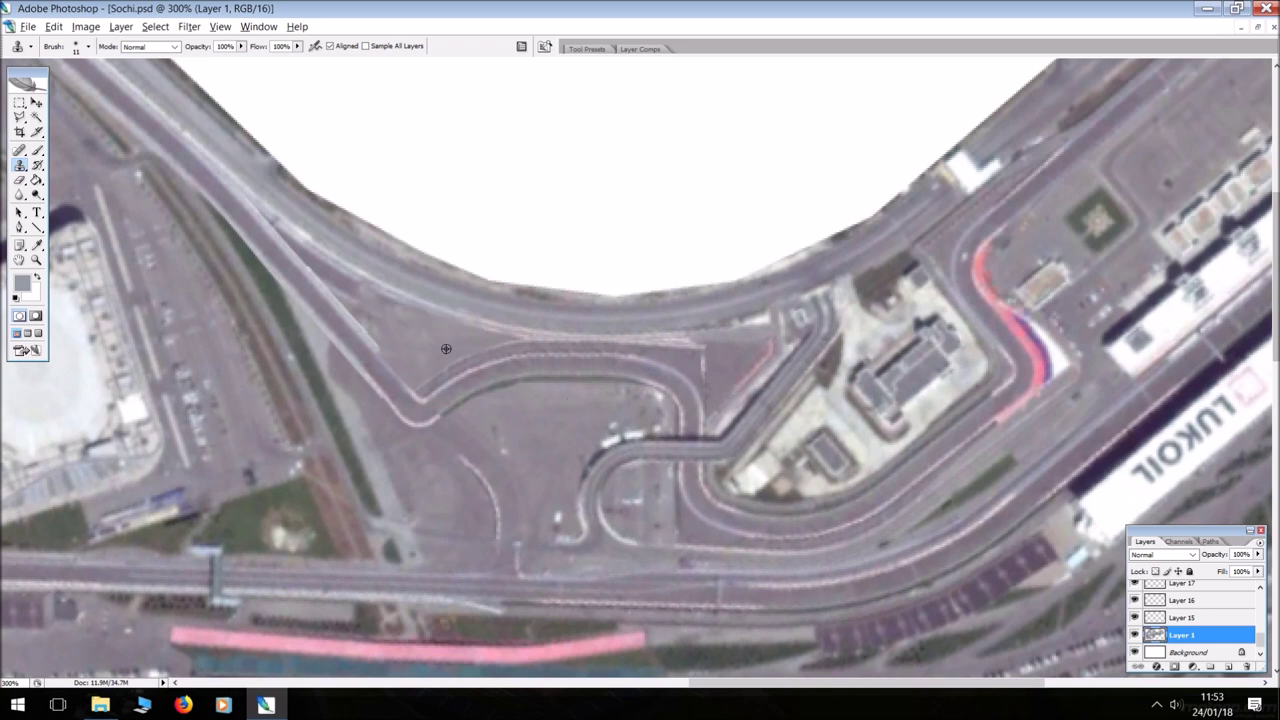
mouse_move(440, 348)
mouse_down()
mouse_move(427, 325)
mouse_move(335, 268)
mouse_move(414, 357)
mouse_move(397, 349)
mouse_move(300, 257)
mouse_up()
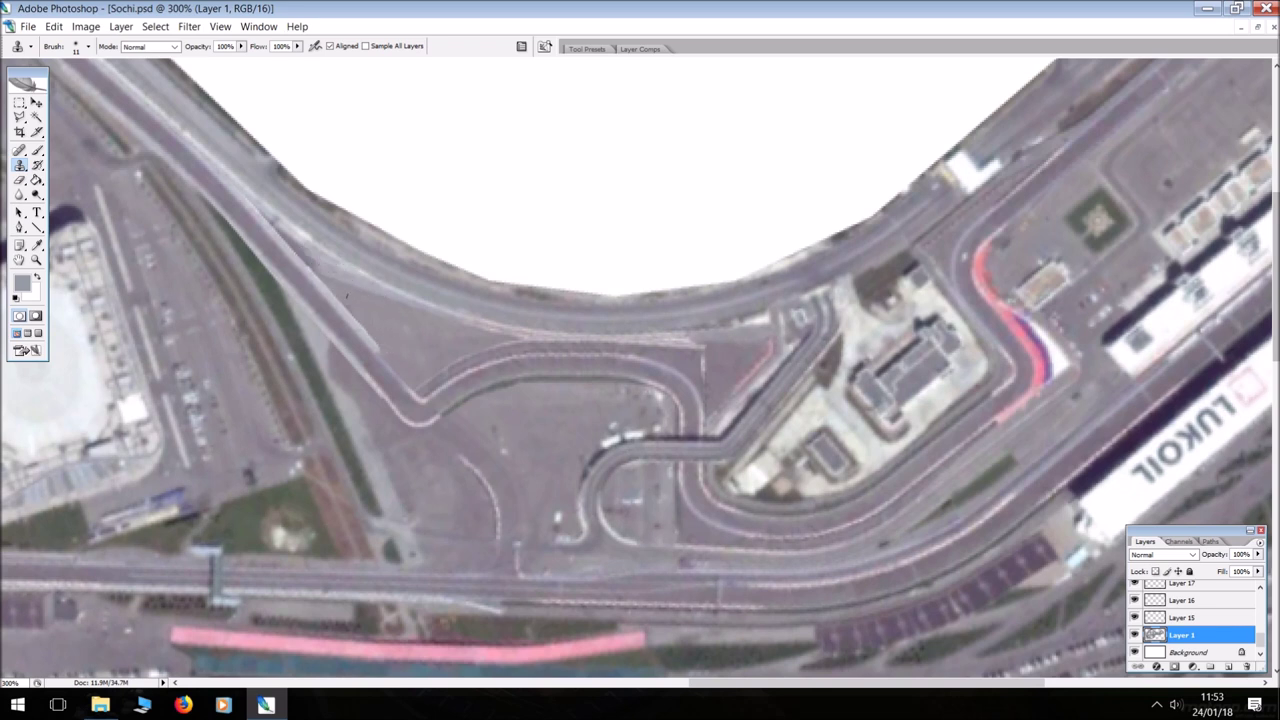
alt+click(414, 348)
drag(343, 293, 253, 217)
alt+click(378, 298)
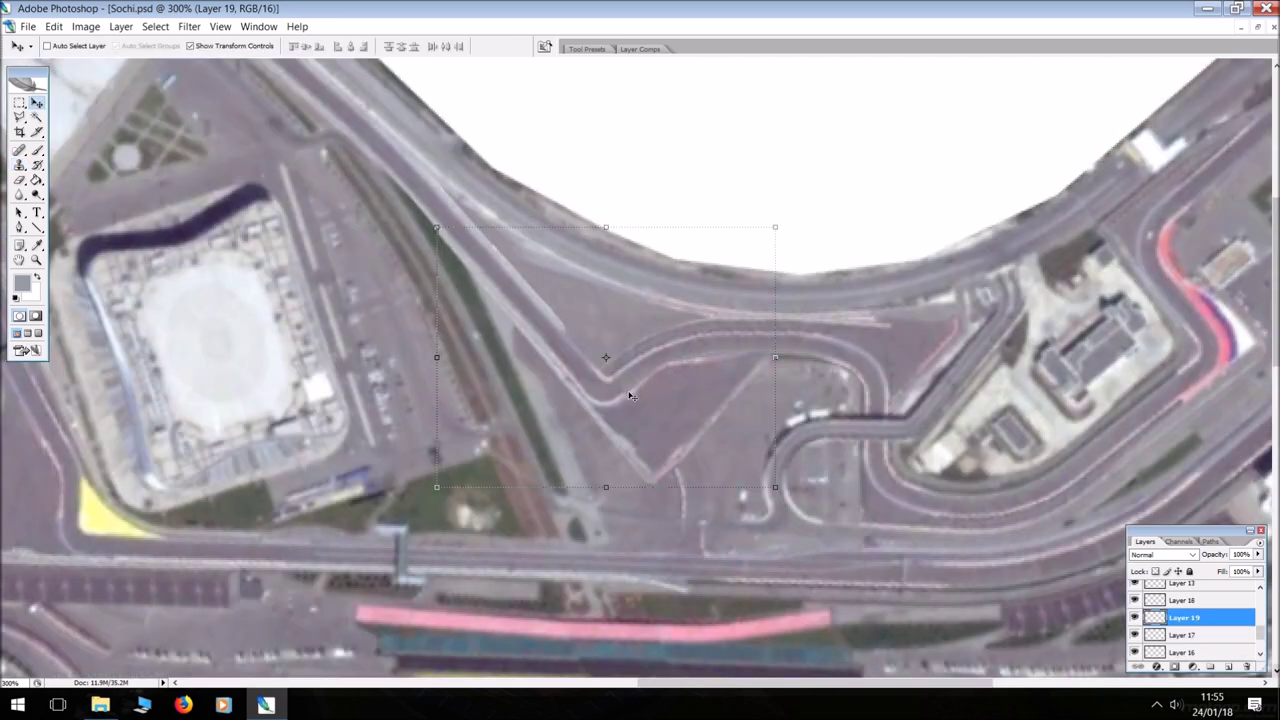
Erase the parts of Layer 19 that cover the southern edge of the new kerbed curve, using a 35 px brush
scroll(631, 396, up, 4)
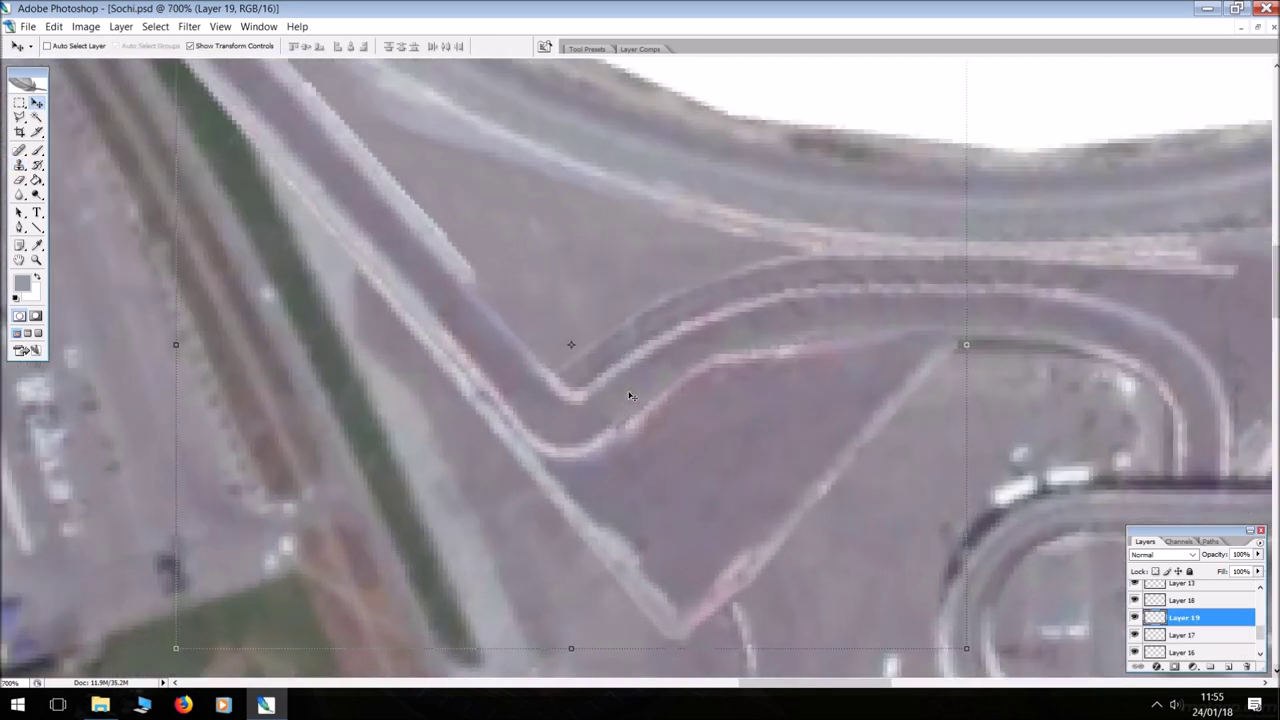
click(18, 182)
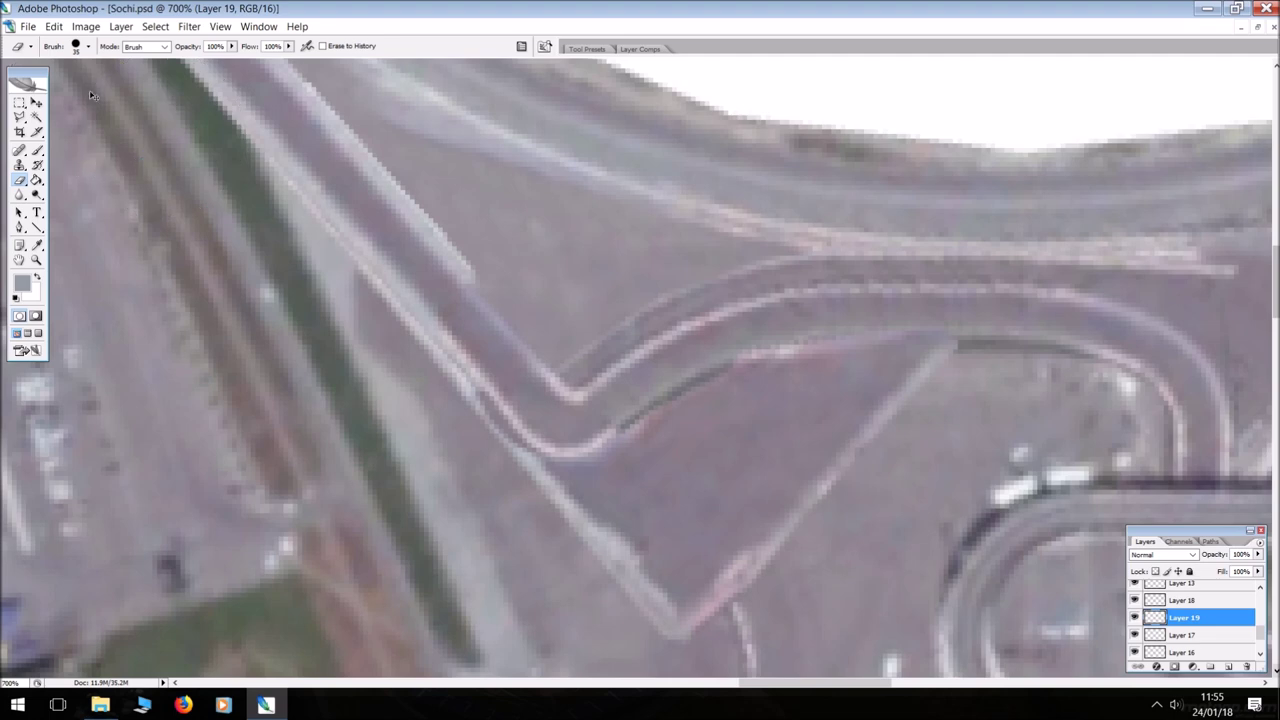
click(53, 26)
click(53, 26)
click(53, 26)
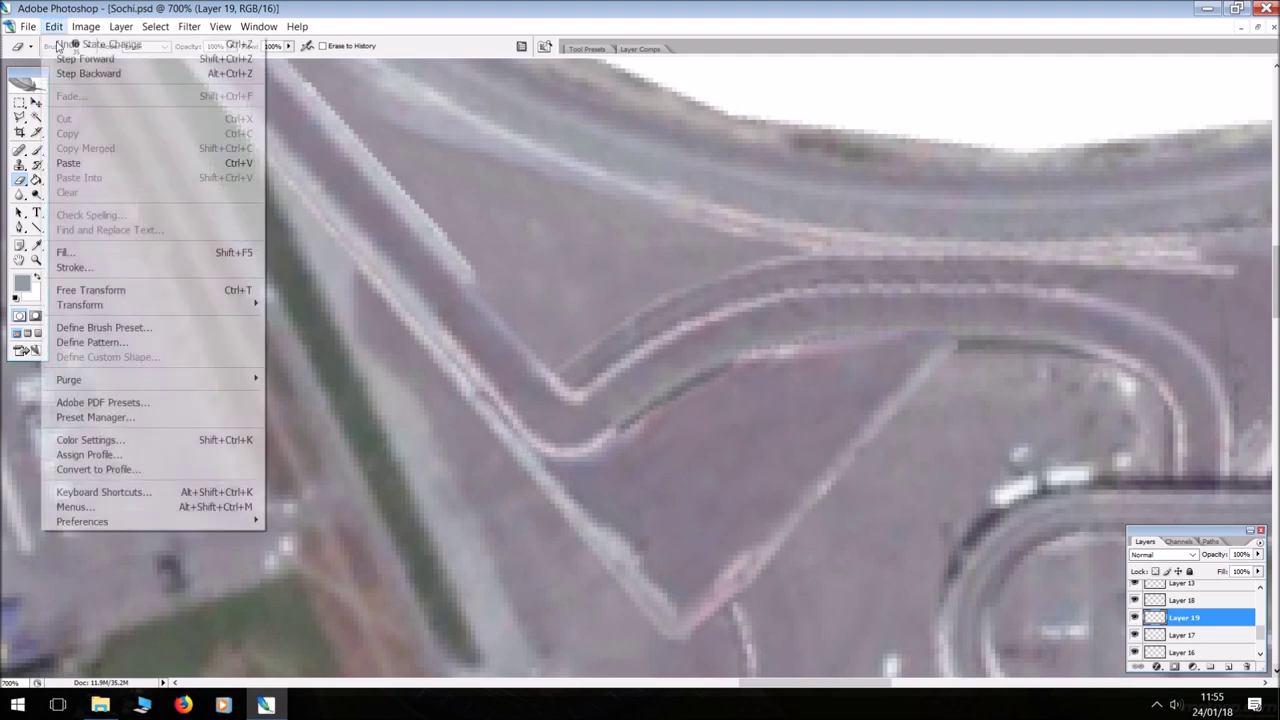
click(57, 46)
key(v)
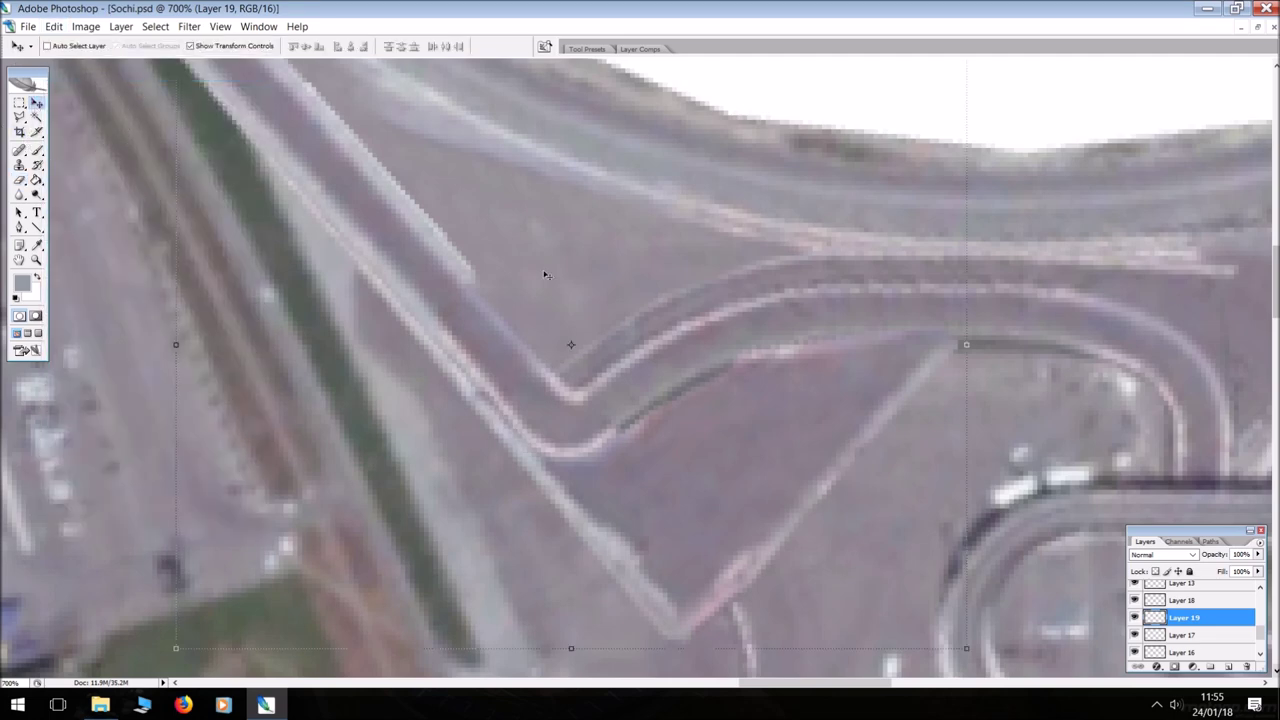
click(19, 180)
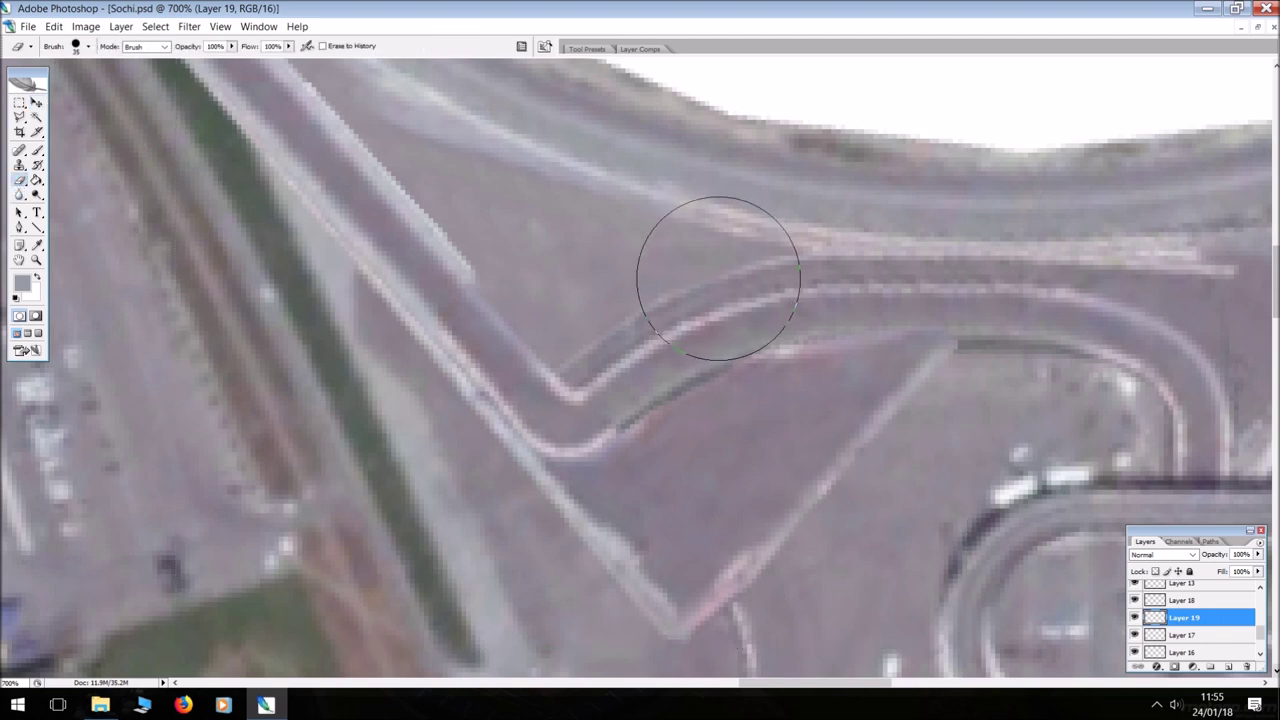
mouse_move(718, 278)
mouse_down()
mouse_move(800, 277)
mouse_move(766, 275)
mouse_up()
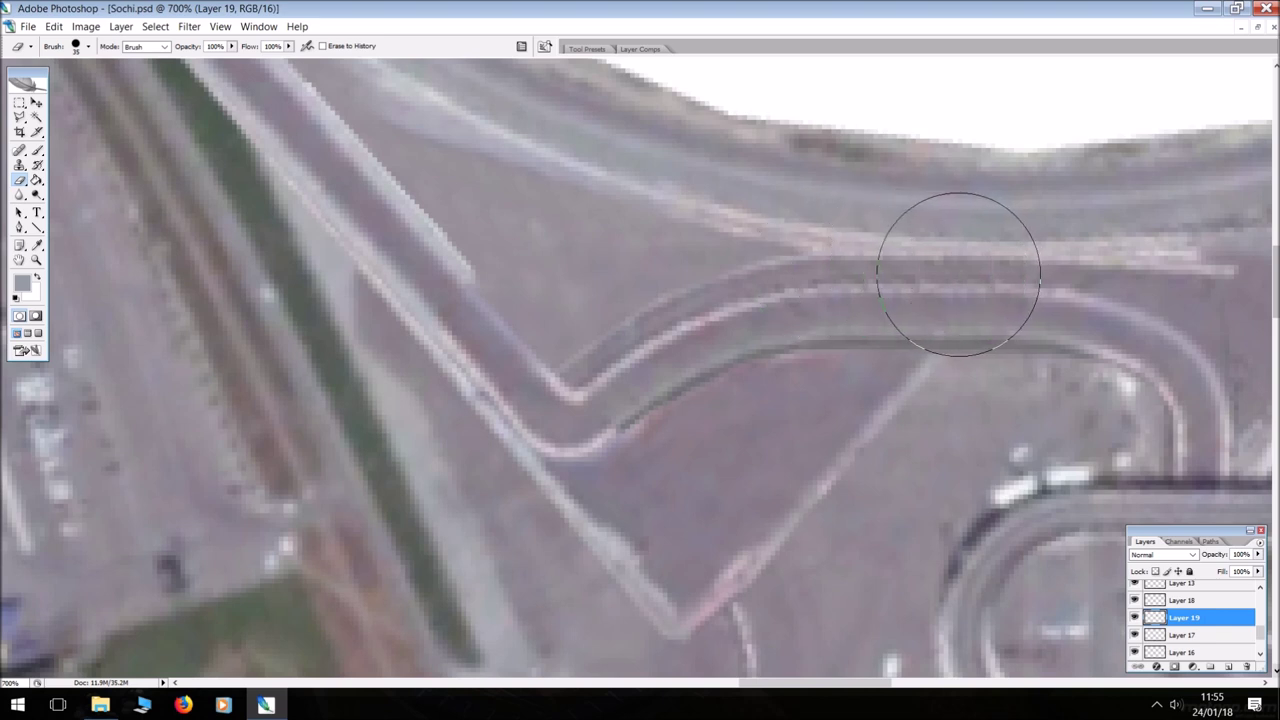
click(35, 103)
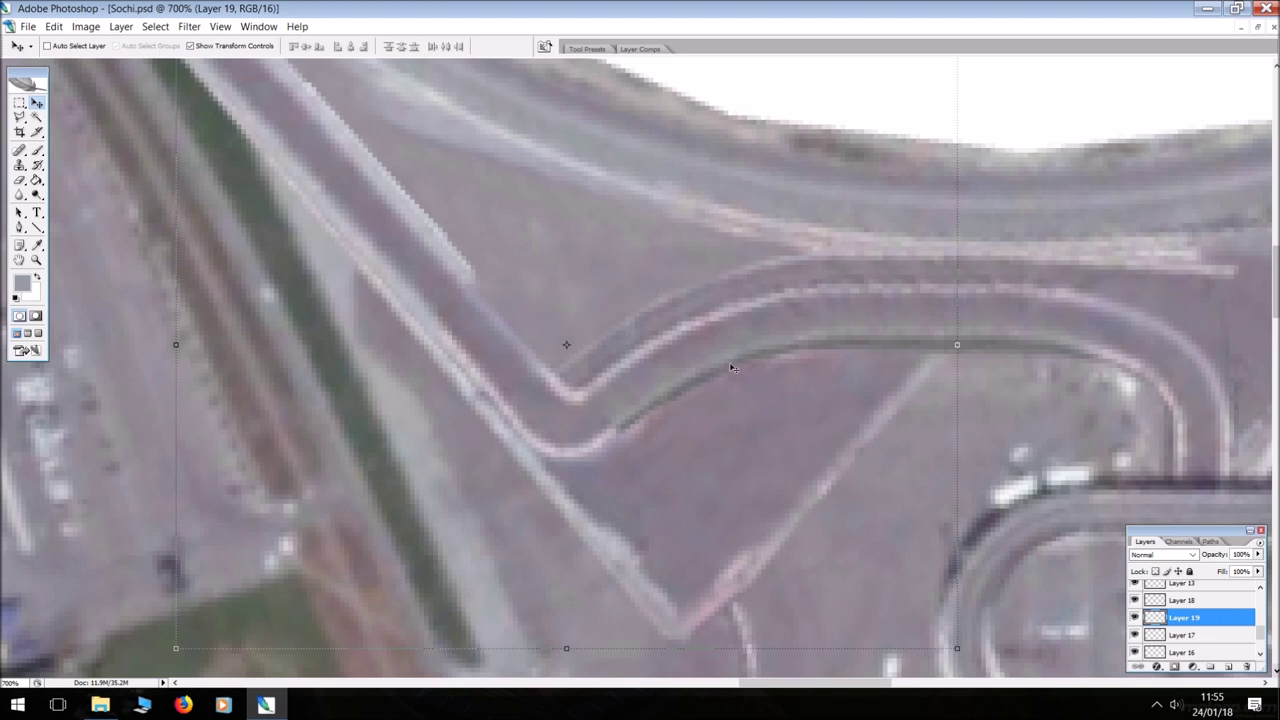
Examine the reworked curve and the existing track around the paddock and Lukoil grandstand for the next change to the route
scroll(849, 683, right, 3)
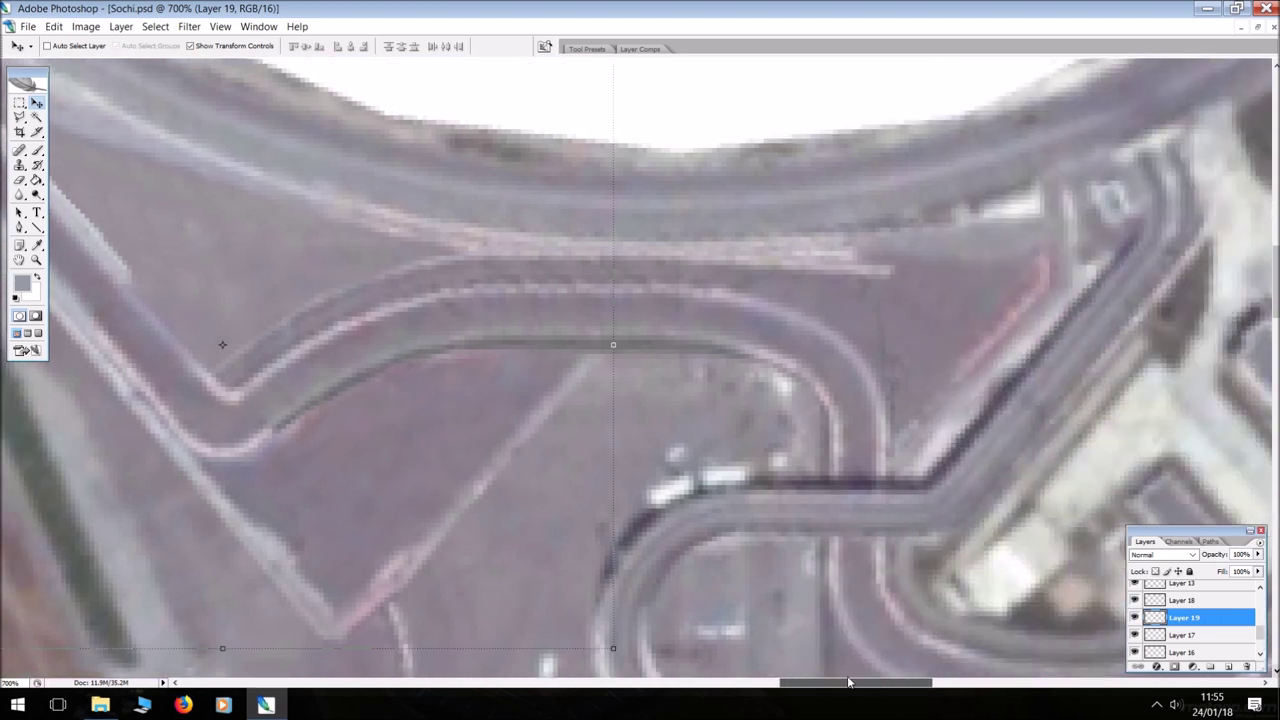
drag(849, 683, 840, 683)
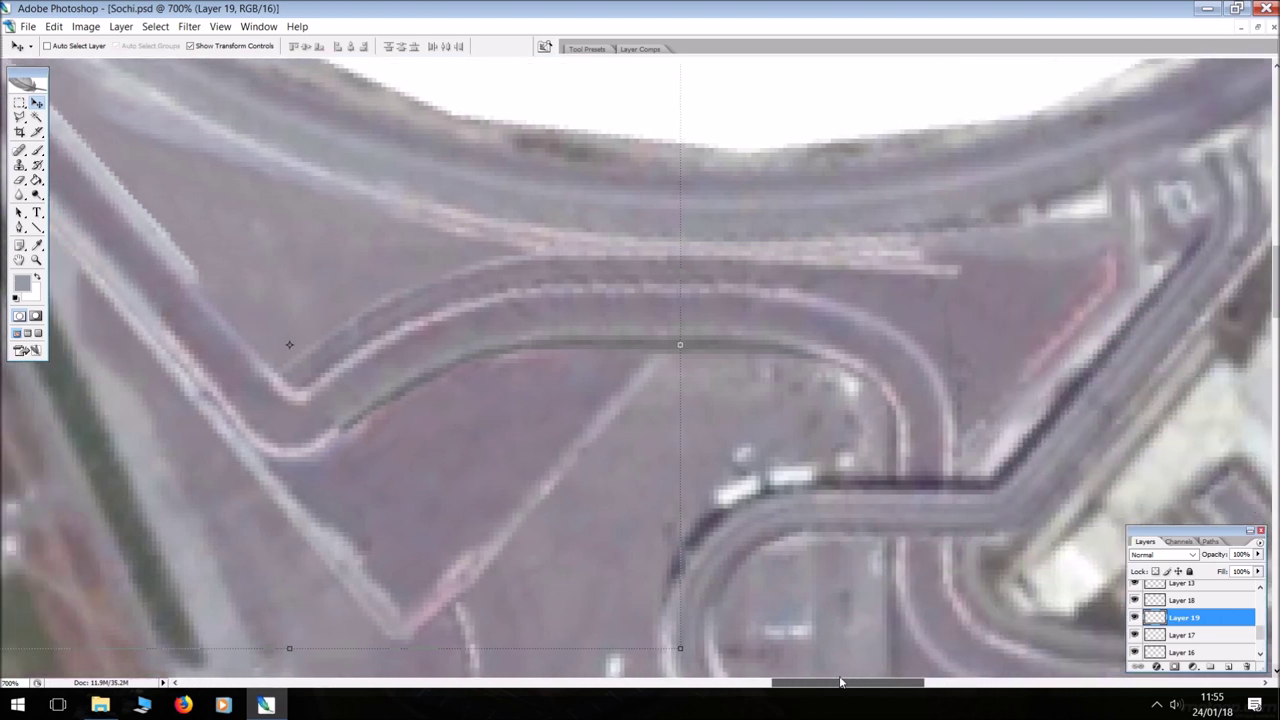
scroll(805, 666, down, 4)
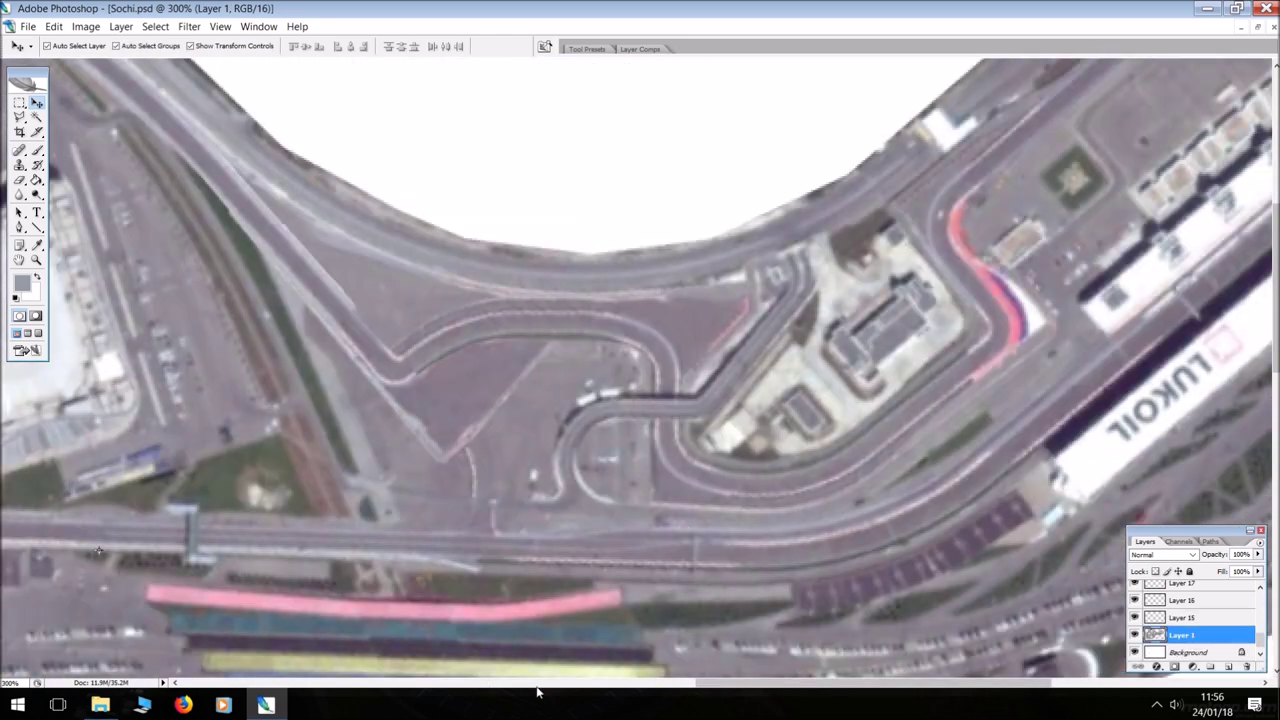
scroll(848, 683, right, 4)
scroll(755, 513, up, 2)
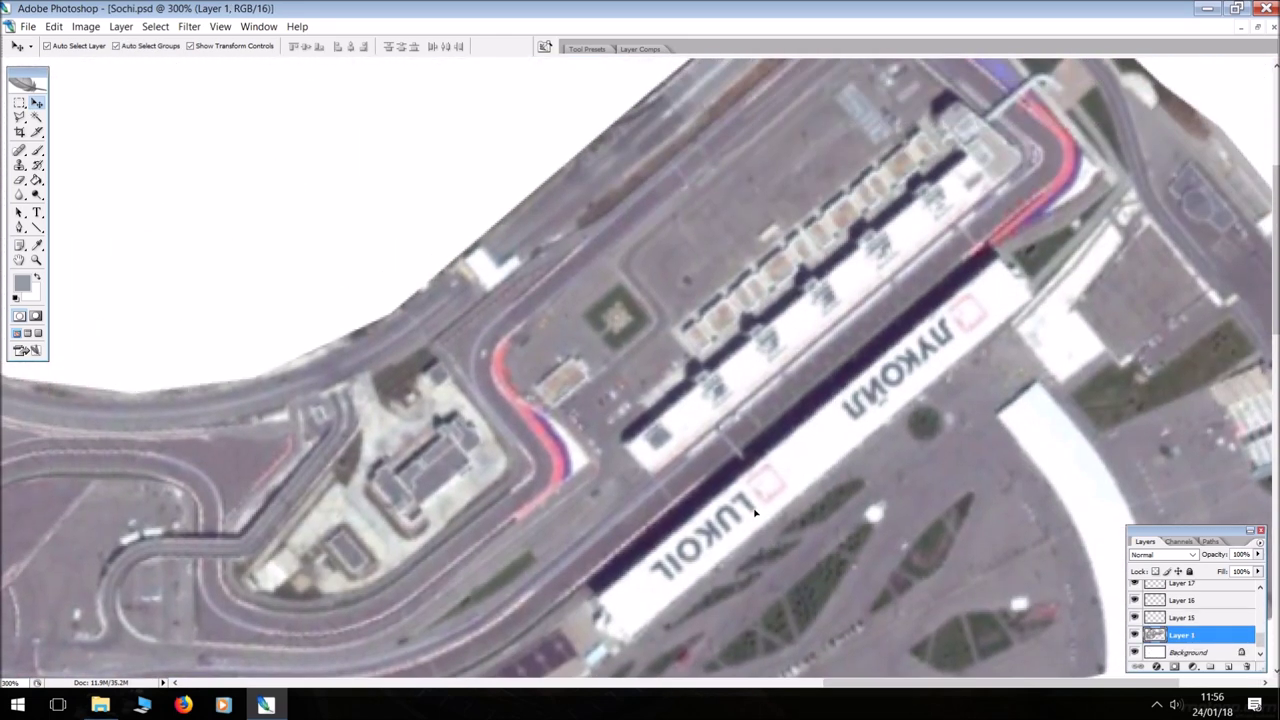
scroll(755, 513, up, 1)
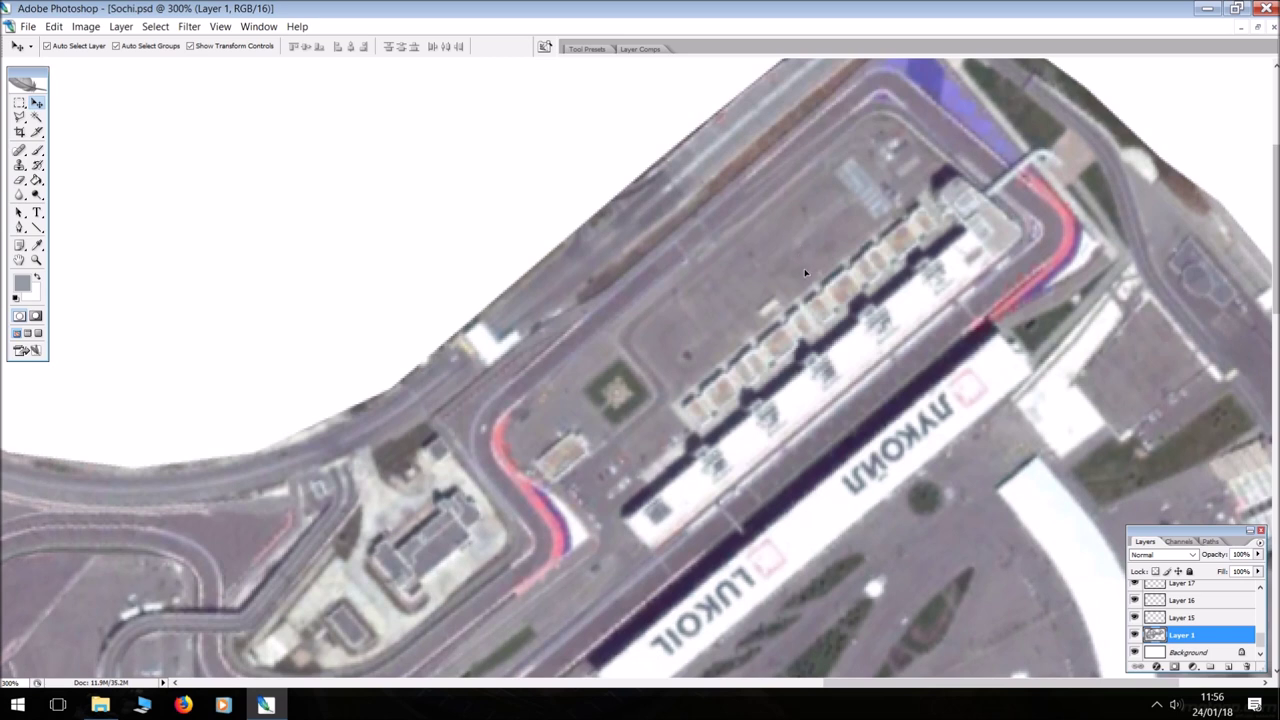
scroll(805, 272, up, 1)
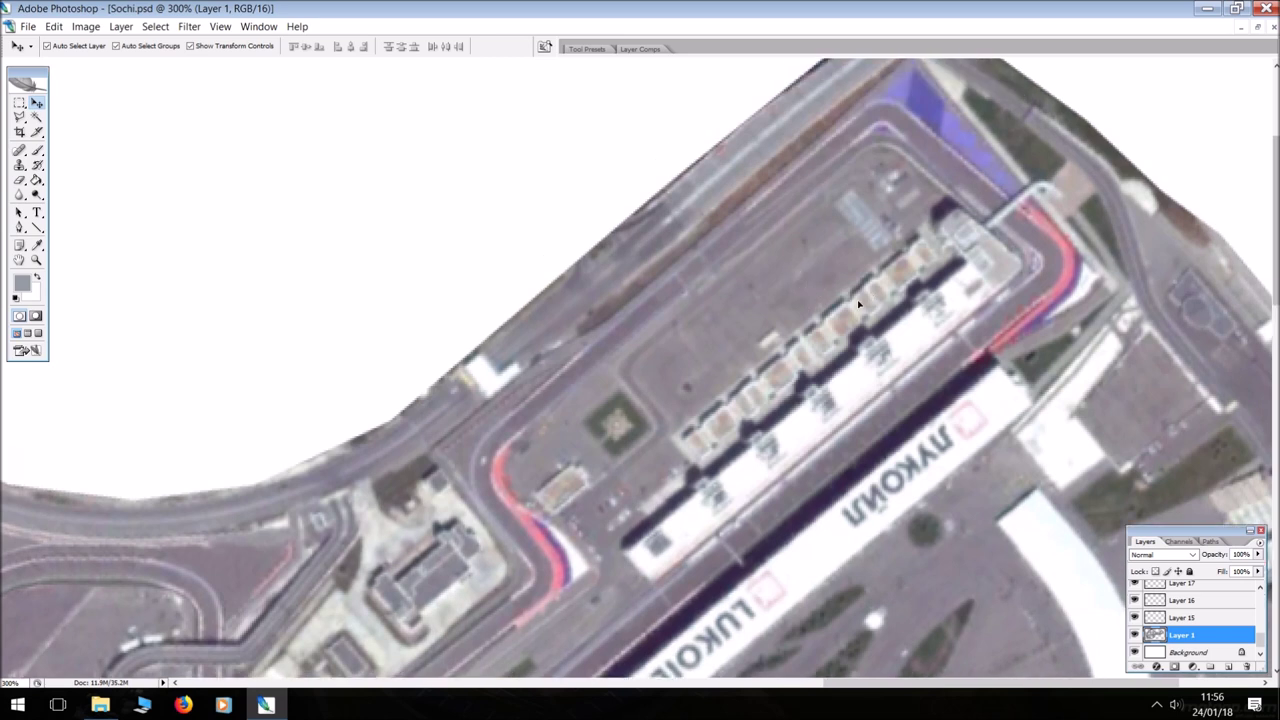
scroll(838, 302, down, 4)
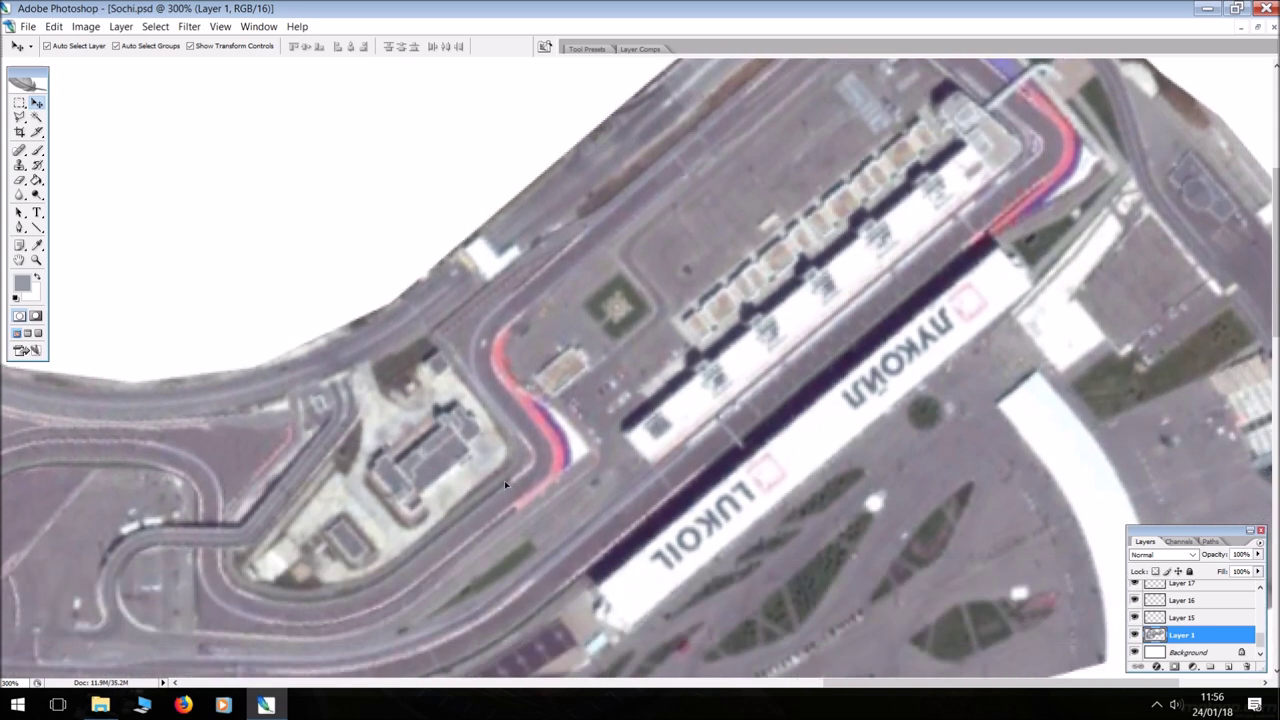
scroll(979, 250, up, 1)
scroll(823, 127, up, 1)
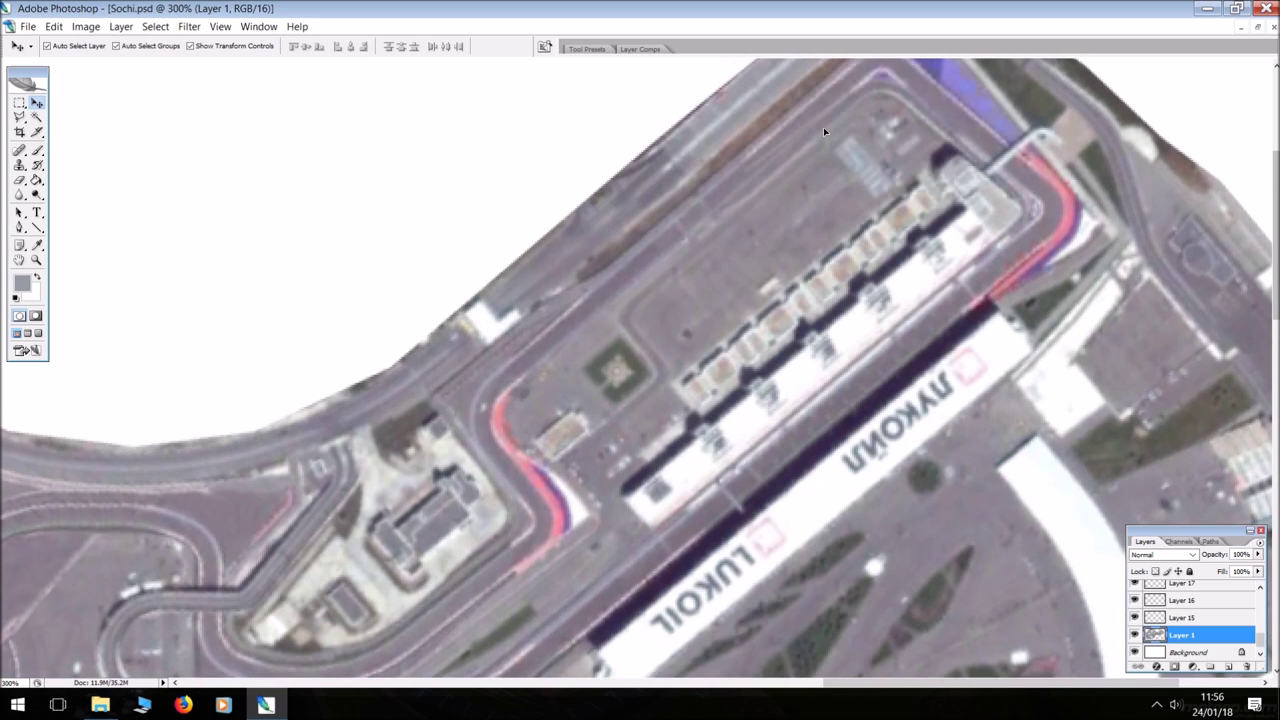
Examine the track around the paddock, from the blue run-off corner to the red-kerbed S-bend and the overpass curve
scroll(807, 262, up, 2)
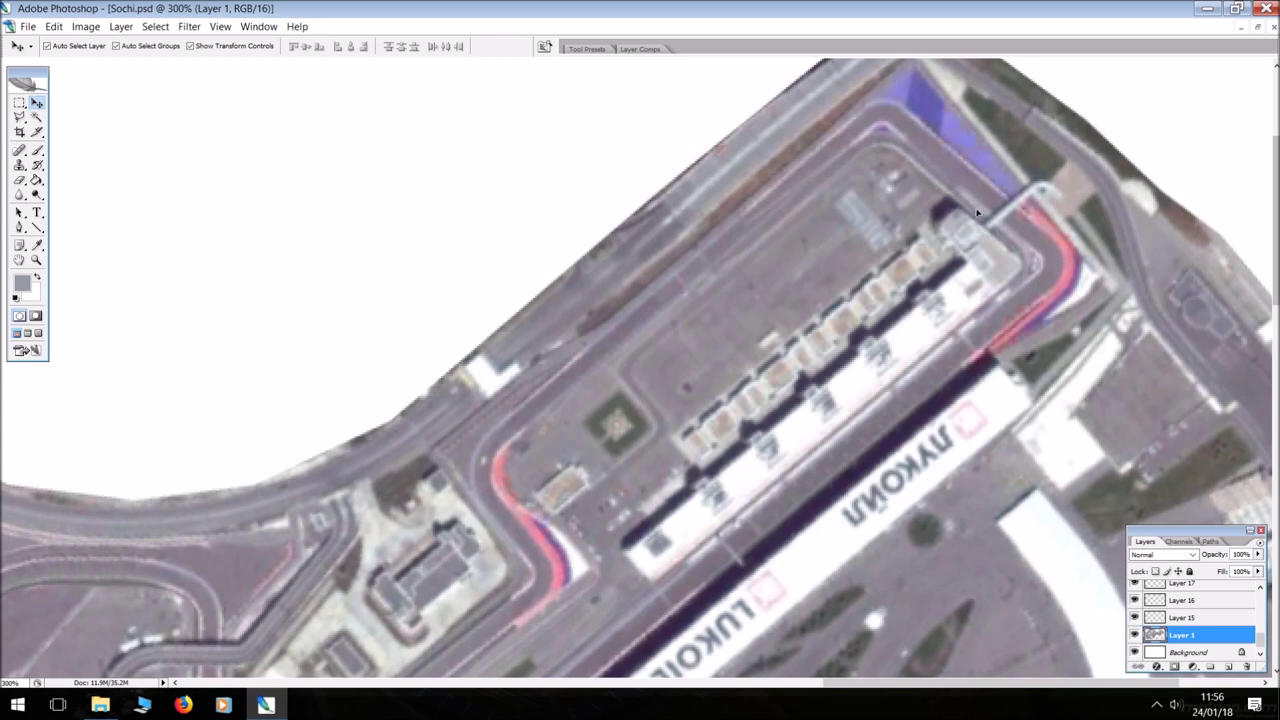
scroll(480, 447, down, 4)
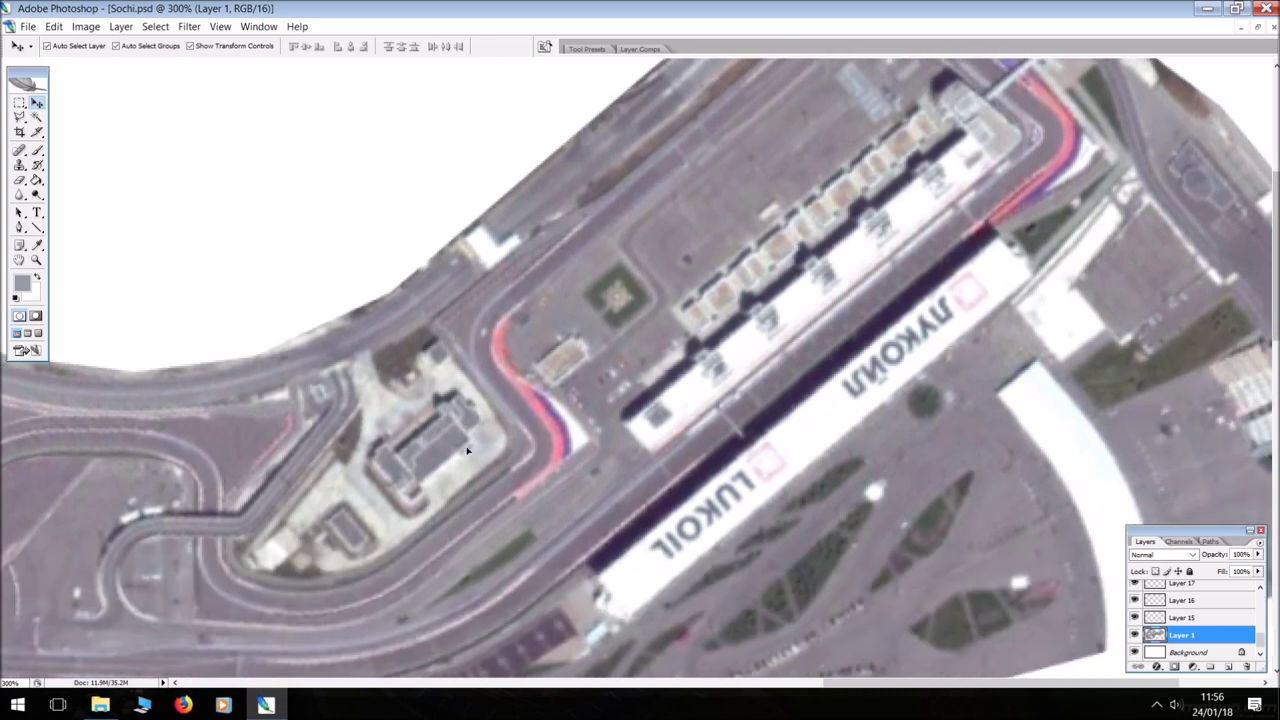
scroll(600, 505, up, 8)
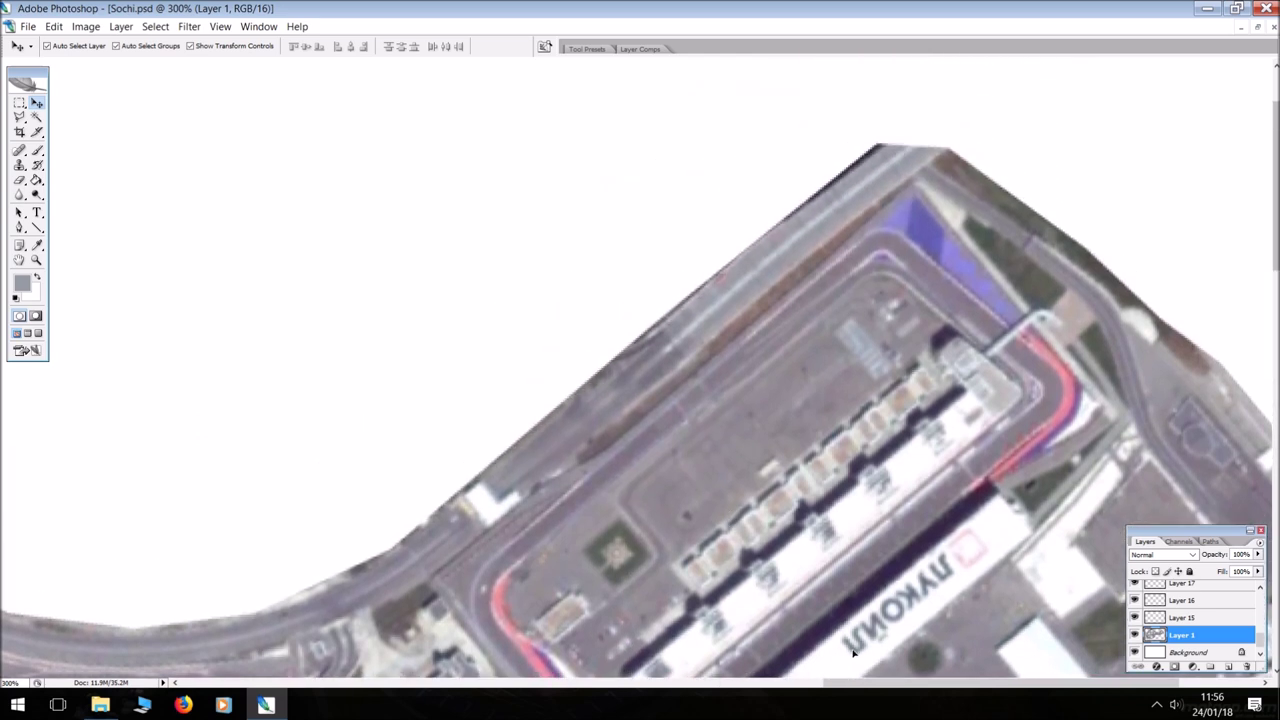
drag(852, 684, 905, 684)
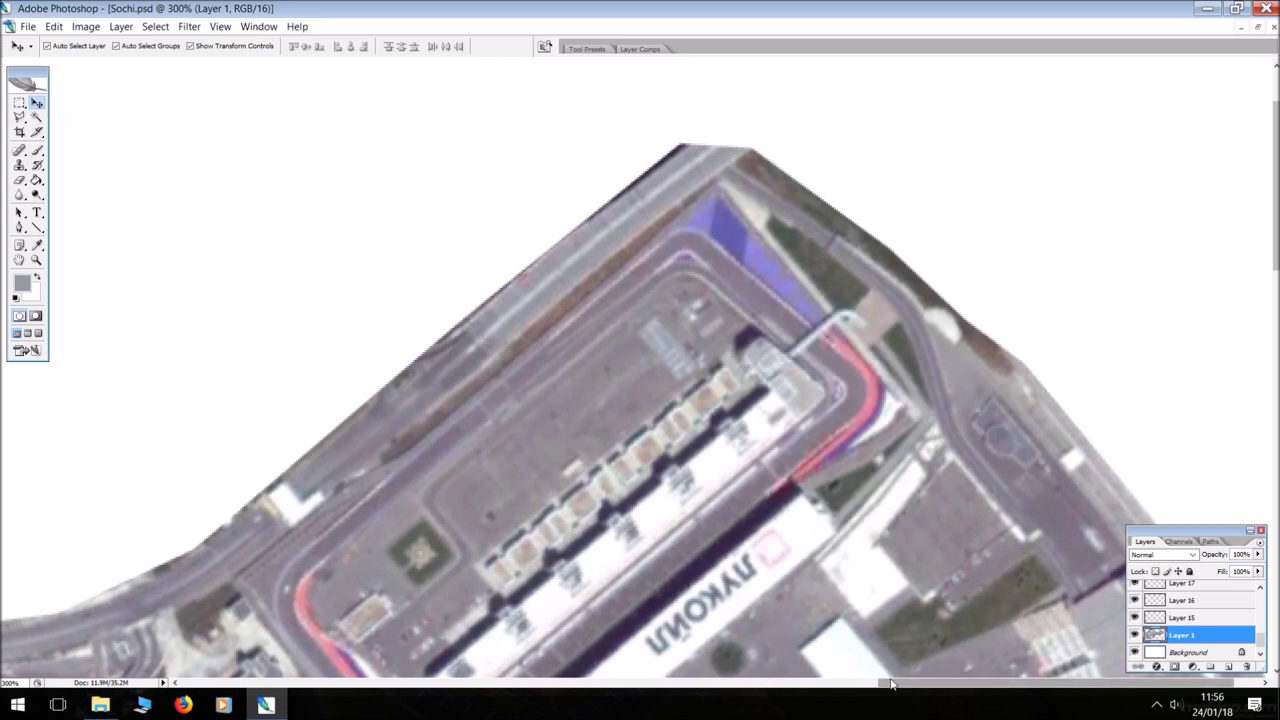
drag(895, 685, 873, 686)
scroll(678, 525, down, 5)
scroll(678, 525, left, 5)
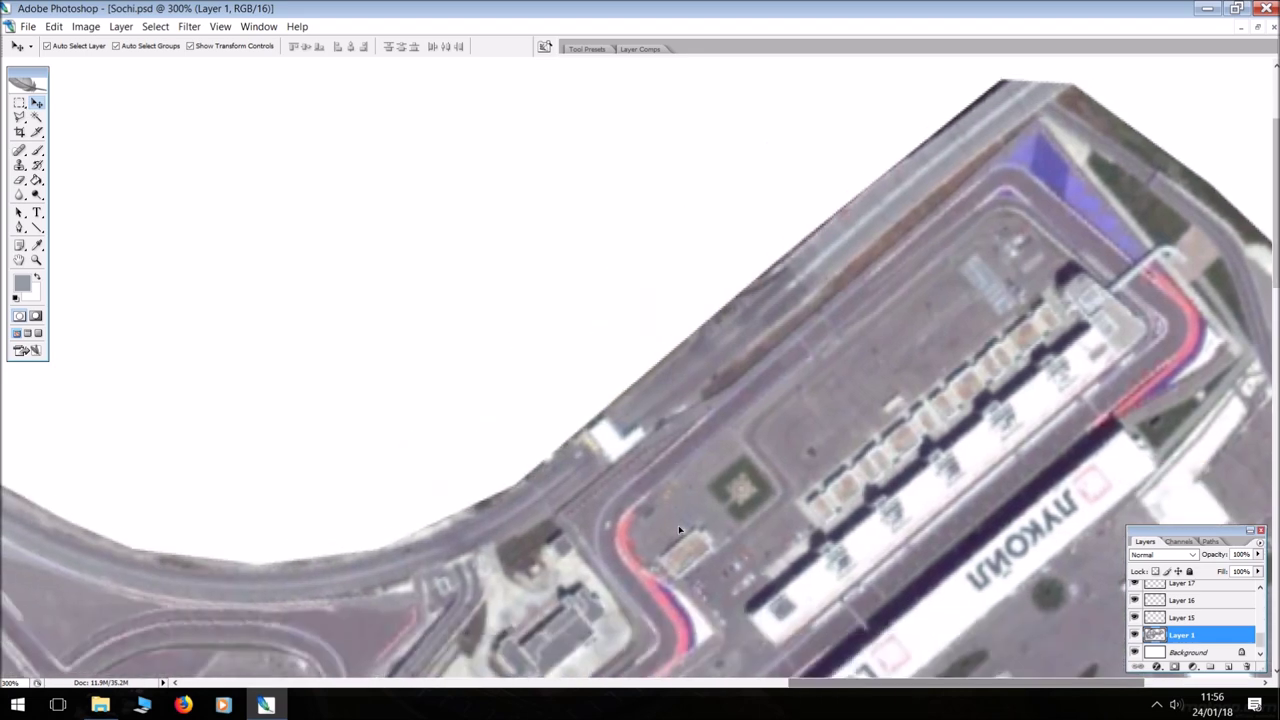
scroll(677, 524, down, 1)
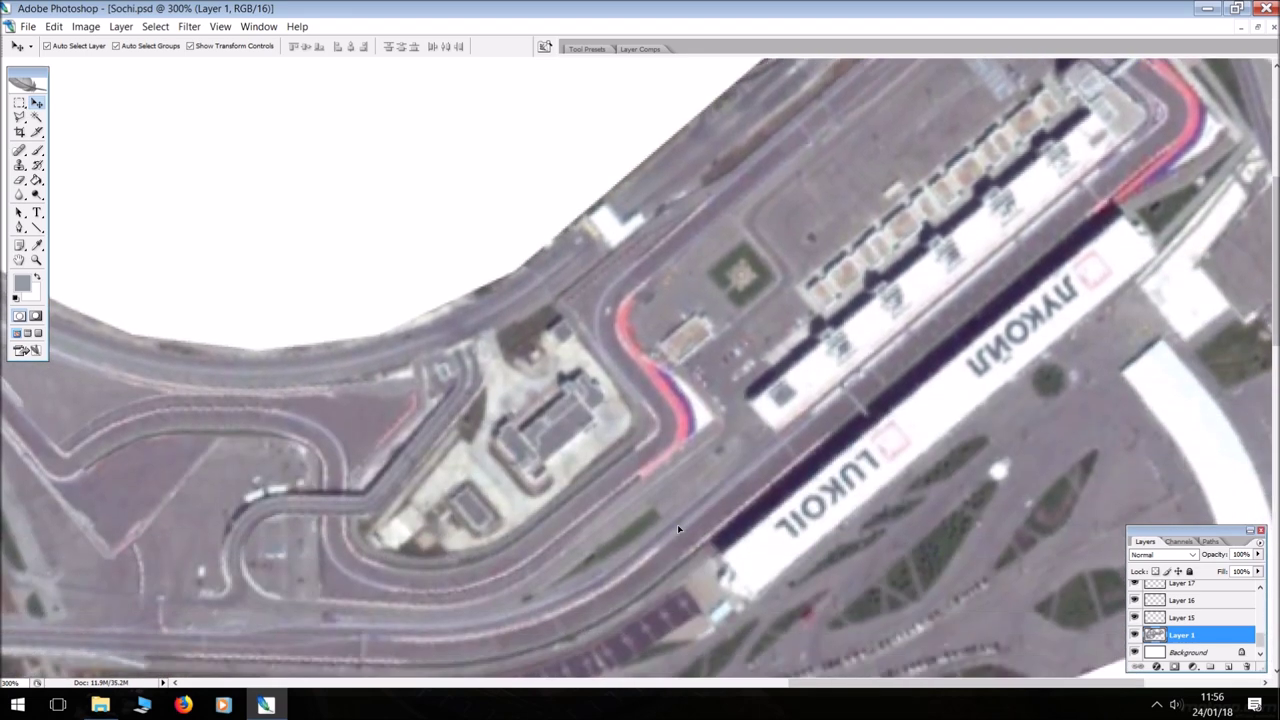
scroll(677, 524, up, 1)
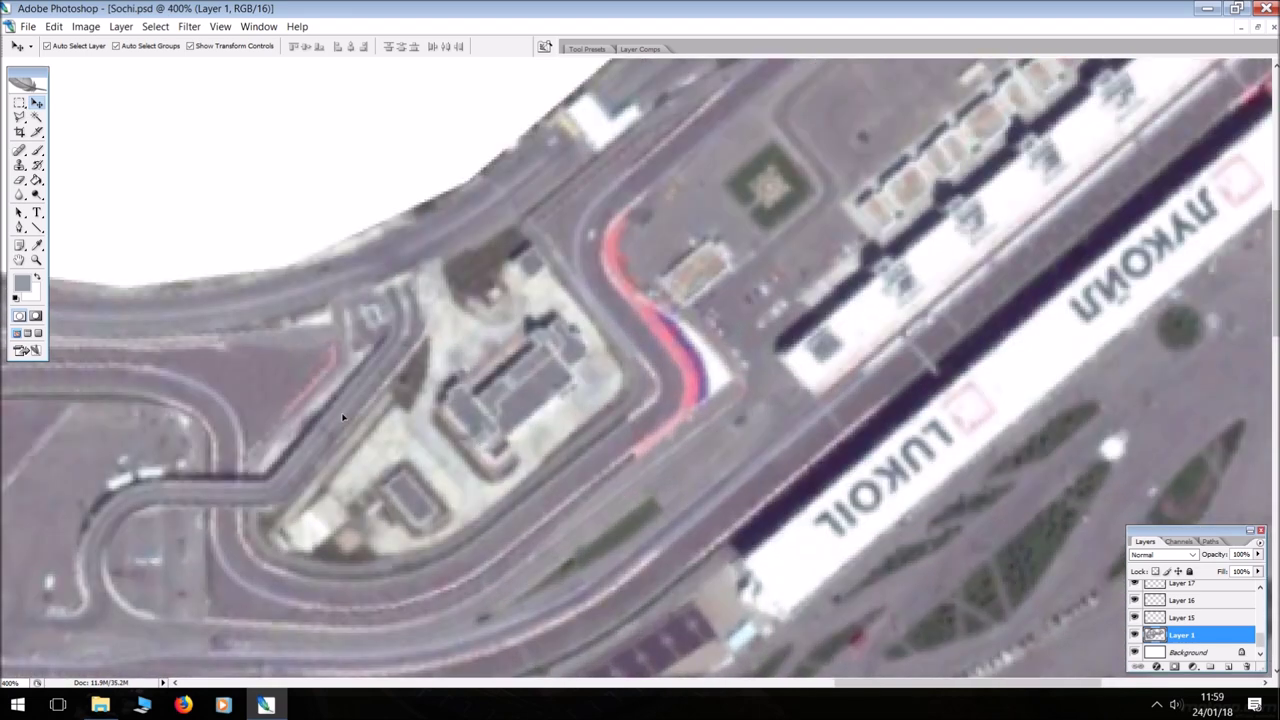
Outline the white inner edge line of the curve just south of the overpass and copy it from Layer 1 to a new layer
click(18, 118)
scroll(640, 367, down, 2)
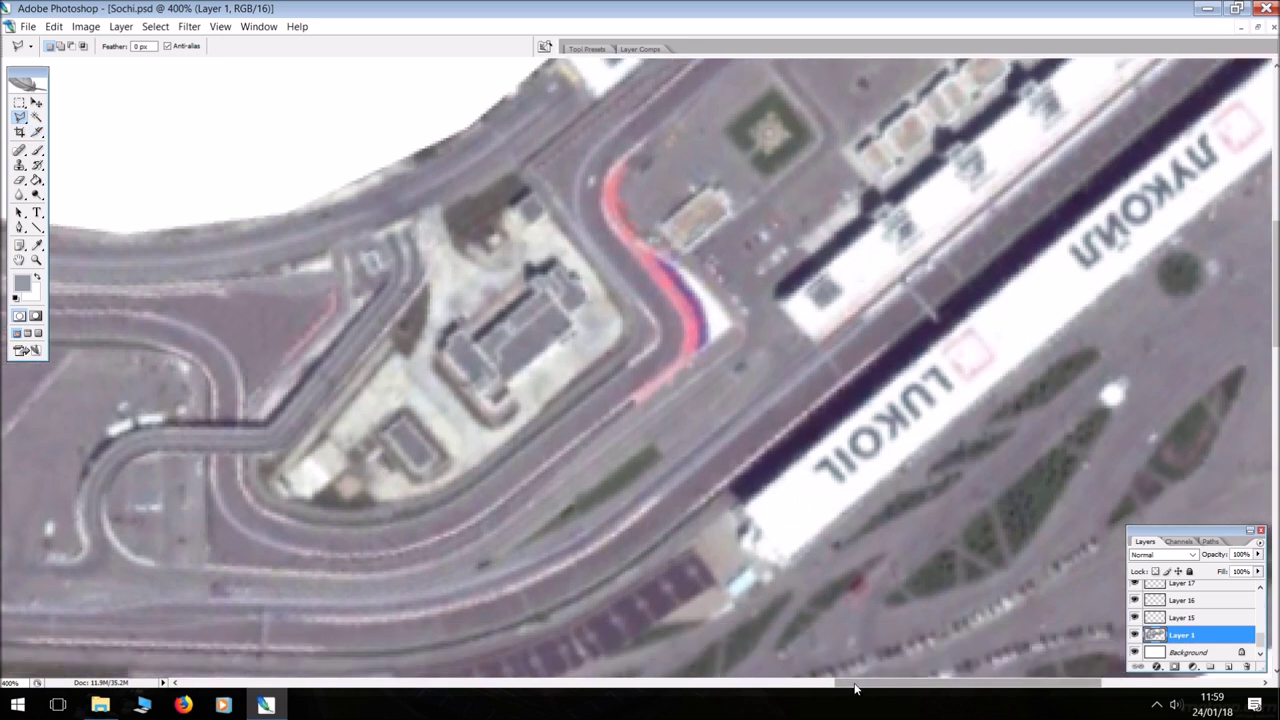
drag(852, 684, 768, 678)
key(ctrl+plus)
key(ctrl+plus)
key(ctrl+plus)
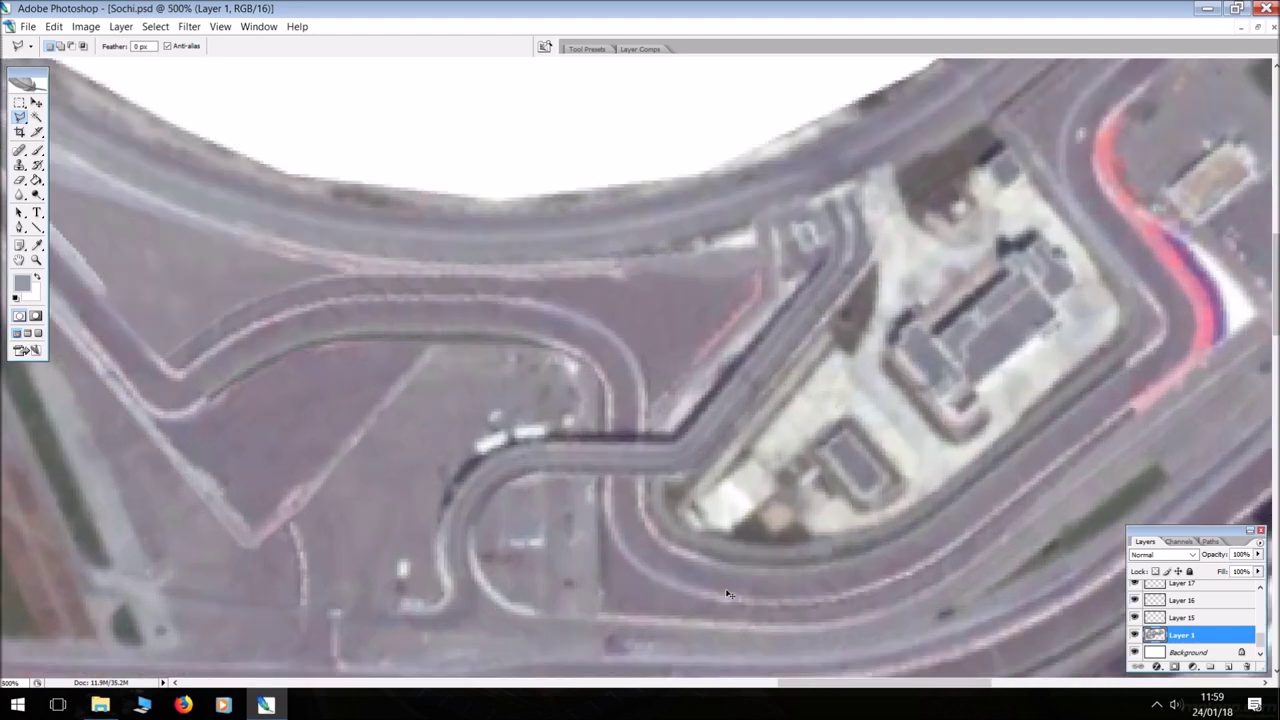
scroll(727, 583, down, 3)
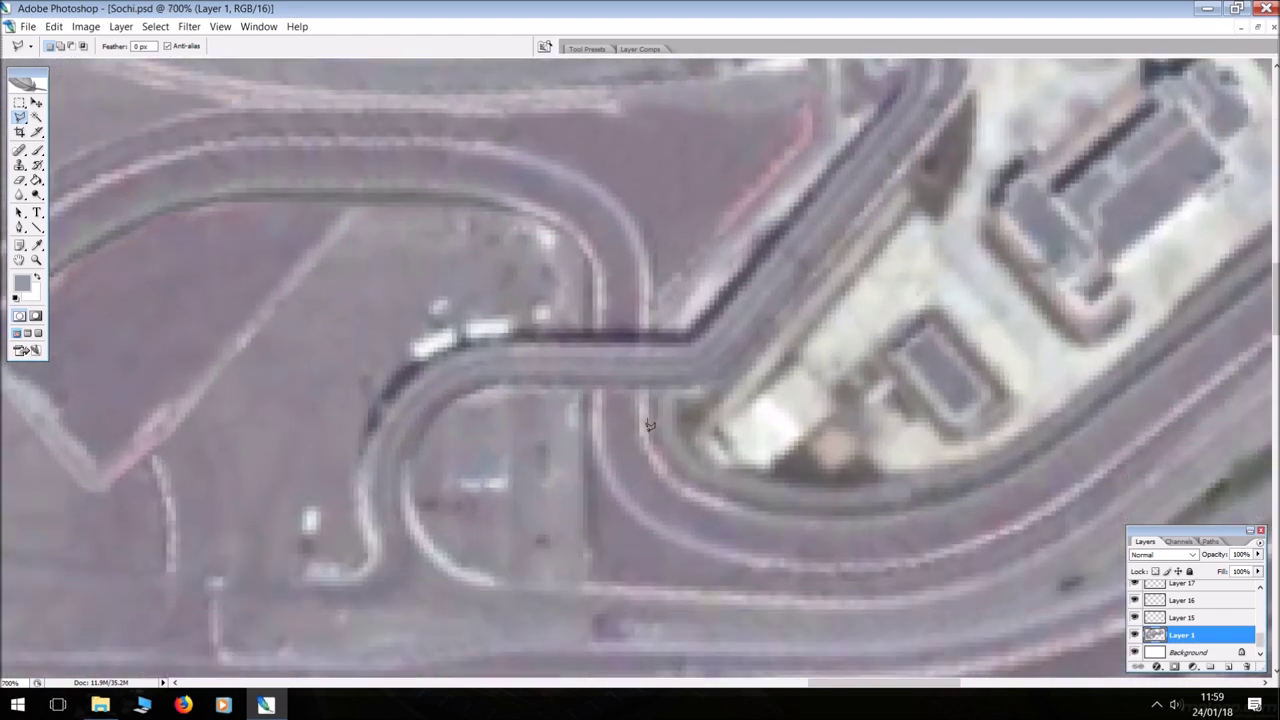
mouse_move(648, 421)
mouse_down()
mouse_move(672, 461)
mouse_move(729, 499)
mouse_move(667, 481)
mouse_move(636, 416)
mouse_up()
key(ctrl+j)
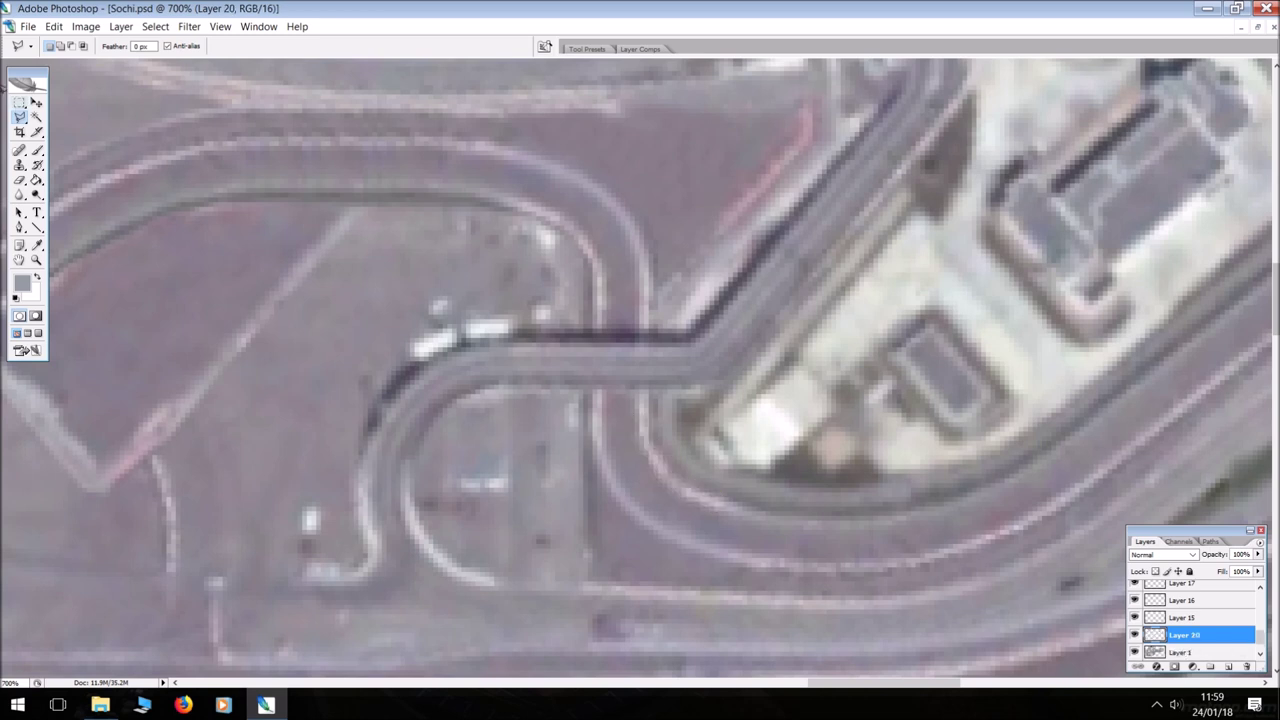
Move the copied edge line to the inside of the S-bend's southern curve, opposite the red and blue kerb, and rotate it to match
click(36, 102)
drag(665, 468, 1108, 328)
drag(833, 685, 922, 685)
scroll(922, 685, up, 3)
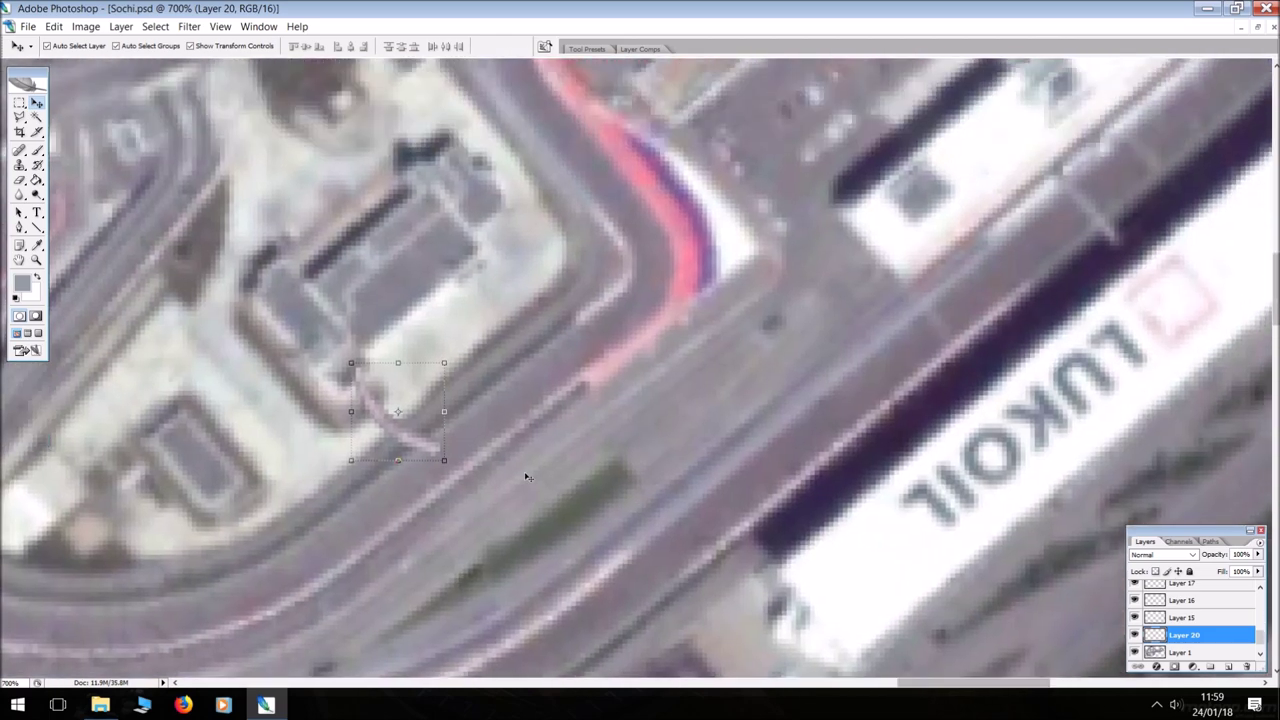
drag(445, 452, 633, 333)
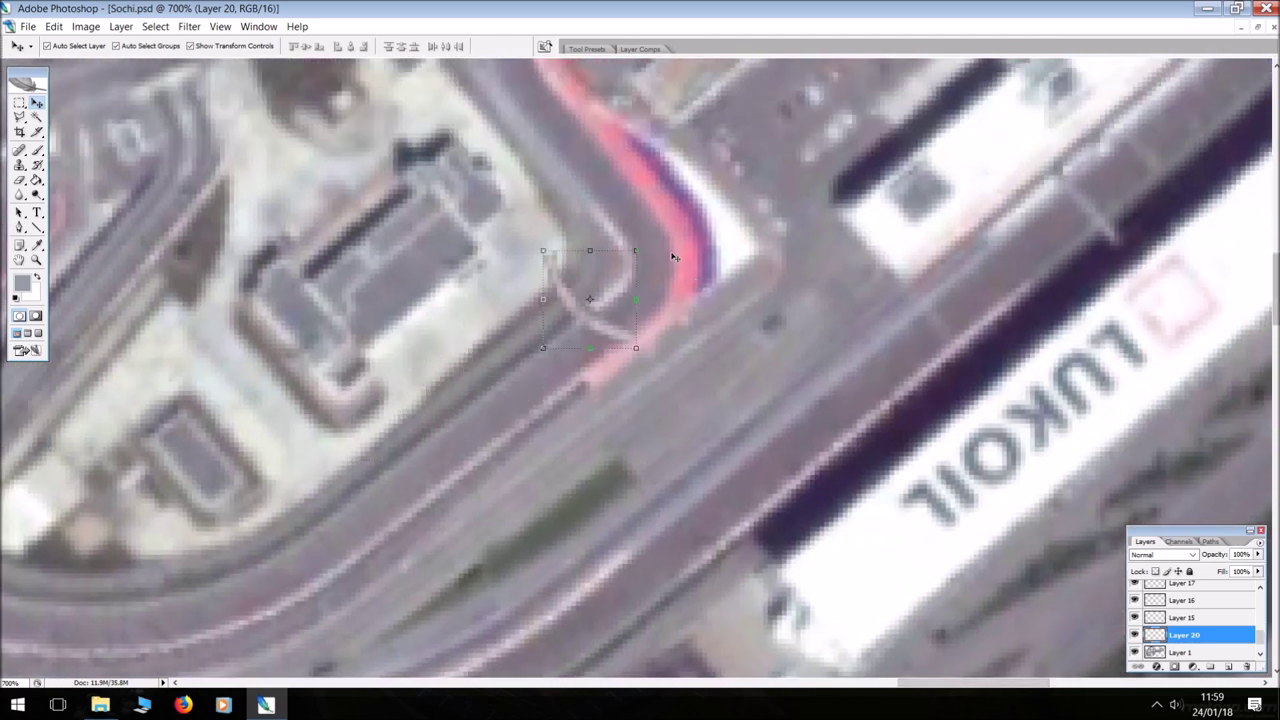
drag(652, 245, 455, 270)
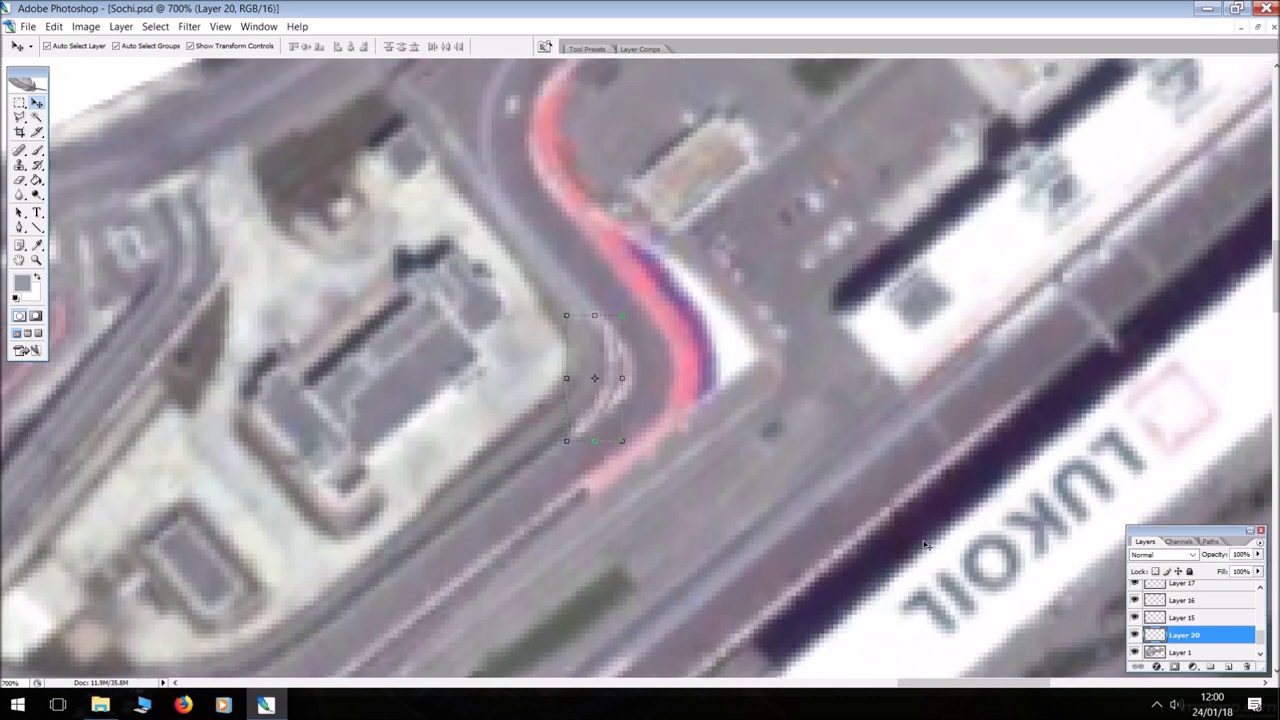
Try a duplicate of Layer 20 rotated 180° on the red kerb at the S-bend's northern curve
scroll(760, 525, up, 3)
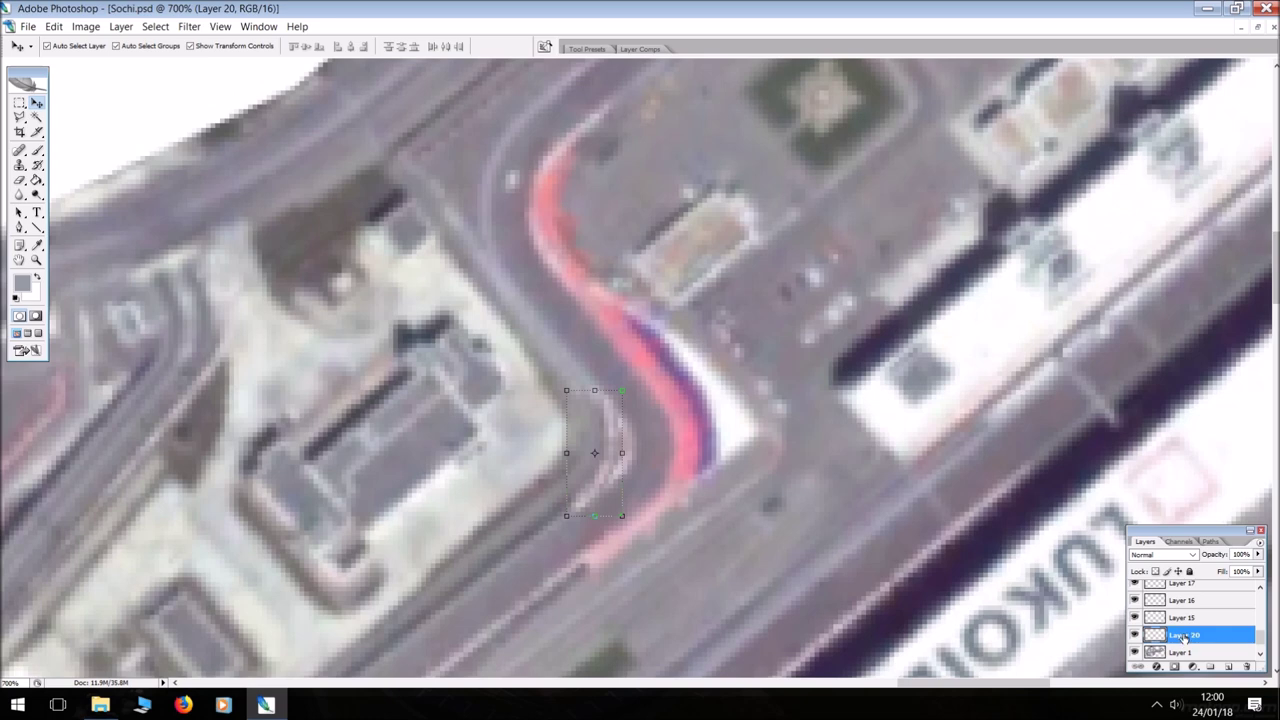
right_click(1184, 637)
click(1150, 351)
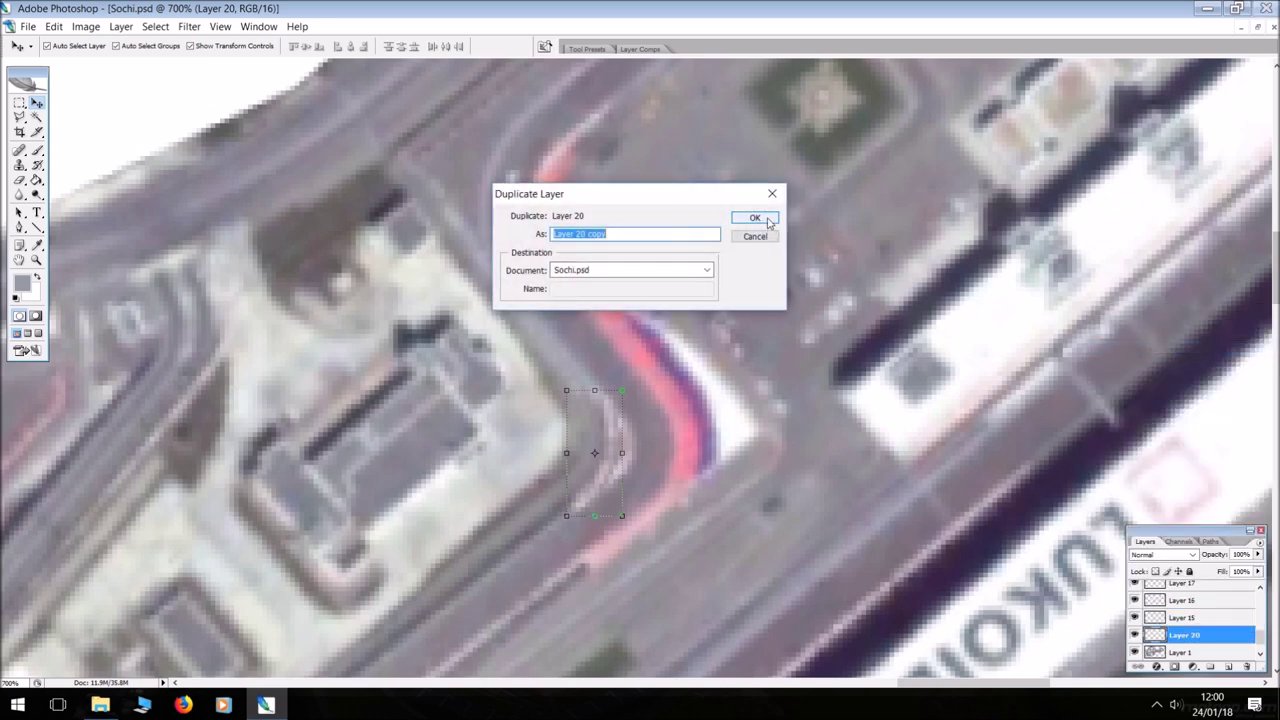
click(769, 221)
drag(591, 394, 519, 157)
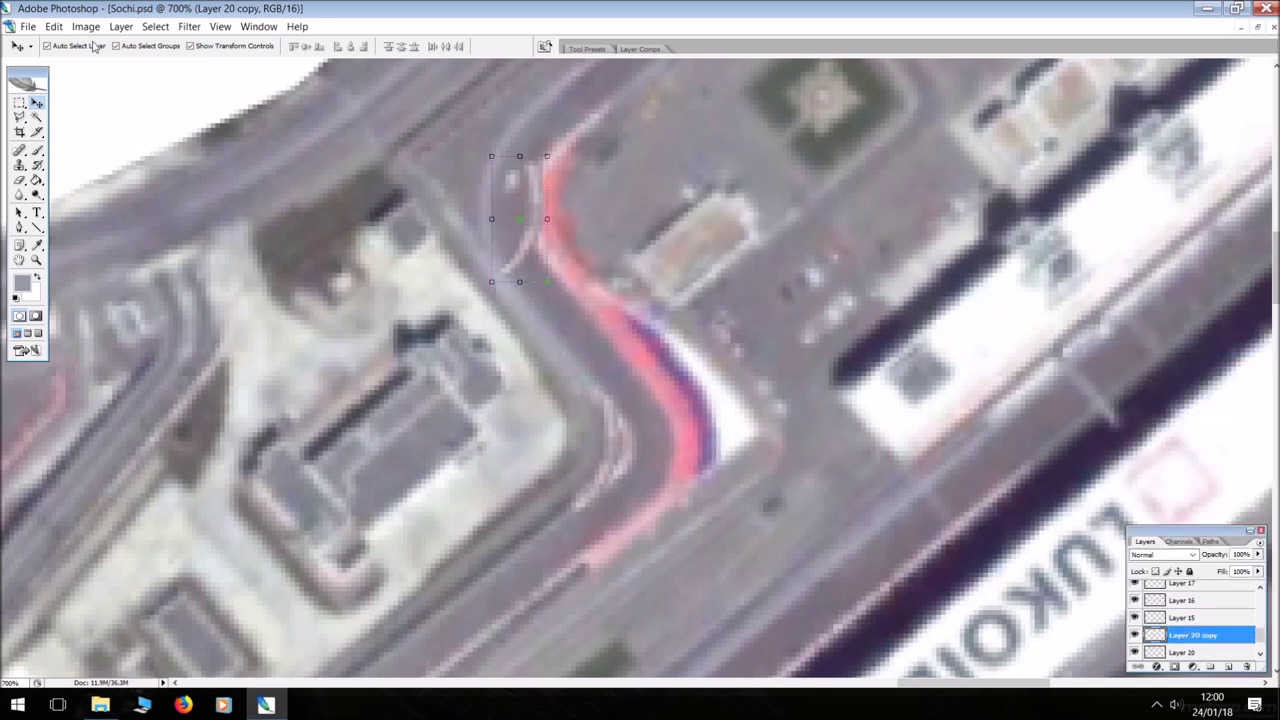
click(53, 26)
mouse_move(99, 303)
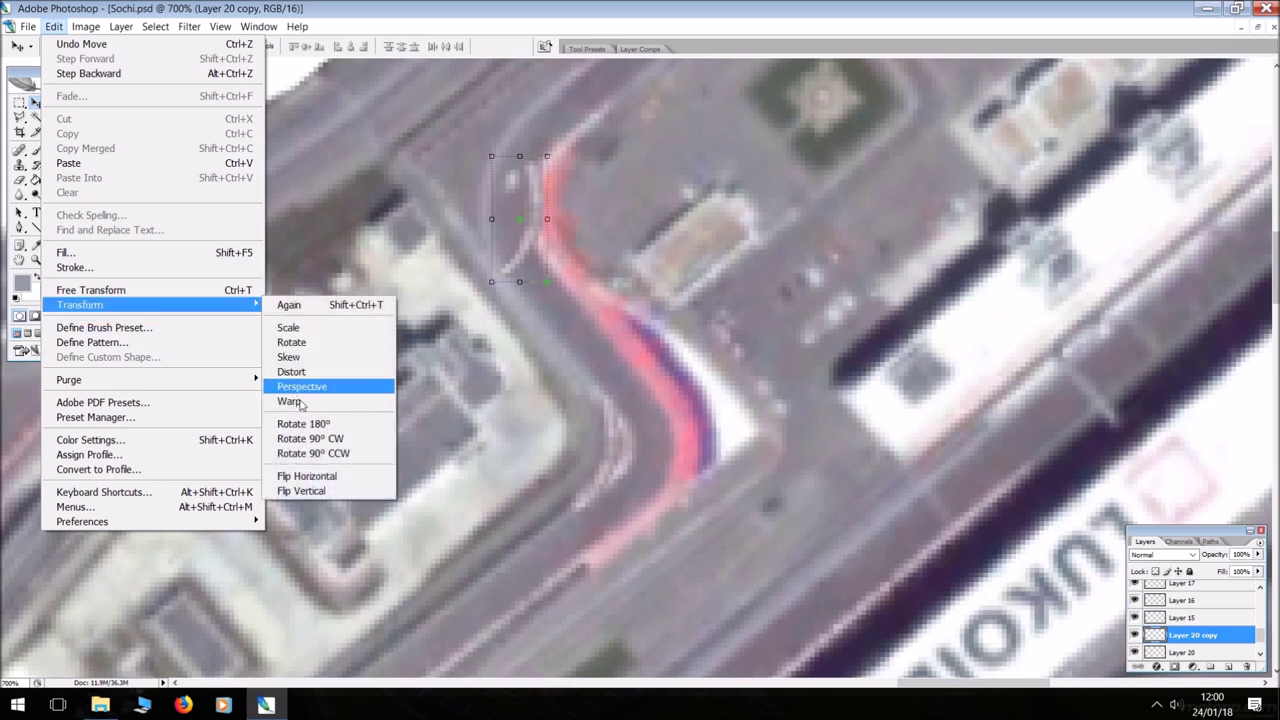
click(302, 424)
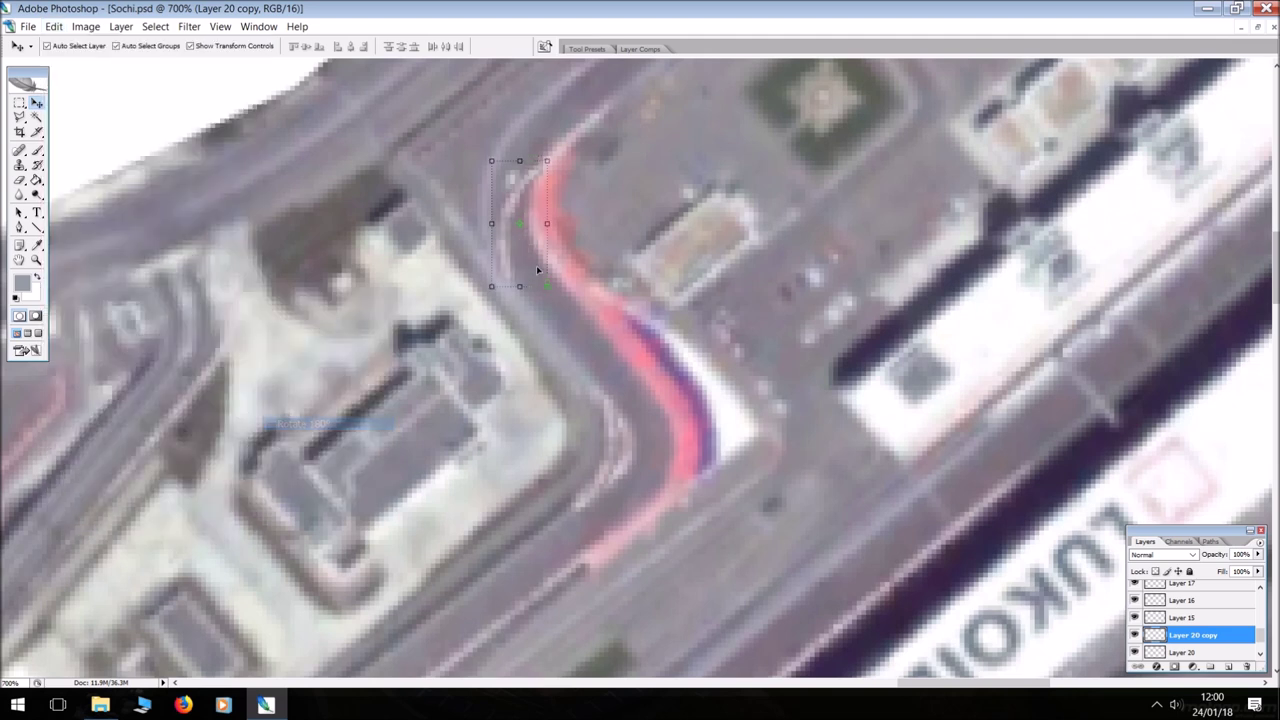
drag(509, 243, 549, 203)
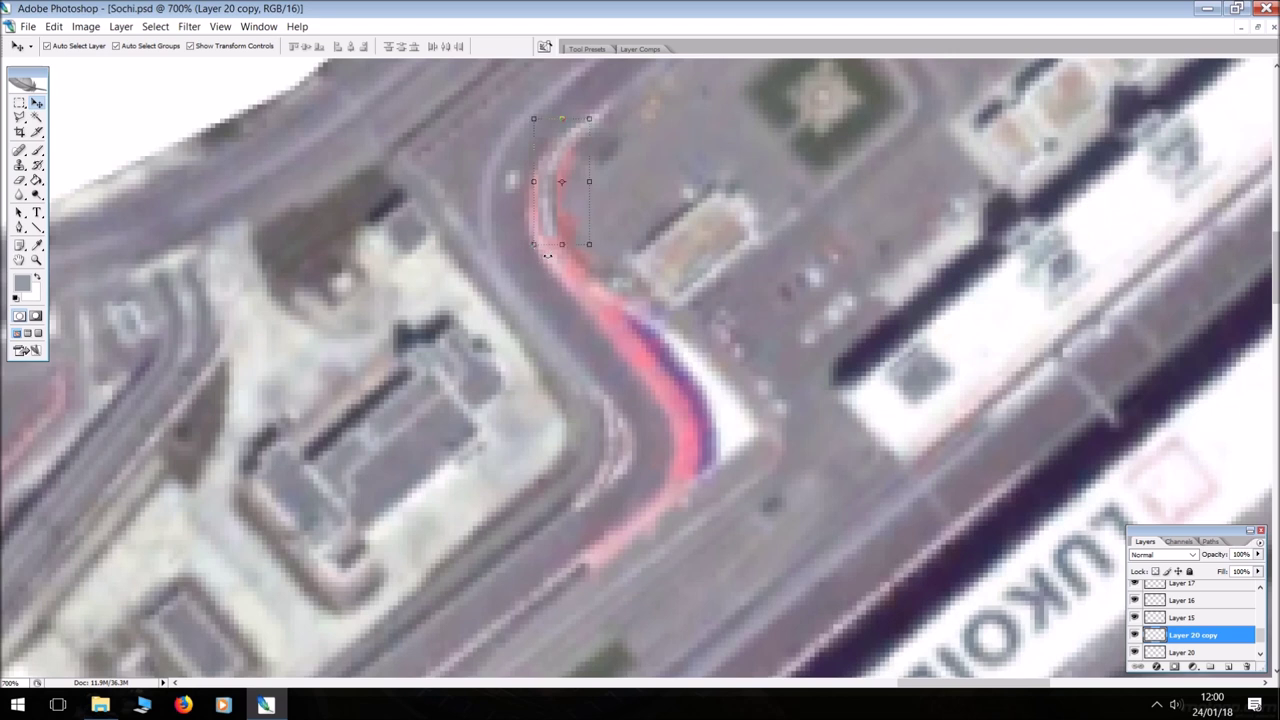
key(ctrl+e)
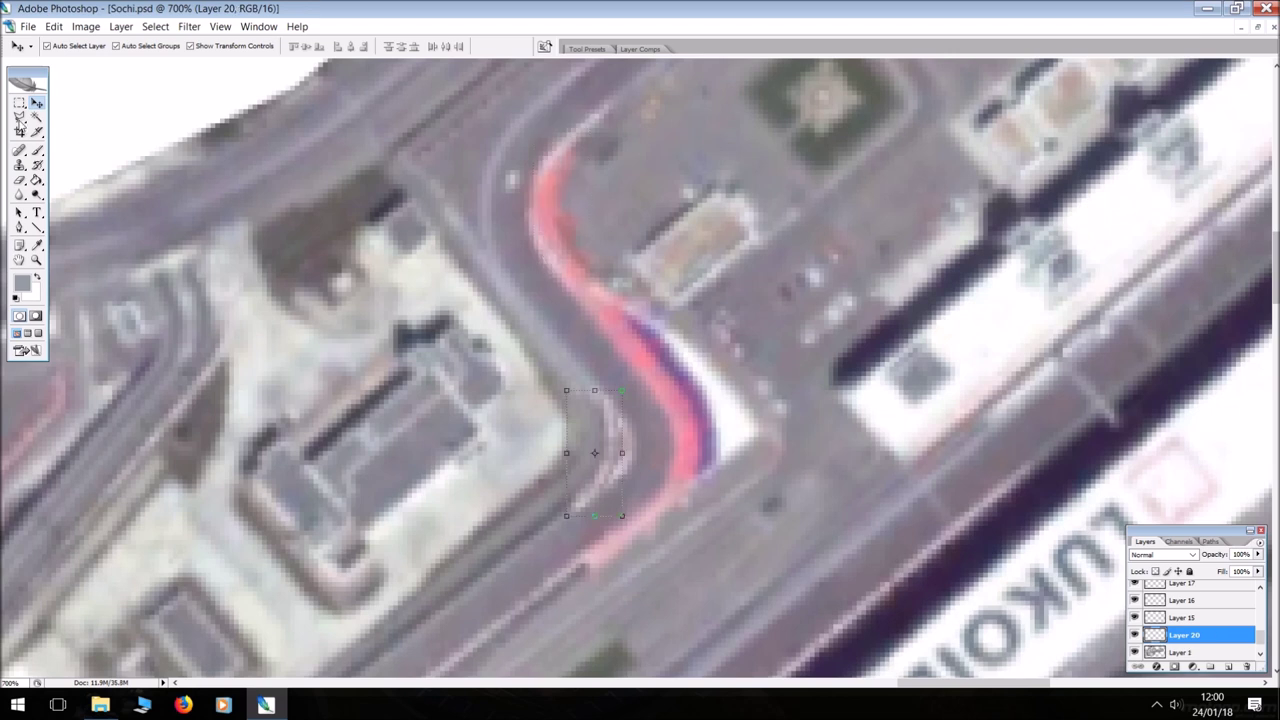
Outline the white edge line along the red kerb of the S-bend's northern curve and copy it from Layer 1 to a new layer
click(19, 118)
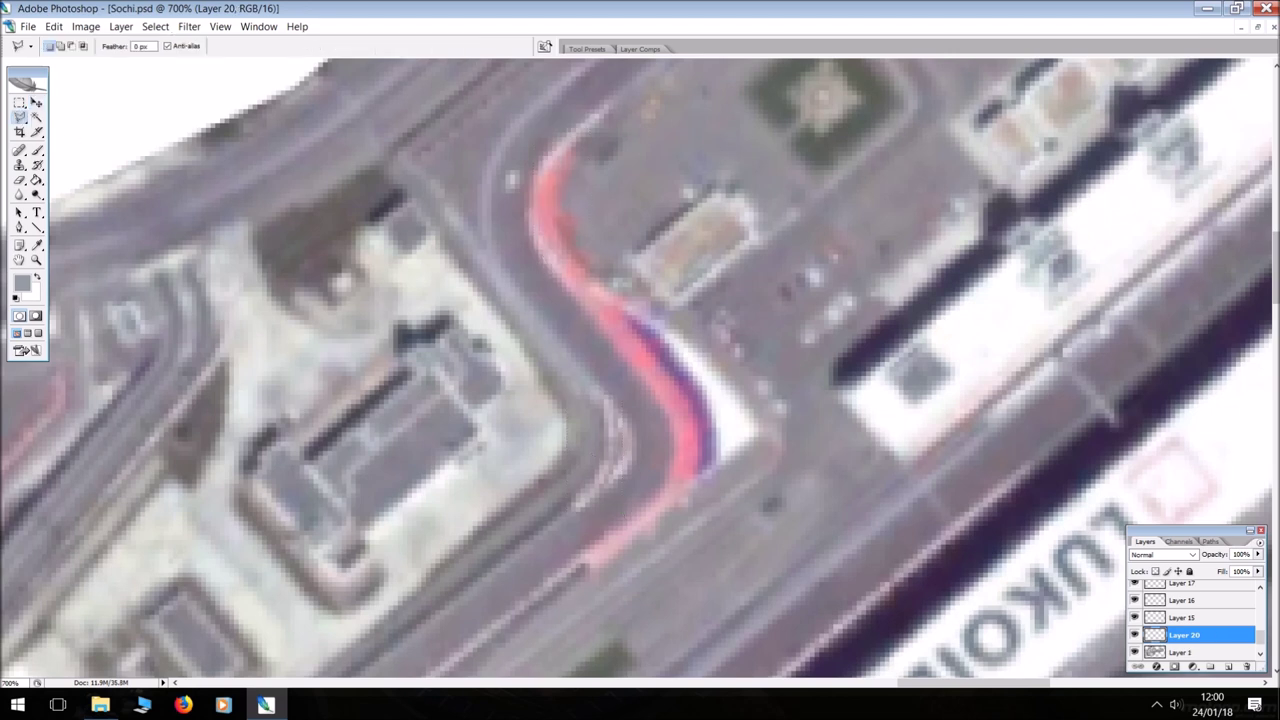
click(578, 123)
mouse_move(527, 176)
mouse_down()
mouse_move(529, 230)
mouse_move(574, 283)
mouse_move(531, 195)
mouse_move(534, 170)
mouse_move(579, 124)
mouse_up()
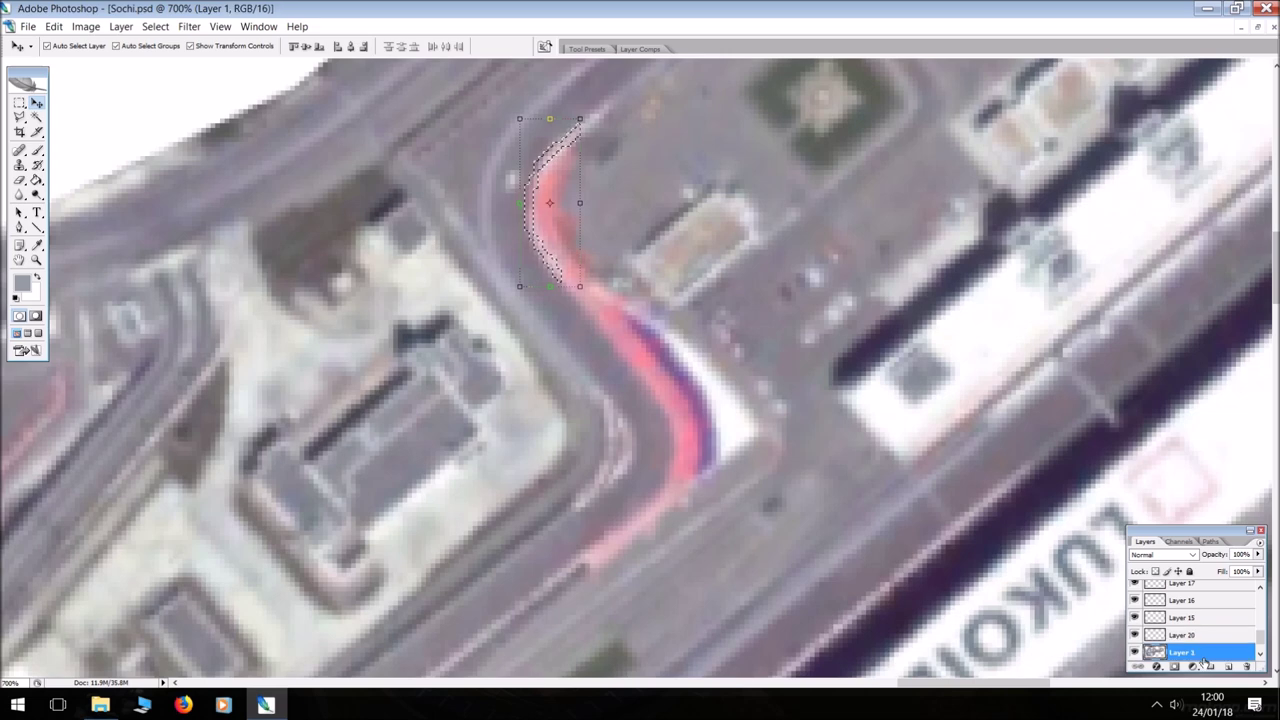
key(ctrl+j)
drag(531, 237, 550, 236)
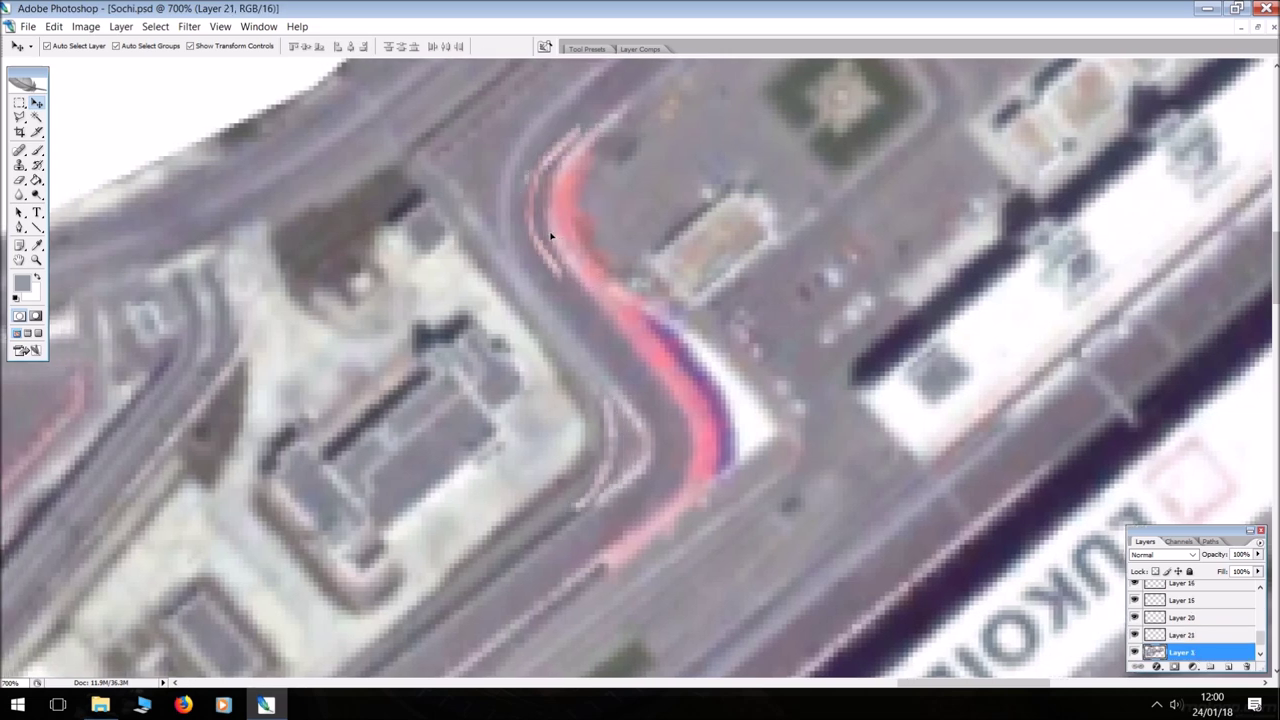
click(53, 26)
click(80, 42)
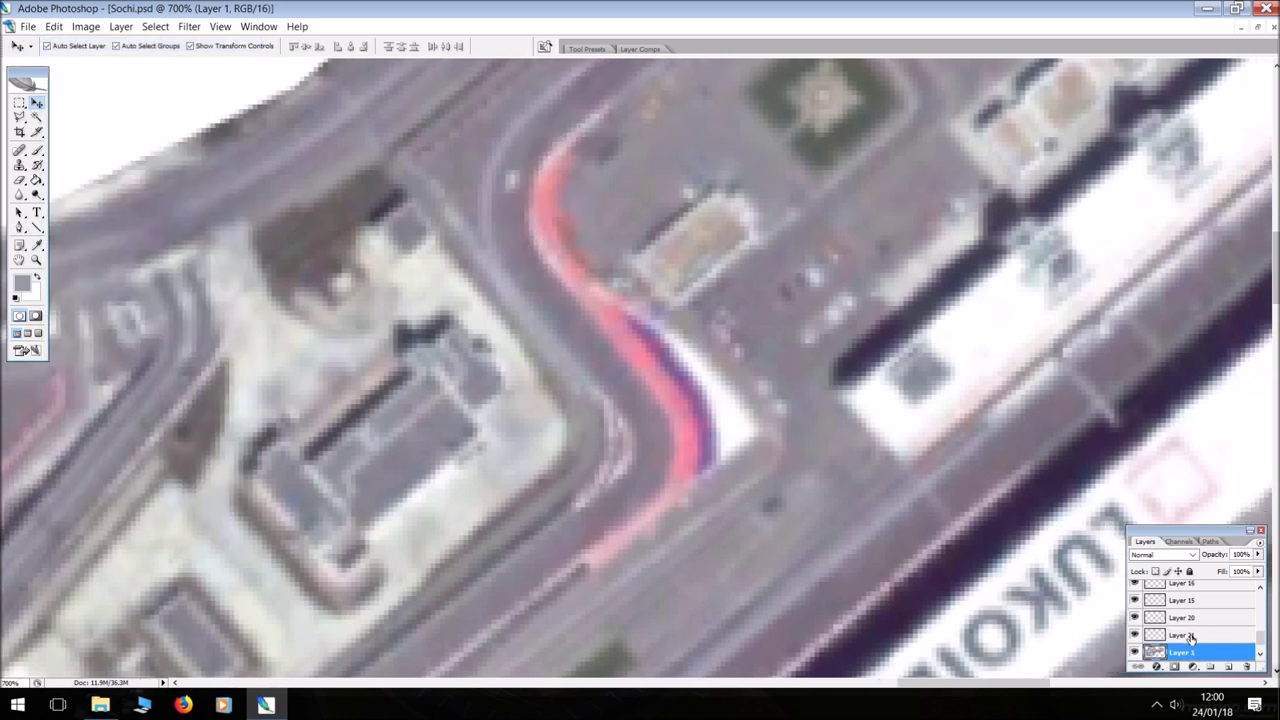
Shift the Layer 21 edge line onto the red kerb of the northern curve, stretch its height to 124.2%, and nudge it into alignment
click(1190, 637)
drag(534, 229, 549, 224)
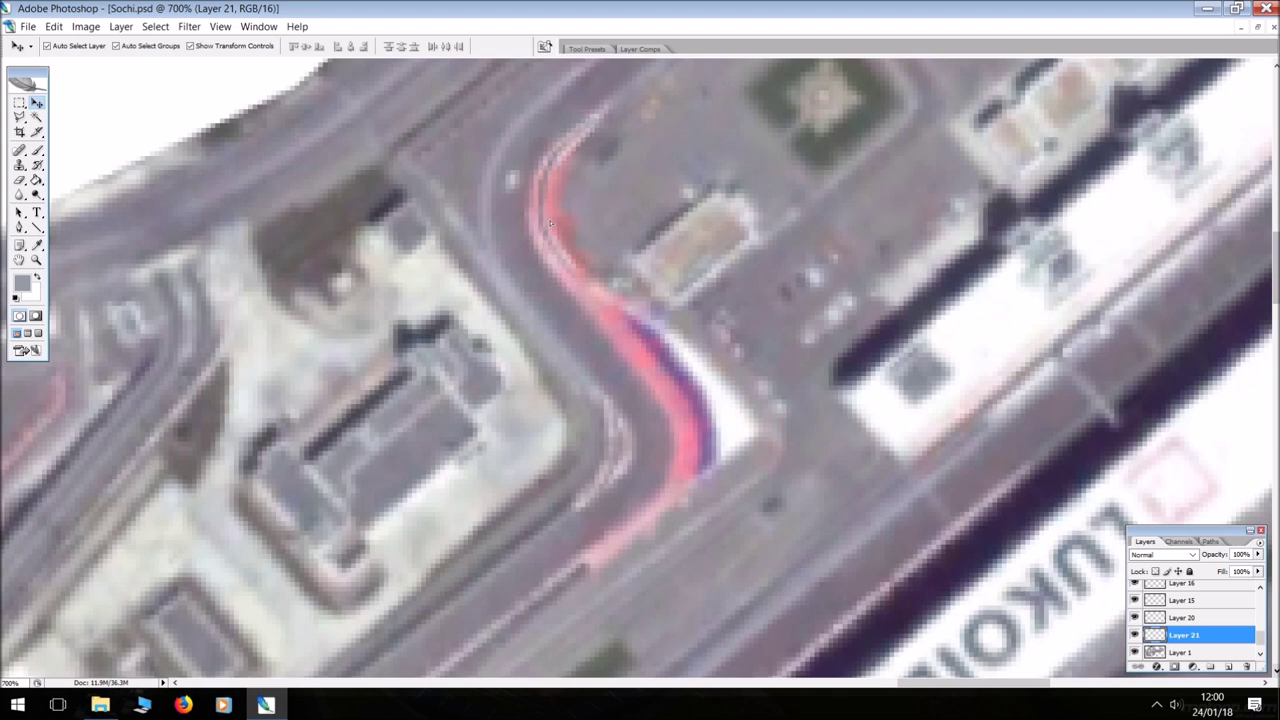
key(ctrl+t)
drag(563, 282, 563, 307)
drag(565, 124, 565, 115)
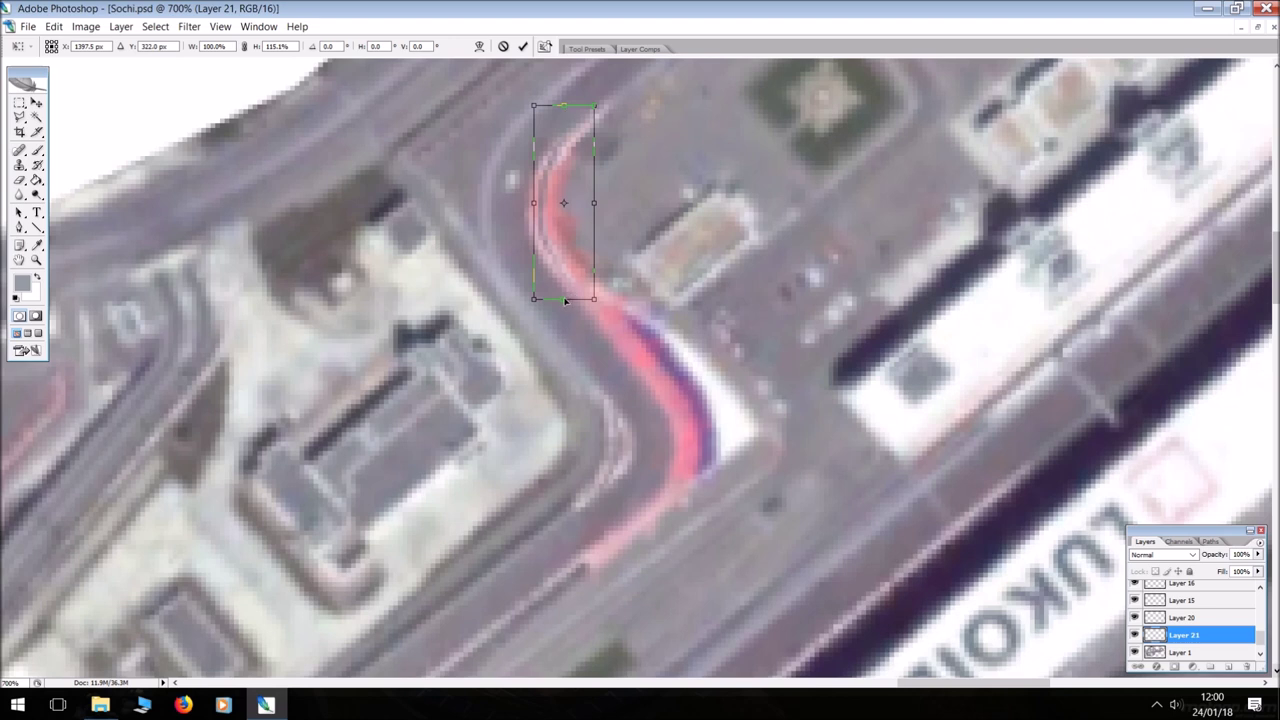
drag(564, 301, 566, 316)
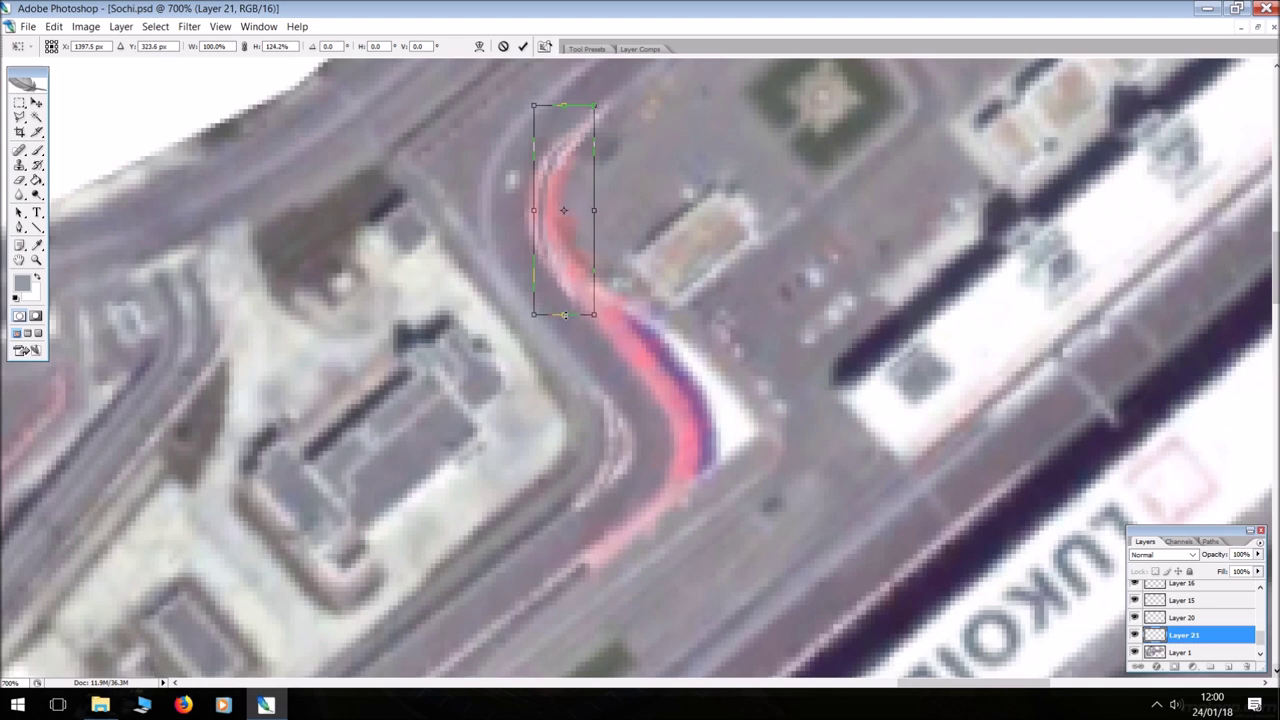
key(Return)
key(Right)
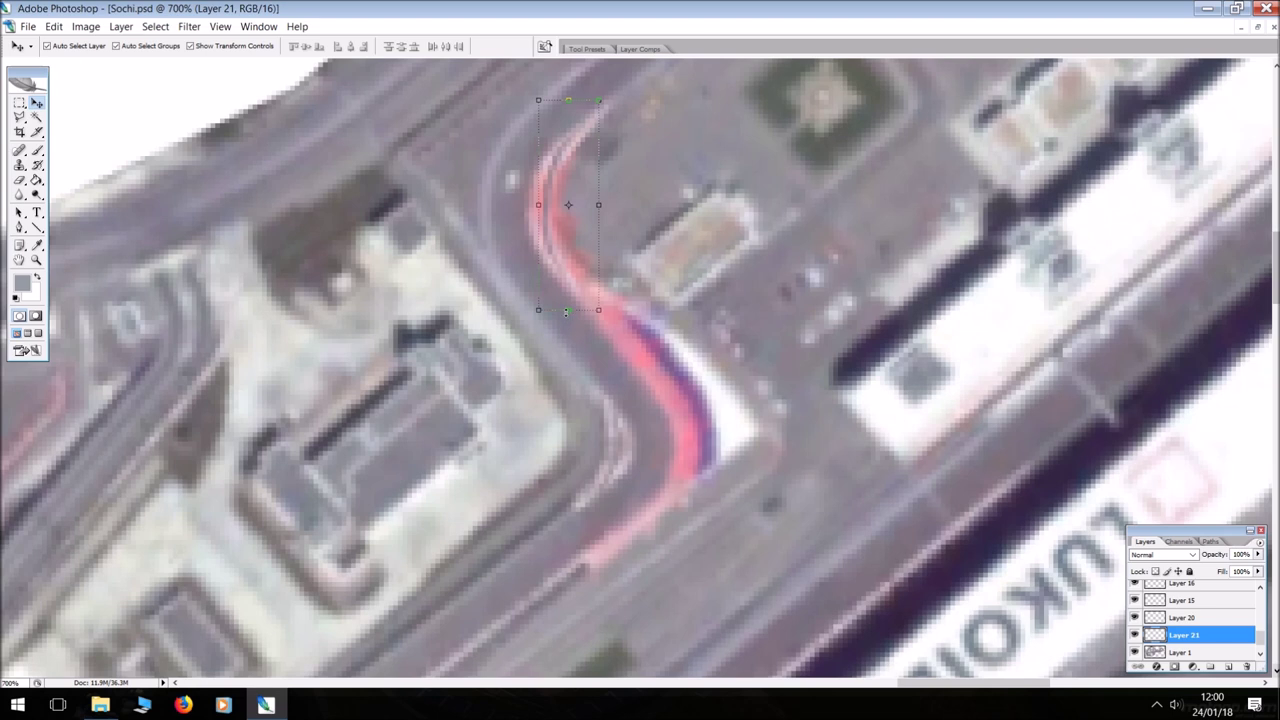
key(Left)
key(Up)
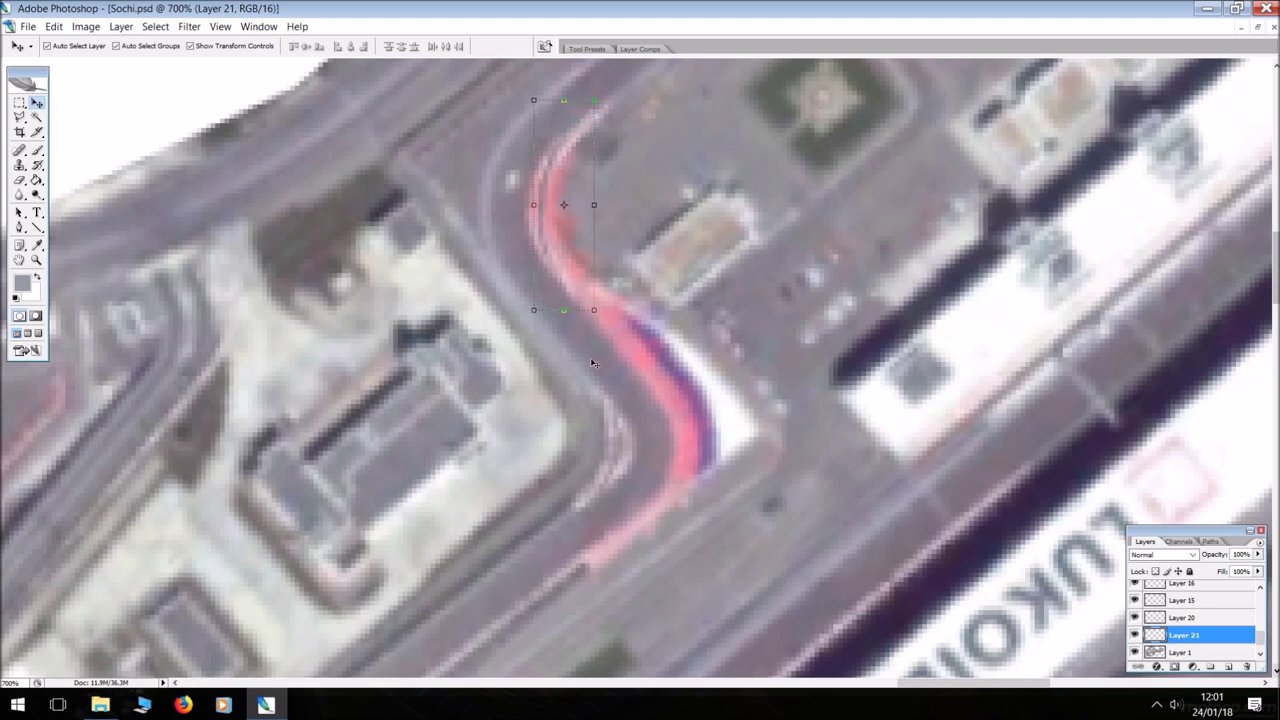
Set up the Clone Stamp on Layer 1 with a smaller soft brush for retouching the edge lines along the red-kerbed S-bend
click(1202, 652)
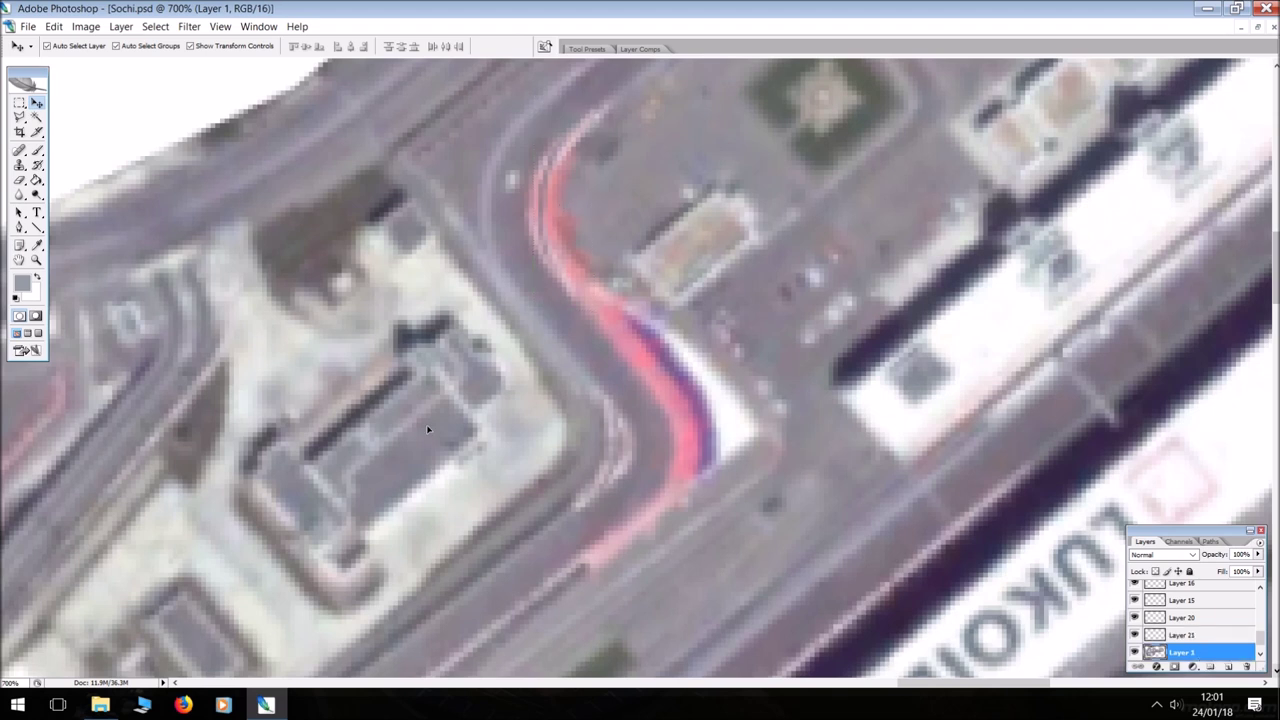
click(19, 166)
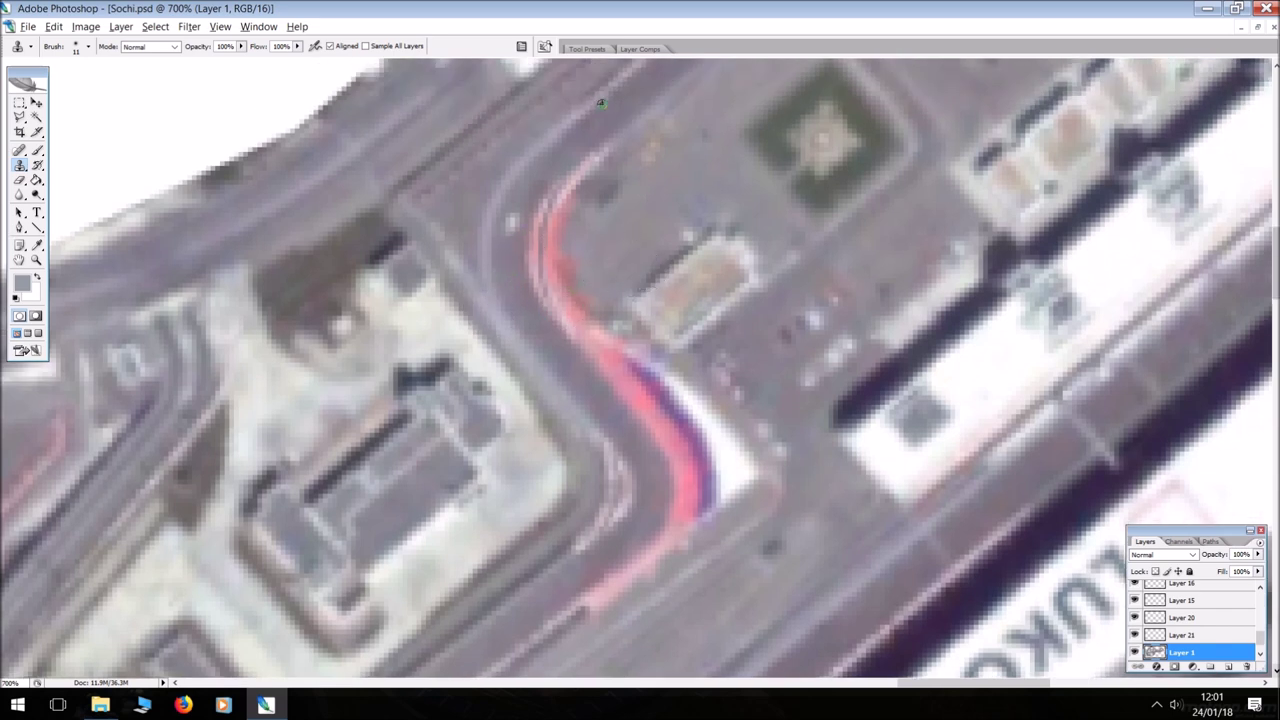
click(88, 47)
drag(24, 83, 21, 83)
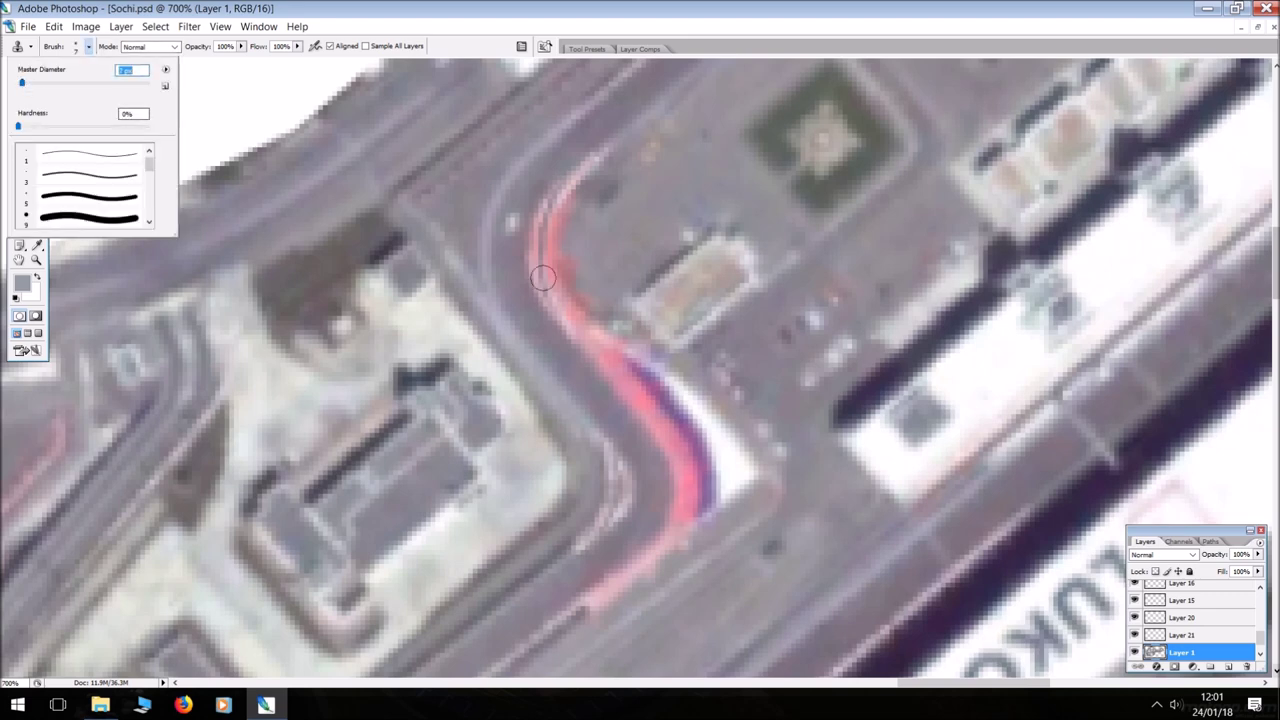
key(Return)
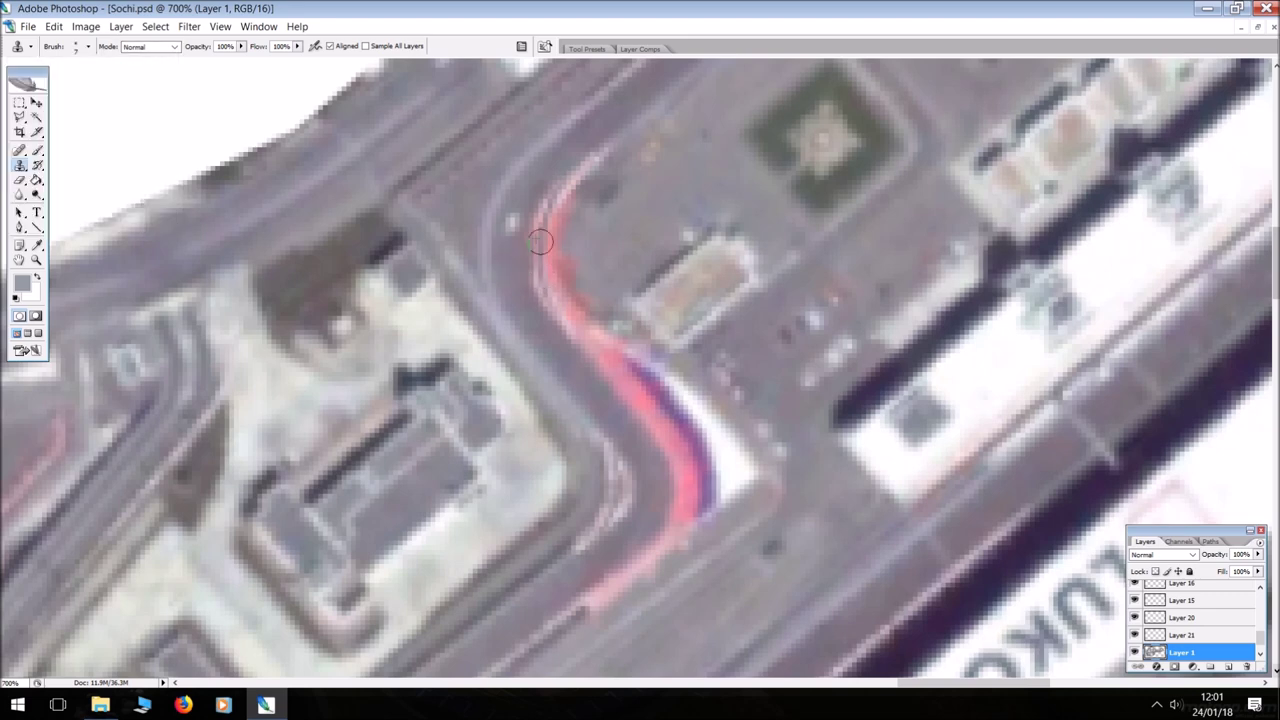